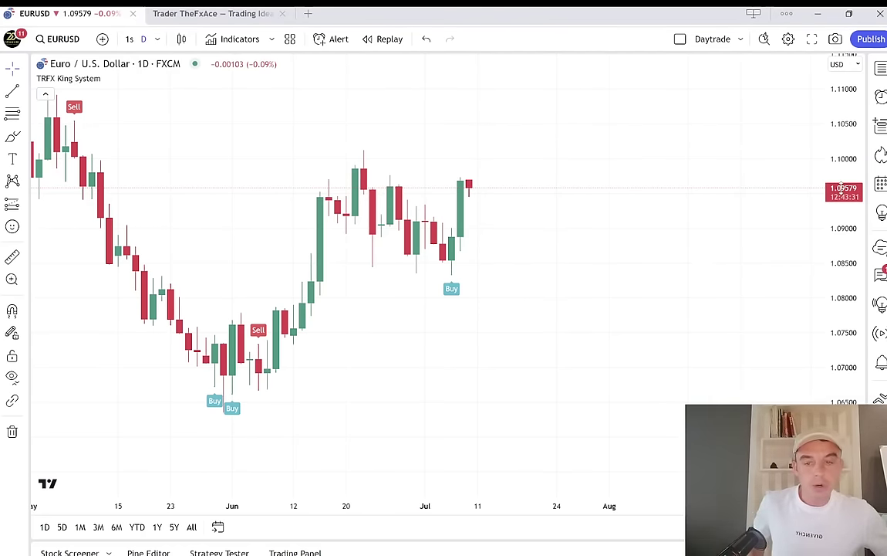
Switch the EURUSD chart from the daily to the 4-hour timeframe to view its buy and sell signals.
scroll(754, 183, "down", 3)
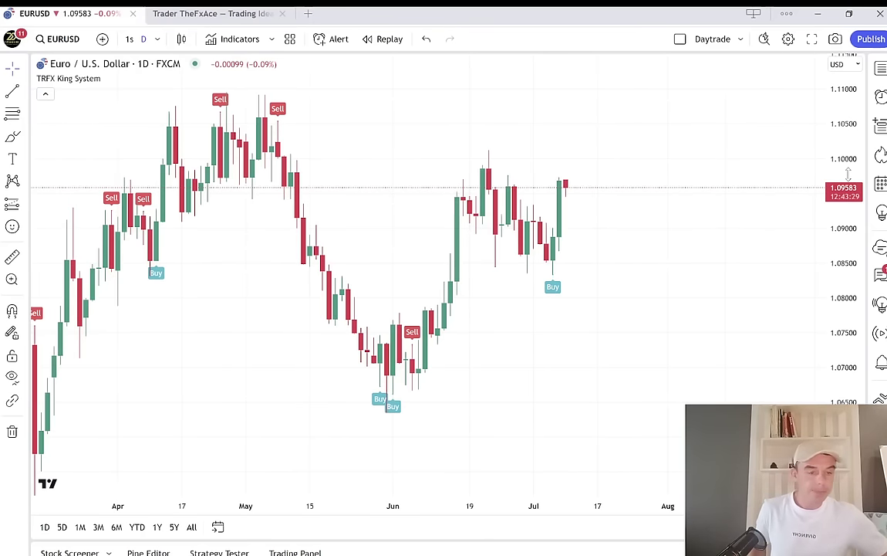
scroll(777, 176, "down", 3)
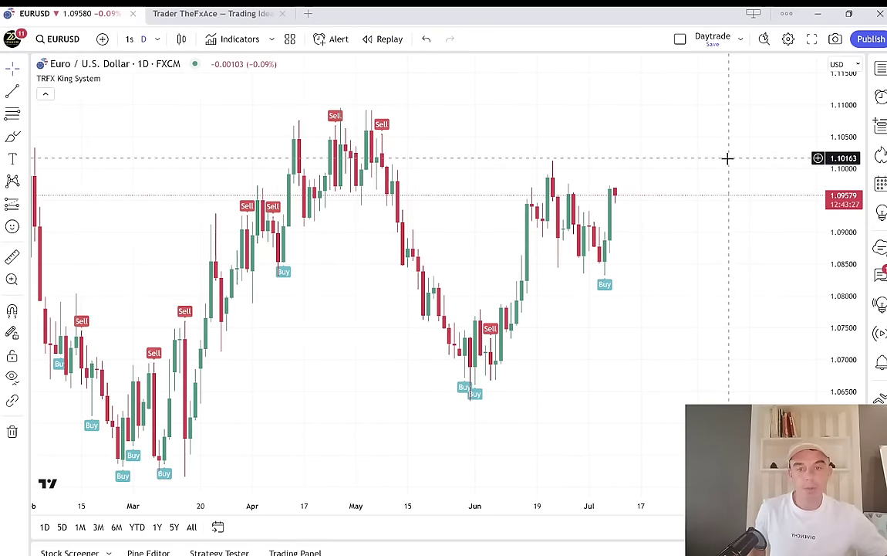
left_click_drag(728, 159, 596, 156)
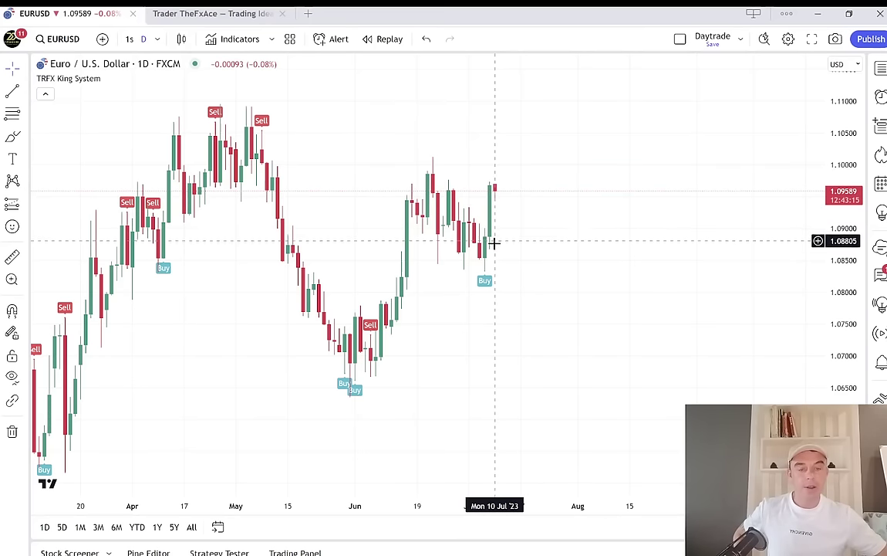
left_click(149, 43)
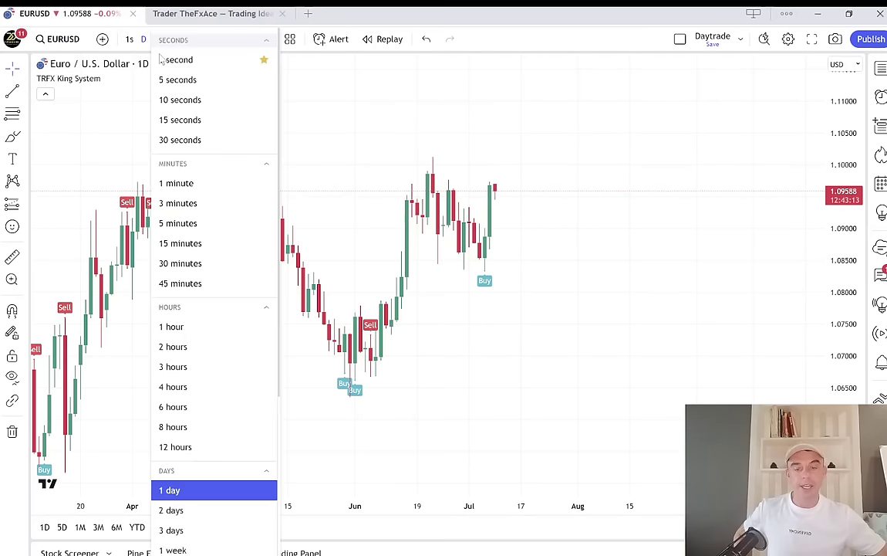
left_click(179, 392)
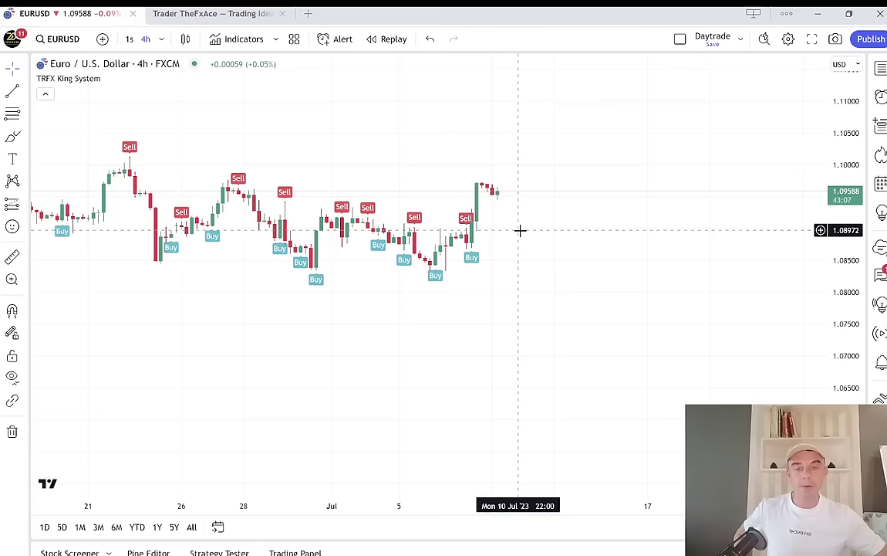
Switch the EURUSD chart to the 5-minute timeframe and stretch the price scale so the candles and signals are readable.
left_click(161, 39)
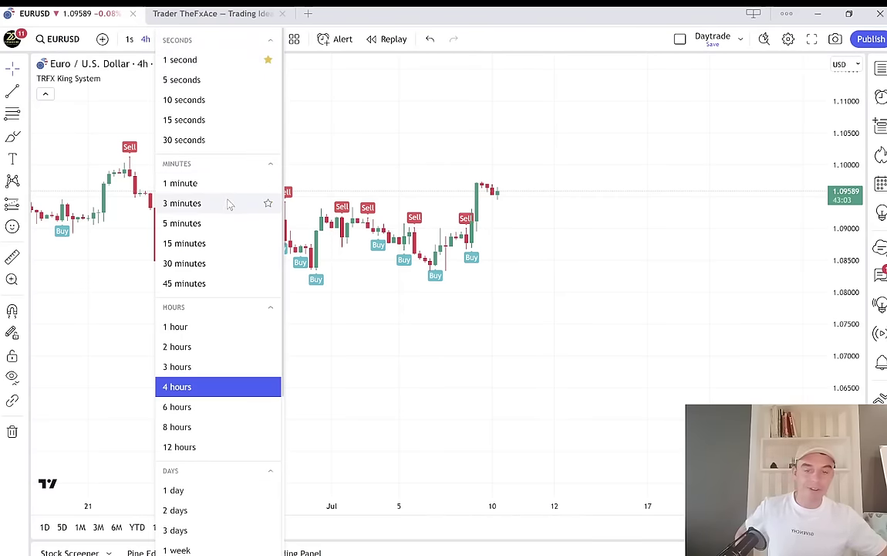
left_click(223, 224)
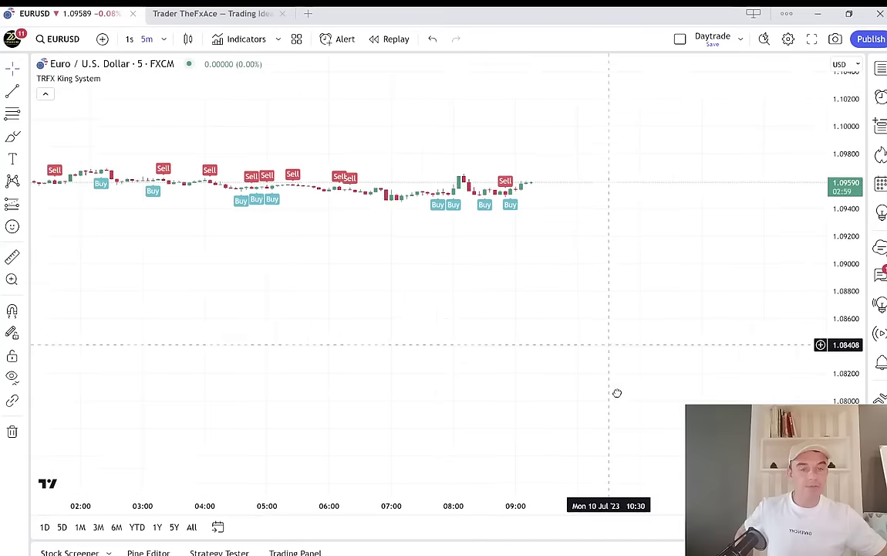
left_click_drag(834, 330, 781, 51)
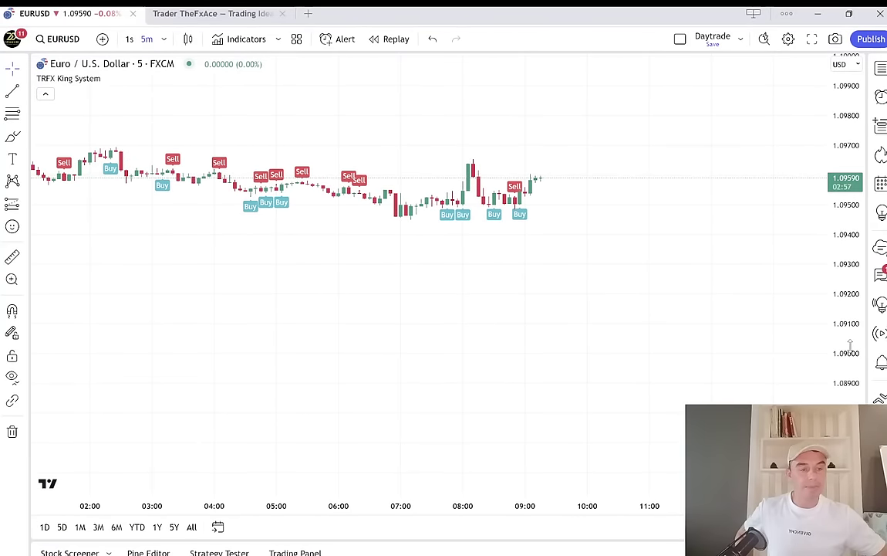
left_click_drag(849, 347, 819, 265)
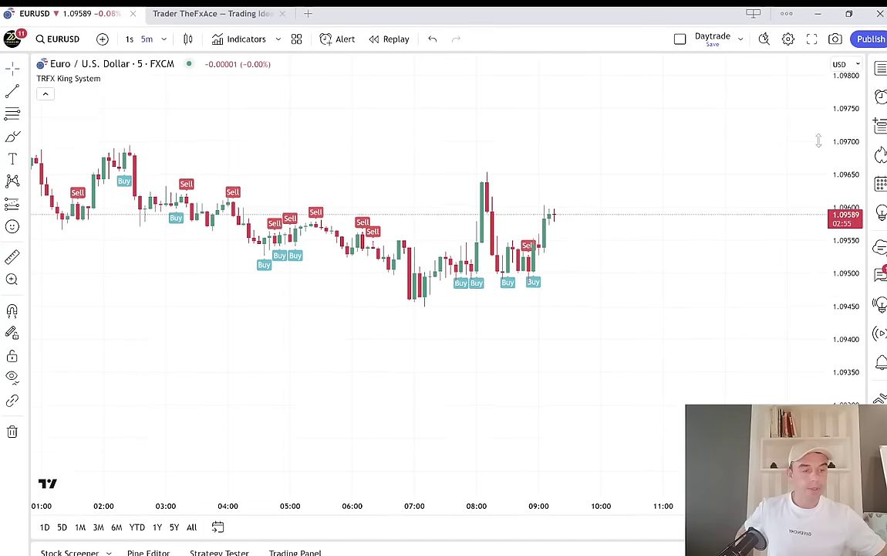
left_click_drag(819, 141, 819, 183)
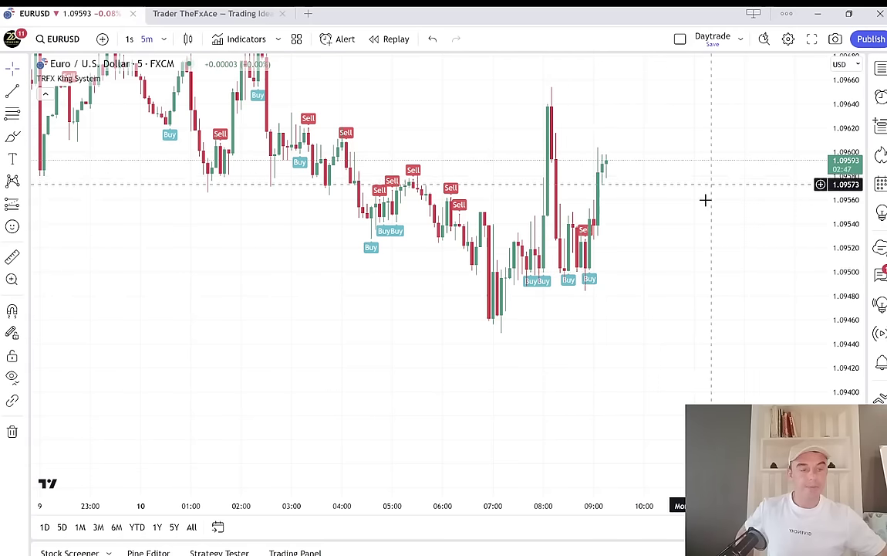
left_click_drag(695, 203, 656, 285)
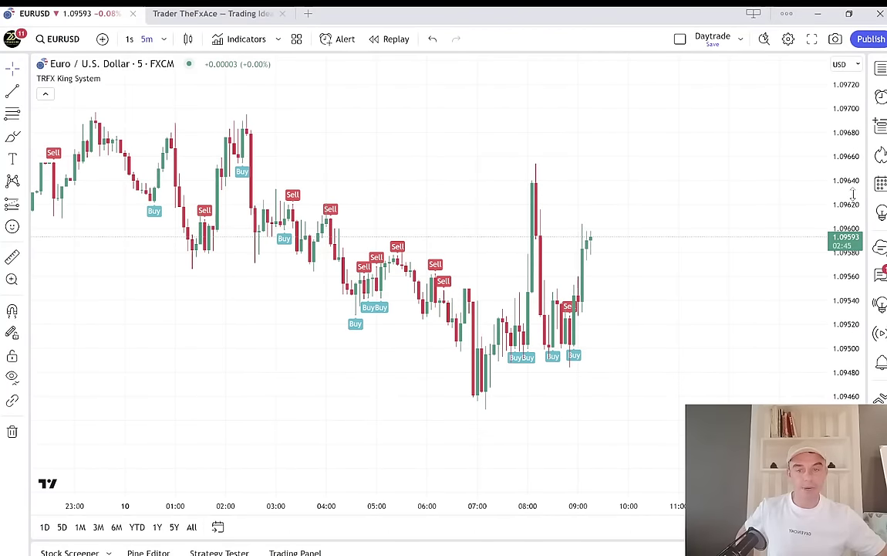
View the signals on the 15-minute timeframe and return the chart to the 5-minute timeframe.
left_click(146, 39)
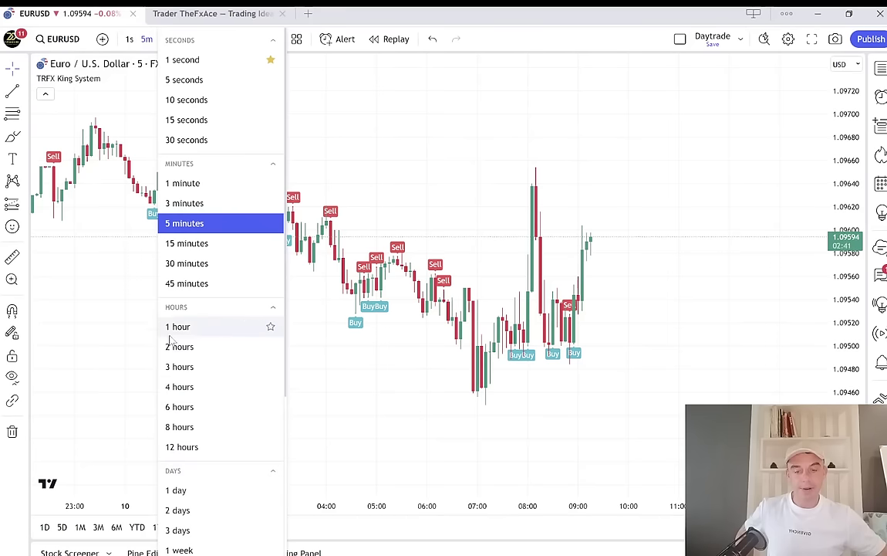
left_click(186, 243)
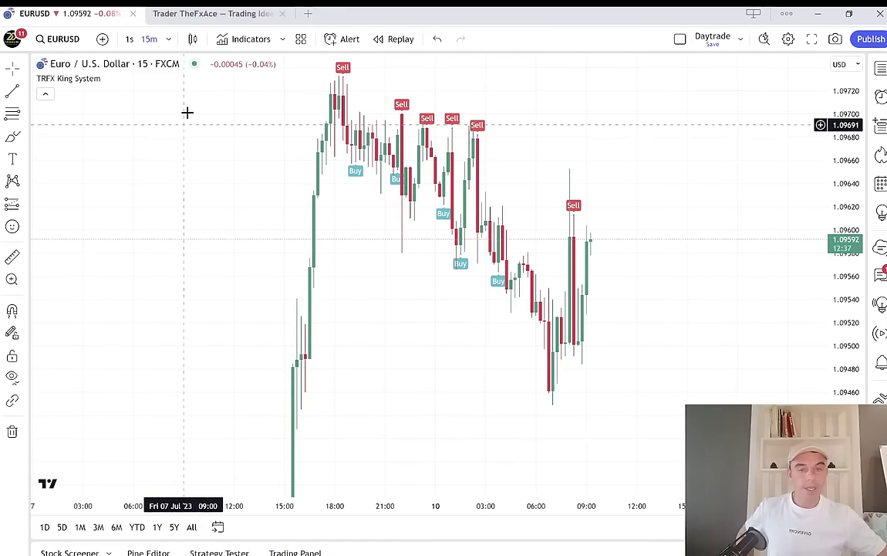
left_click(168, 40)
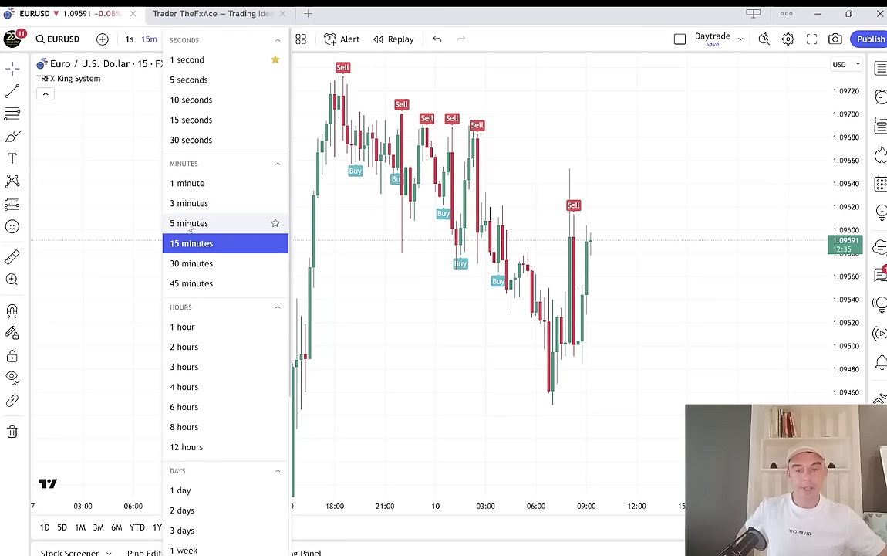
left_click(189, 224)
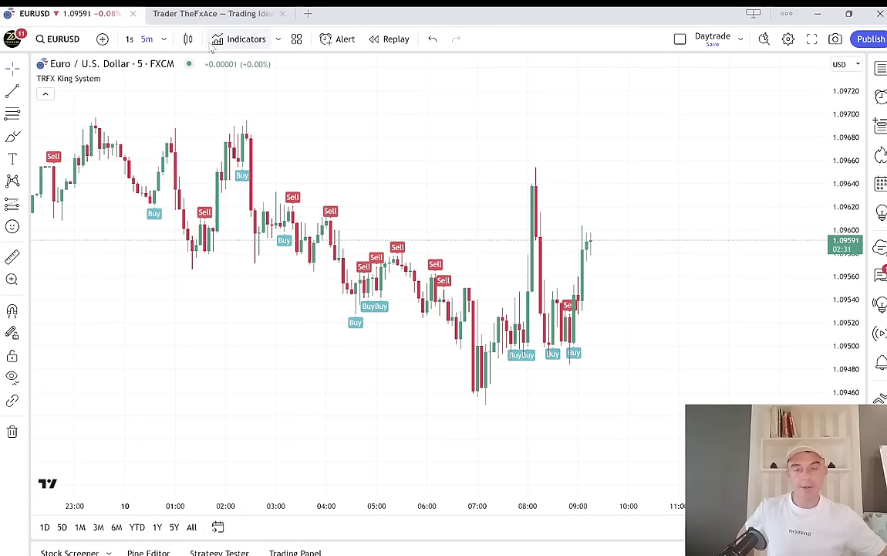
Switch the chart to the 1-day timeframe and compress the price scale to fit the recent months of candles.
left_click(165, 41)
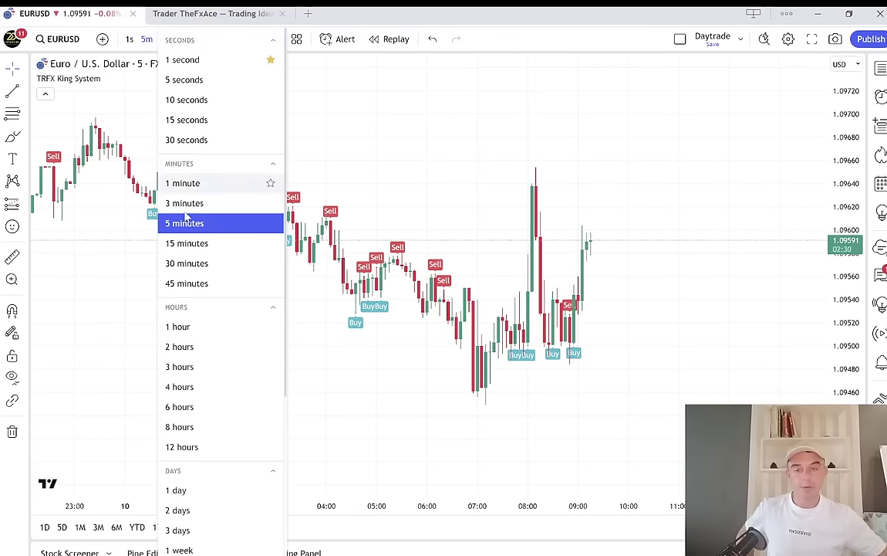
left_click(195, 490)
scroll(677, 193, "down", 3)
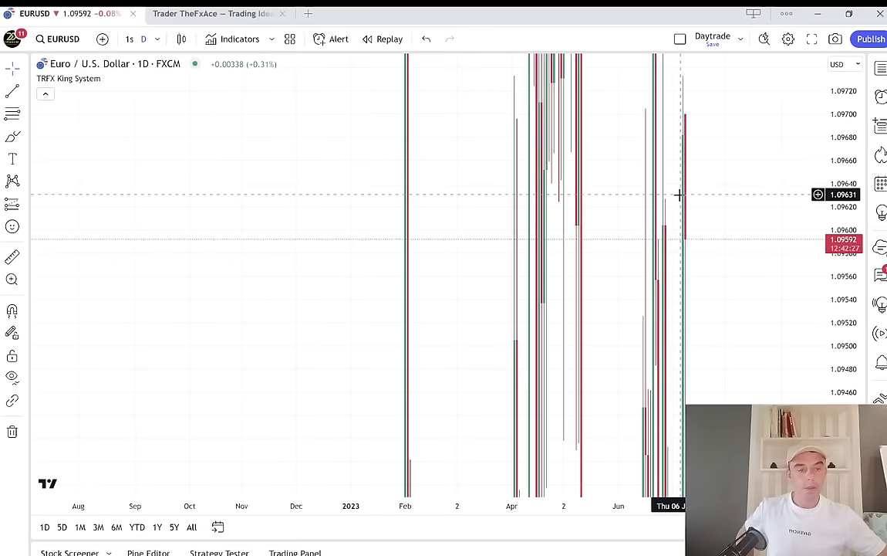
scroll(565, 153, "up", 3)
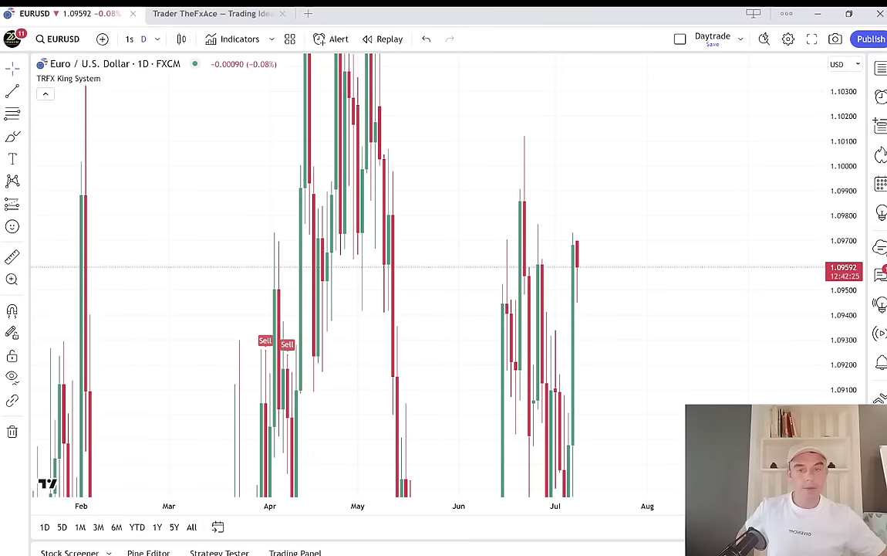
left_click_drag(851, 272, 867, 356)
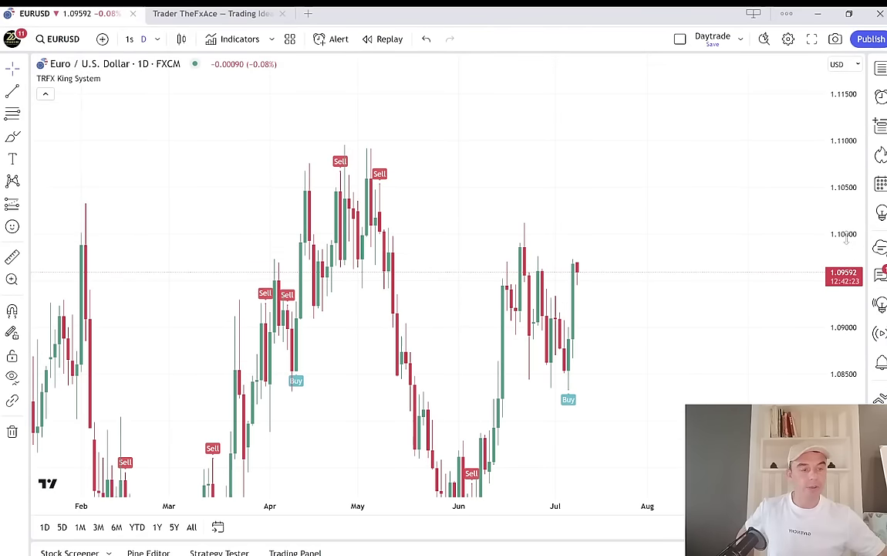
left_click_drag(846, 241, 825, 305)
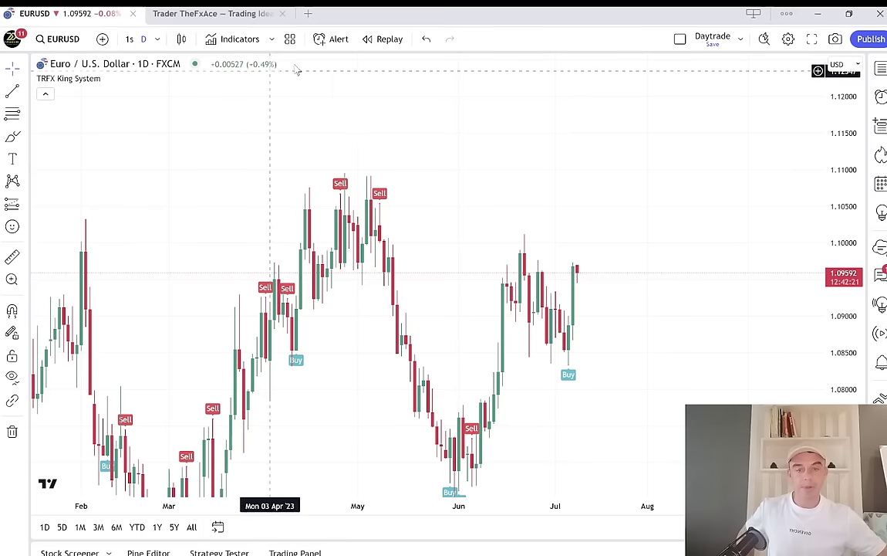
Start a bar replay of the daily EURUSD chart from mid-May 2023, leaving empty space ahead of the last candle.
left_click(378, 41)
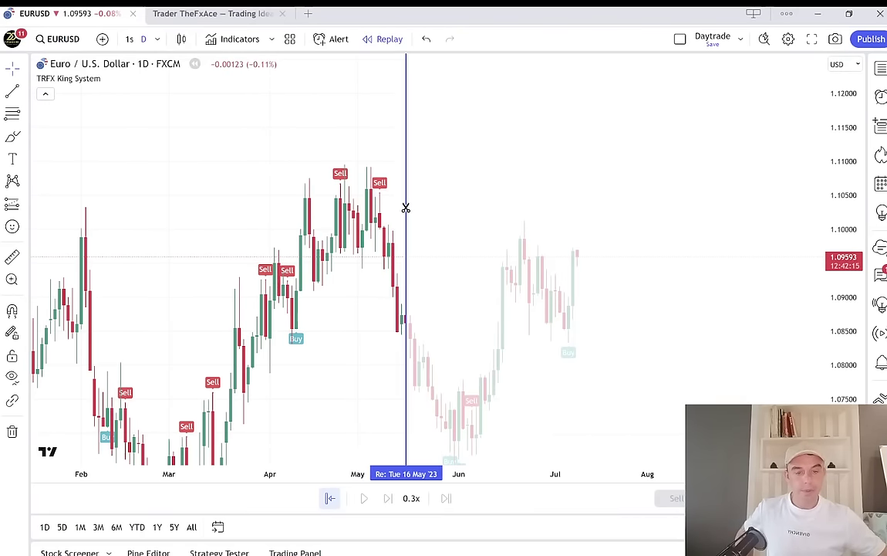
left_click(402, 207)
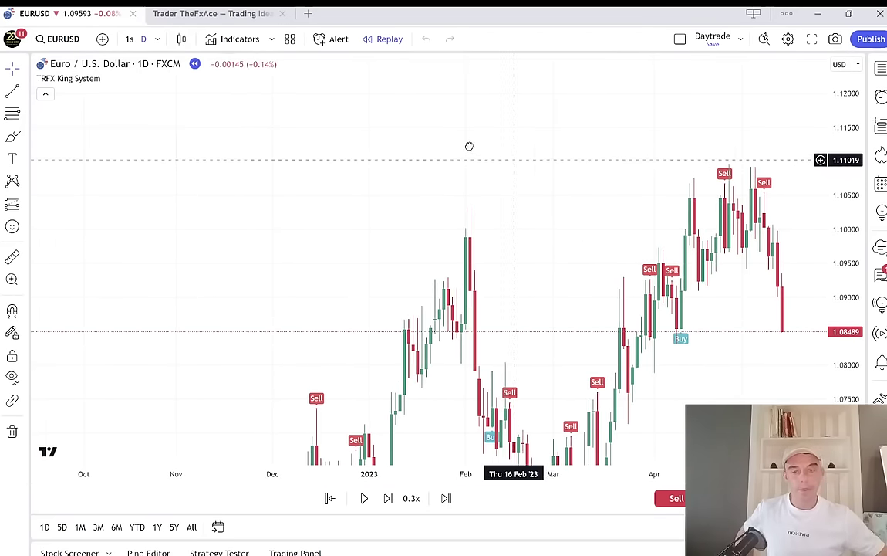
left_click_drag(469, 146, 166, 121)
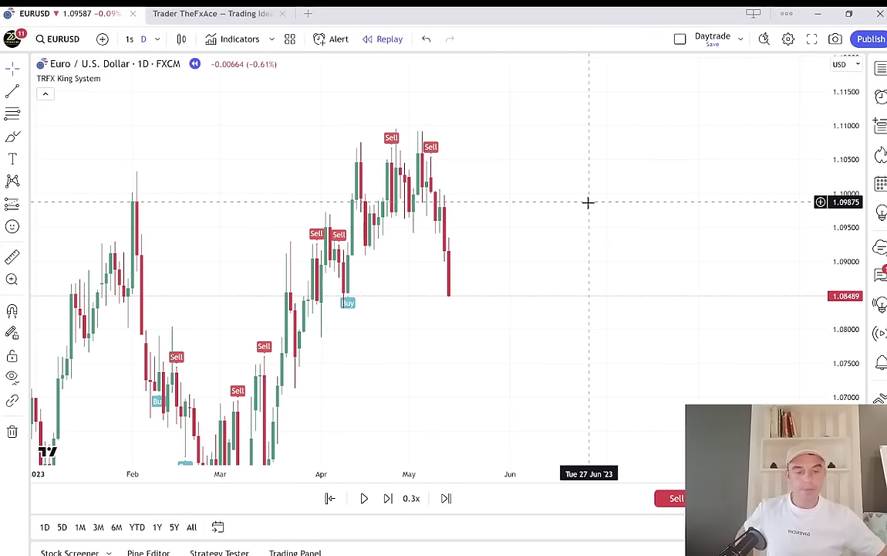
left_click_drag(588, 202, 565, 199)
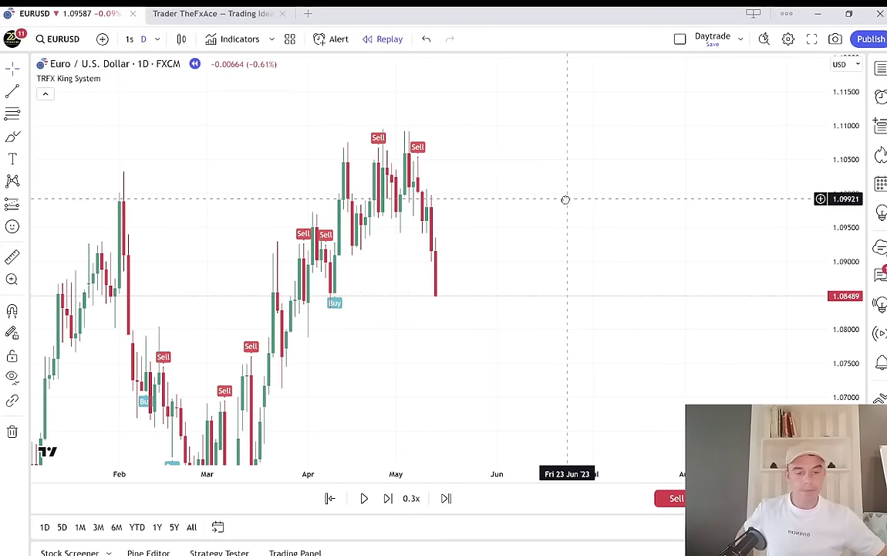
Switch the replay chart to the 5-minute timeframe and rescale the price axis around the latest candles and signals.
left_click(157, 39)
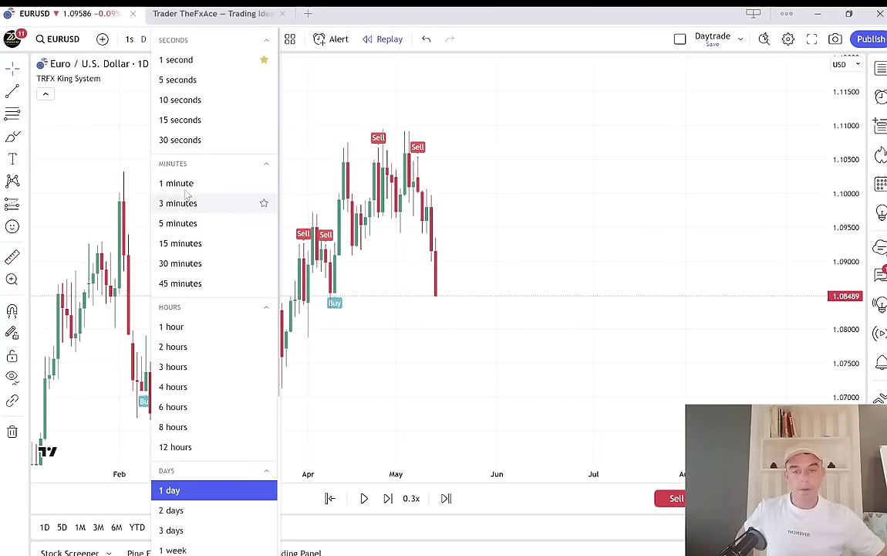
left_click(181, 222)
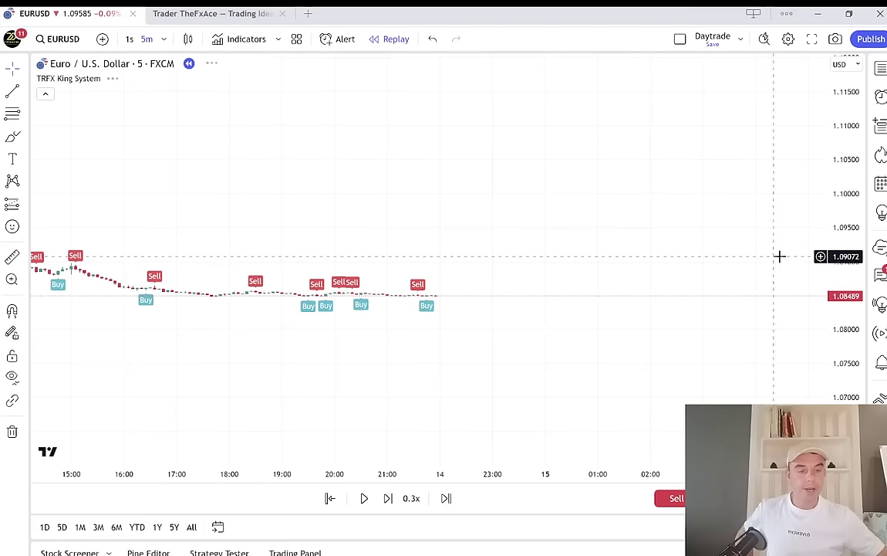
left_click_drag(833, 324, 683, 87)
left_click_drag(851, 316, 827, 177)
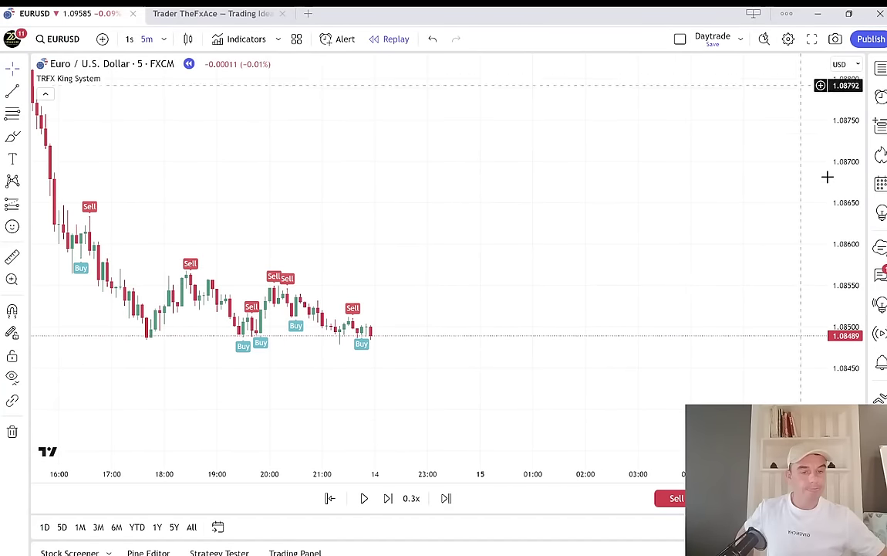
scroll(731, 254, "down", 5)
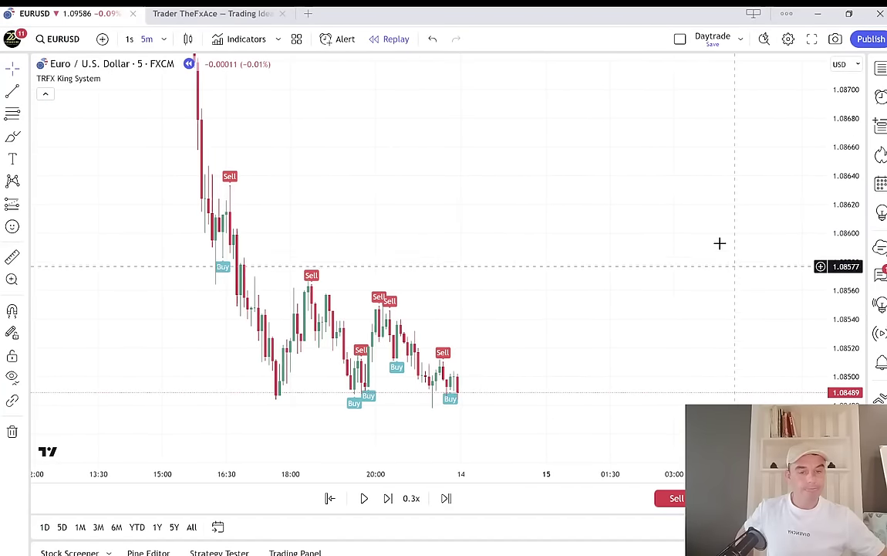
left_click_drag(857, 203, 853, 231)
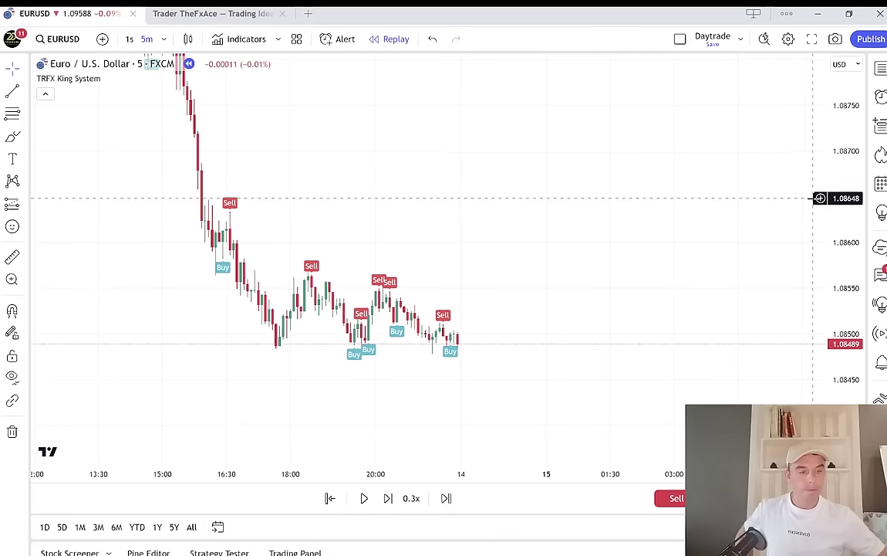
left_click_drag(838, 189, 839, 212)
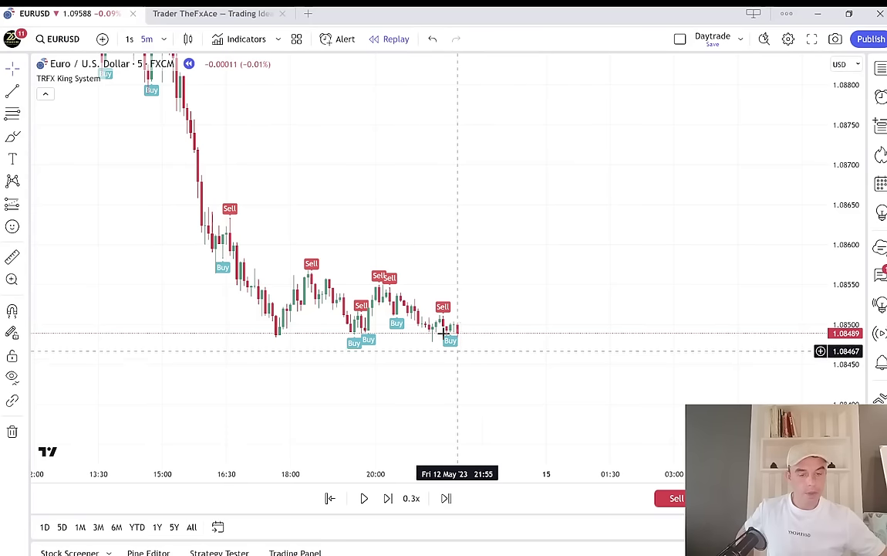
Place a vertical line in the empty area well ahead of the last candle and a horizontal line at 1.08438.
left_click(24, 92)
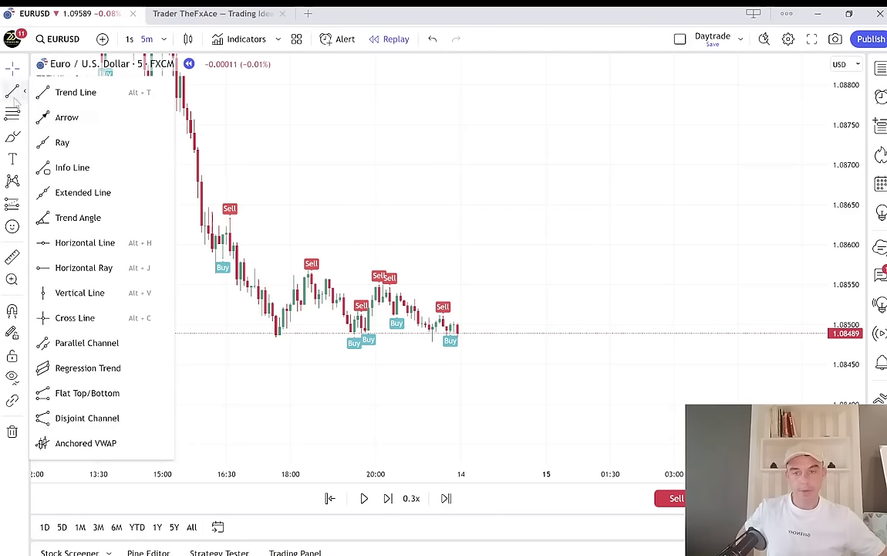
left_click(70, 293)
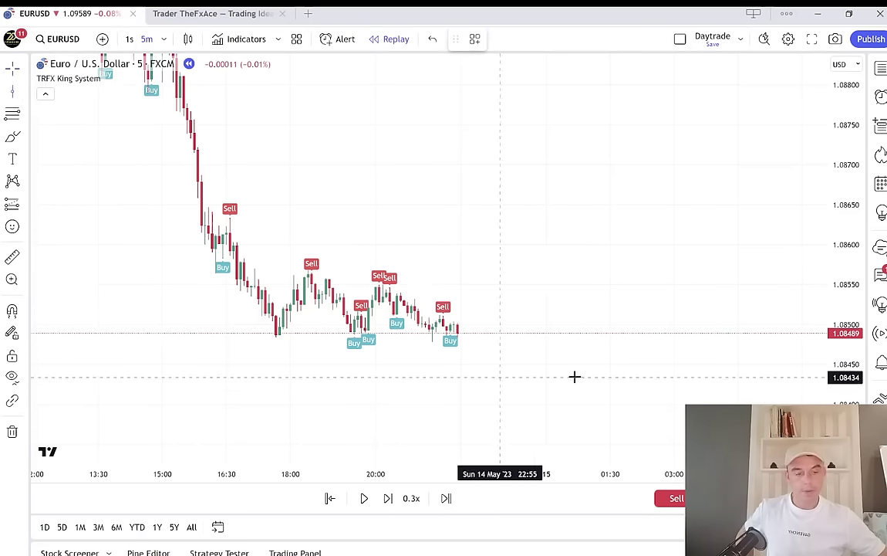
left_click(819, 374)
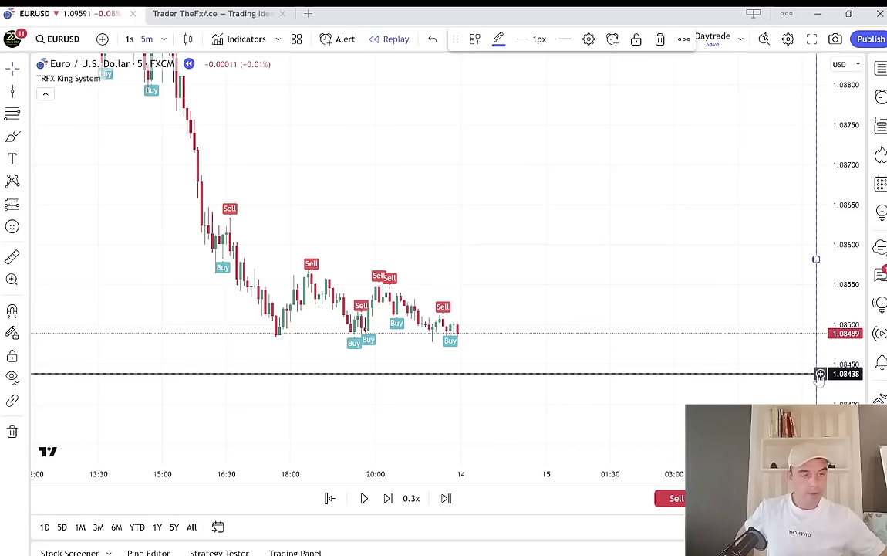
Advance the 5-minute replay bar by bar past the 14 May open to reveal the following candles and signals.
left_click(388, 499)
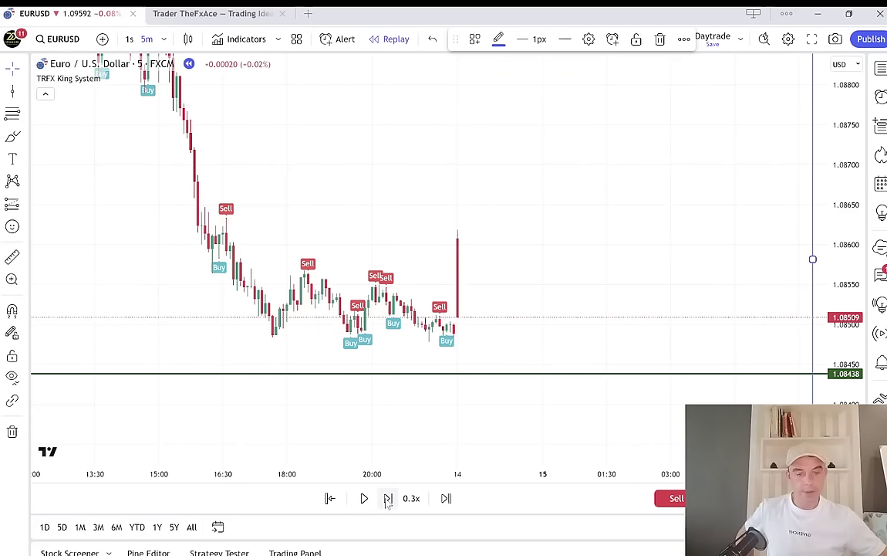
left_click(388, 499)
left_click(389, 499)
left_click(388, 498)
left_click(388, 498)
left_click(388, 499)
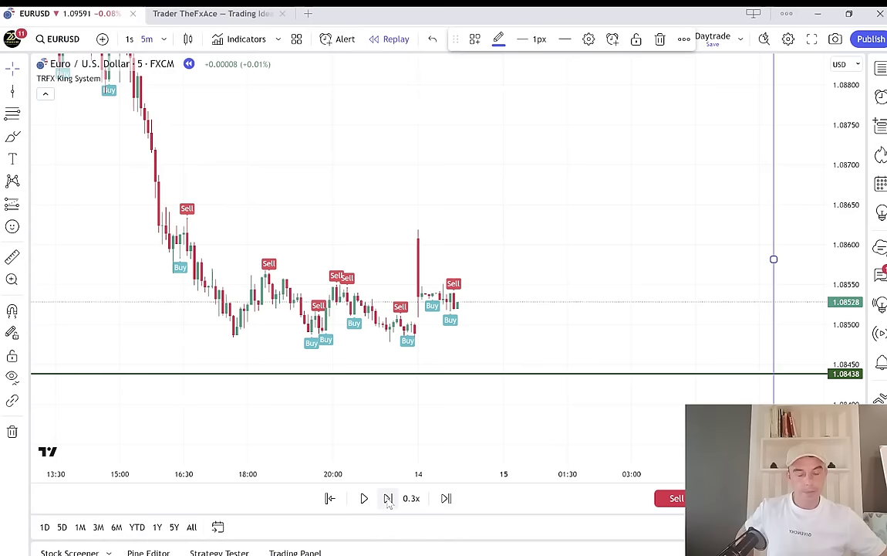
Advance the 5-minute replay bar by bar until the latest candle reaches the vertical line at 06:20 on 15 May.
left_click(389, 499)
left_click(388, 499)
left_click(388, 498)
left_click(388, 499)
left_click(388, 499)
left_click(388, 499)
left_click(388, 499)
left_click(388, 498)
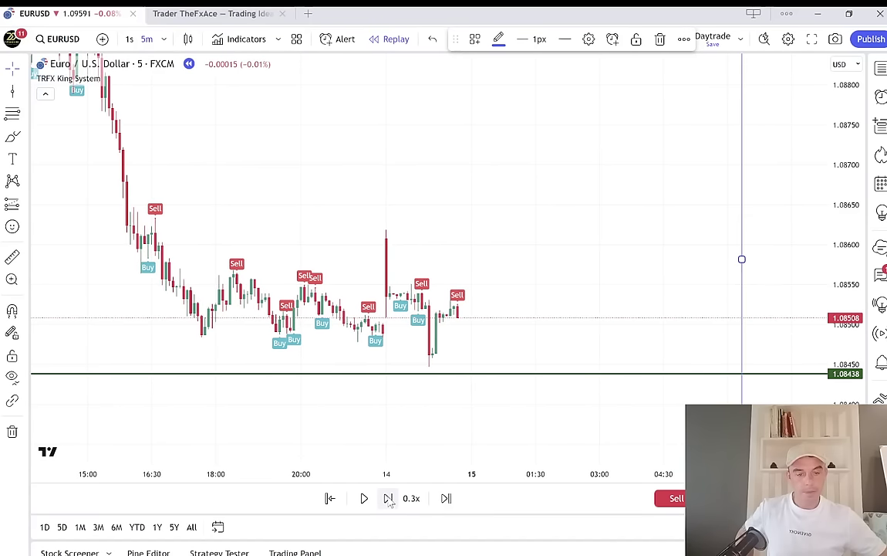
left_click(388, 498)
left_click(389, 498)
left_click(388, 498)
left_click(388, 498)
left_click(388, 498)
left_click(388, 498)
left_click(388, 498)
left_click(389, 499)
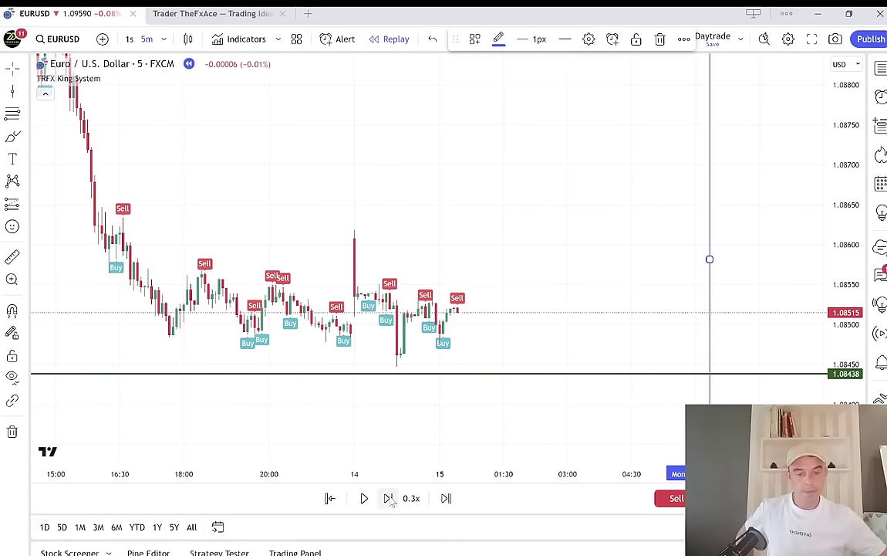
left_click(389, 499)
left_click(388, 499)
left_click(388, 498)
left_click(388, 499)
left_click(388, 499)
left_click(389, 499)
left_click(388, 499)
left_click(389, 499)
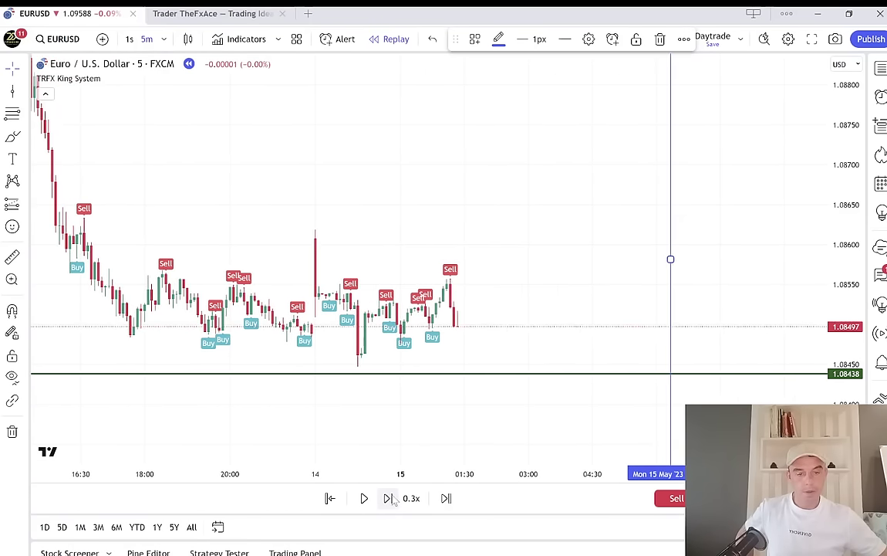
left_click(388, 498)
left_click(388, 498)
left_click(388, 499)
left_click(388, 499)
left_click(388, 499)
left_click(388, 499)
left_click(394, 499)
left_click(394, 500)
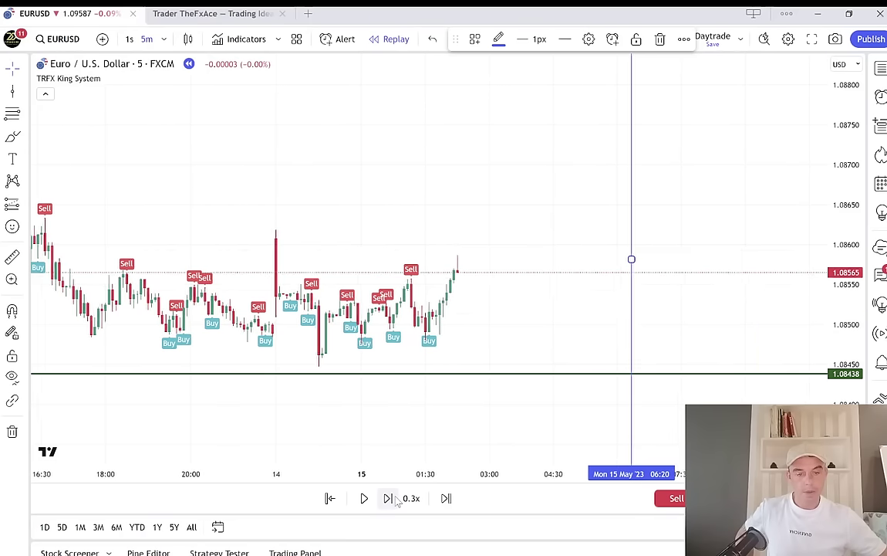
left_click(395, 499)
left_click(394, 499)
left_click(395, 499)
left_click(394, 499)
left_click(395, 500)
left_click(394, 499)
left_click(395, 499)
left_click(395, 499)
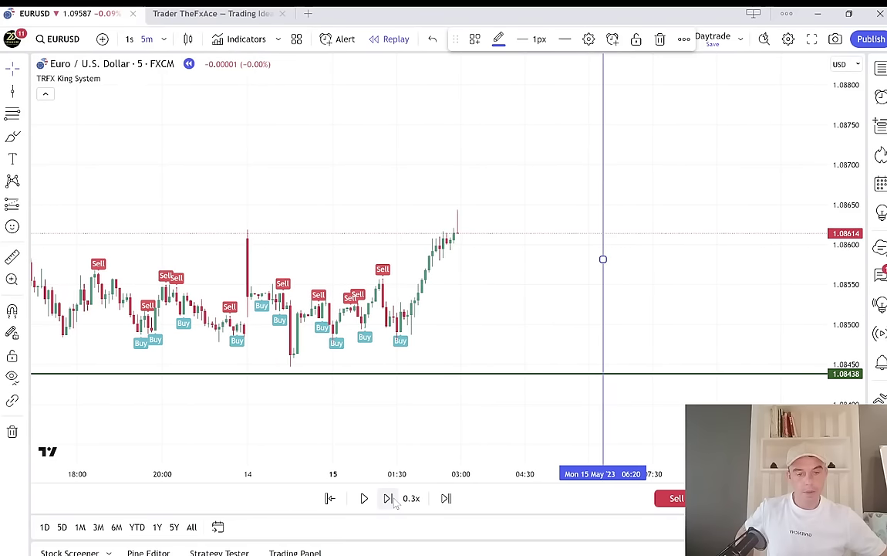
left_click(395, 500)
left_click(394, 499)
left_click(394, 499)
left_click(394, 499)
left_click(394, 499)
left_click(394, 499)
left_click(395, 499)
left_click(395, 500)
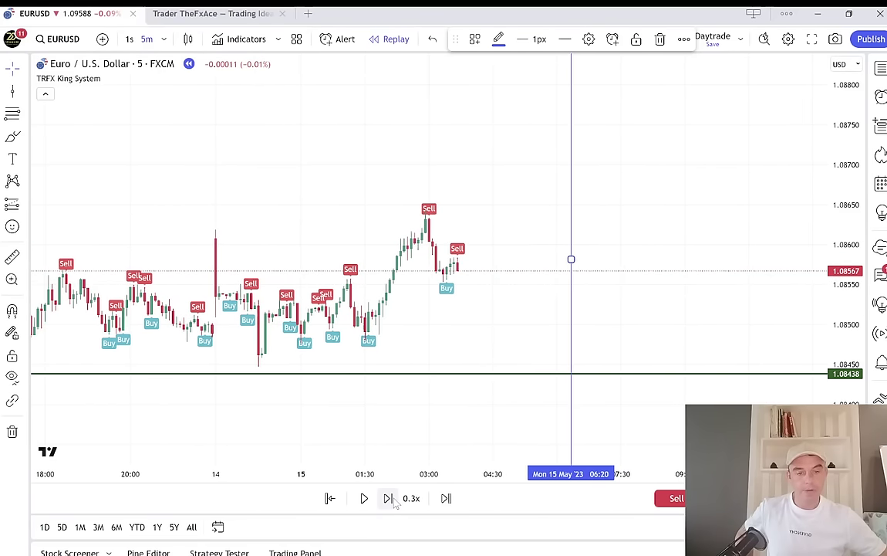
left_click(395, 500)
left_click(394, 499)
left_click(394, 499)
left_click(394, 500)
left_click(394, 500)
left_click(394, 500)
left_click(389, 499)
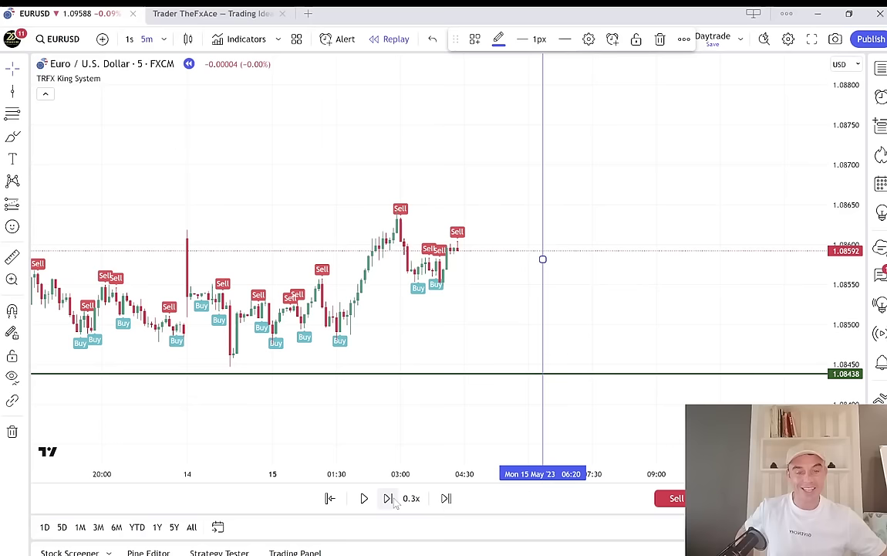
left_click(389, 499)
left_click(390, 499)
left_click(390, 499)
left_click(388, 499)
left_click(388, 499)
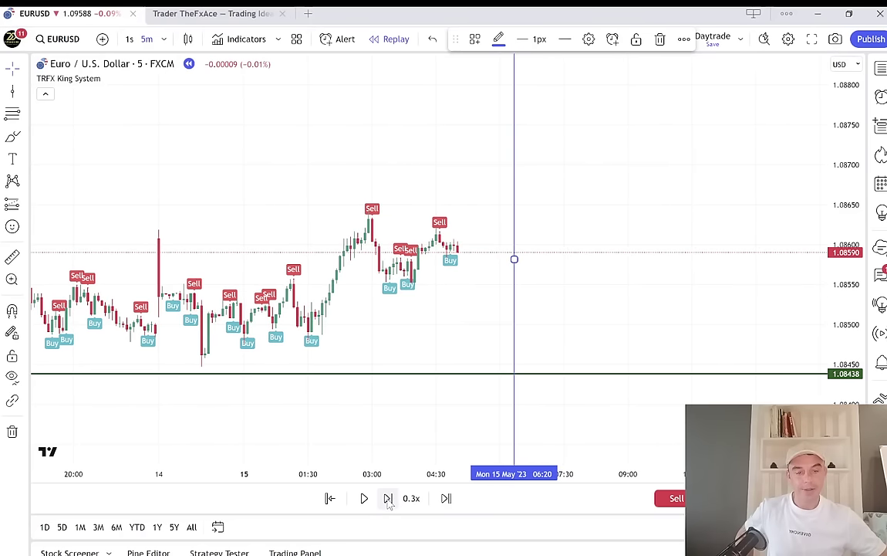
left_click(388, 499)
left_click(389, 499)
left_click(388, 499)
left_click(388, 498)
left_click(388, 498)
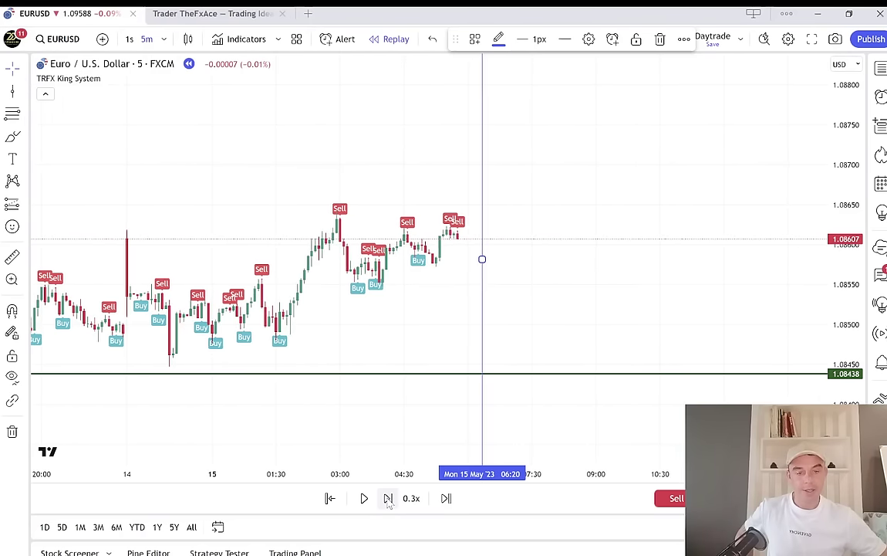
left_click(388, 498)
left_click(388, 499)
left_click(388, 498)
left_click(388, 499)
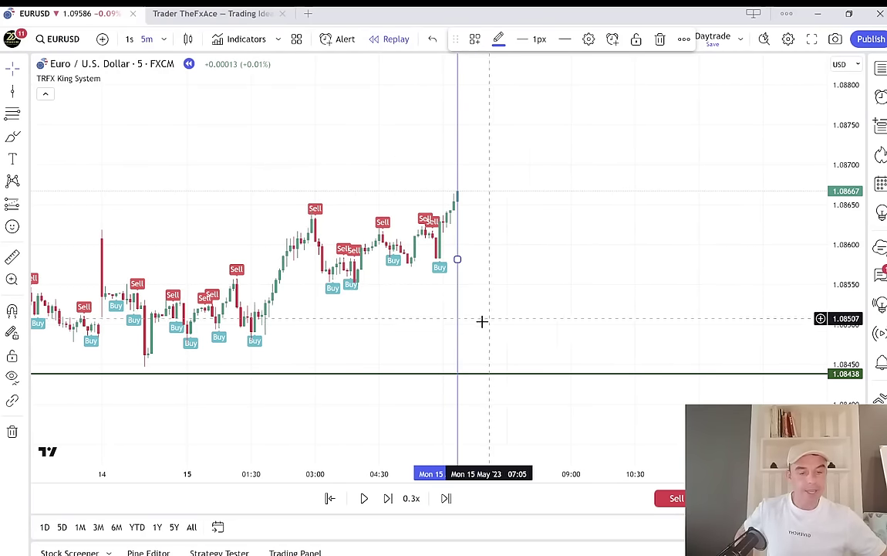
Switch the replay chart to the 1-day timeframe and rescale it to view the daily candles around 15 May and the 1.08438 line.
left_click(158, 42)
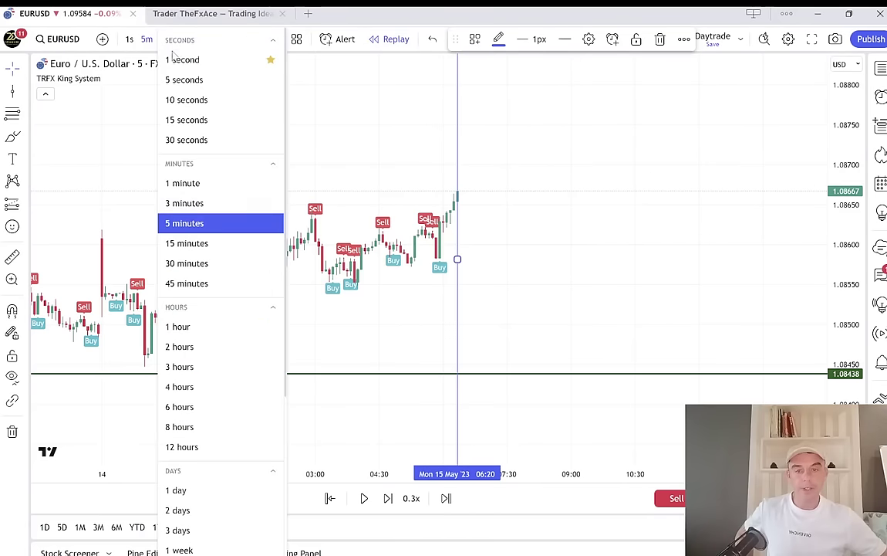
left_click(202, 490)
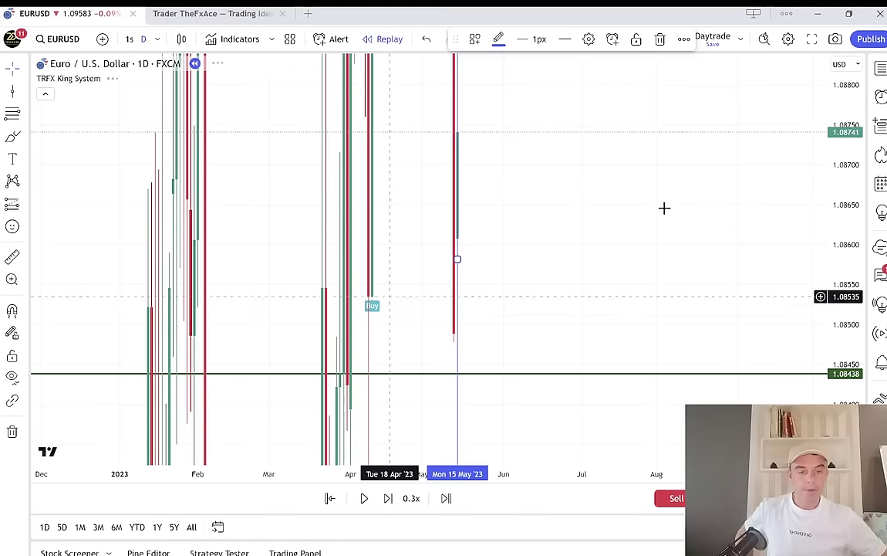
left_click_drag(832, 175, 833, 231)
scroll(658, 233, "up", 1)
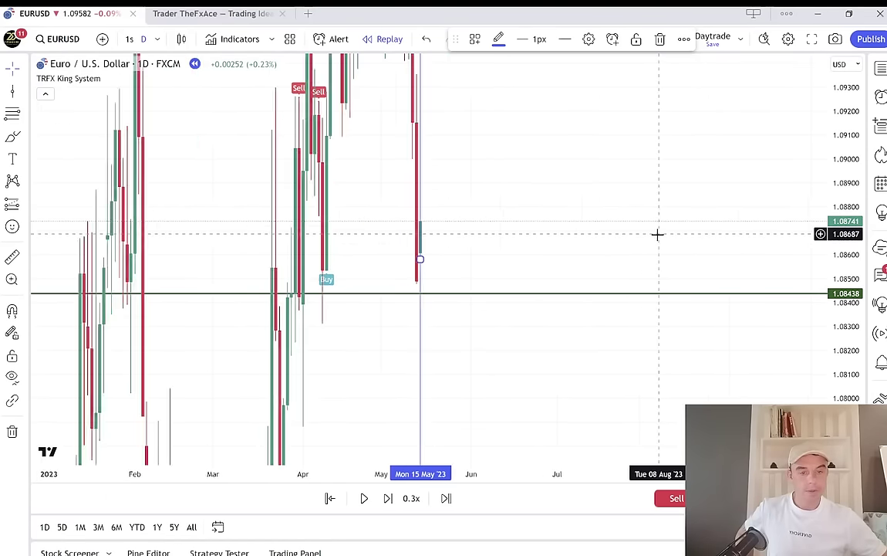
scroll(658, 234, "up", 5)
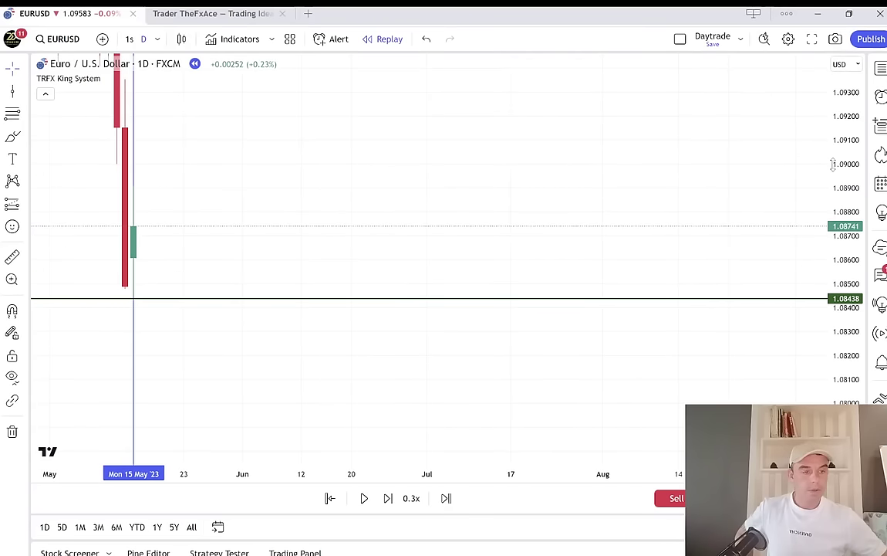
left_click_drag(834, 164, 834, 216)
scroll(821, 222, "down", 2)
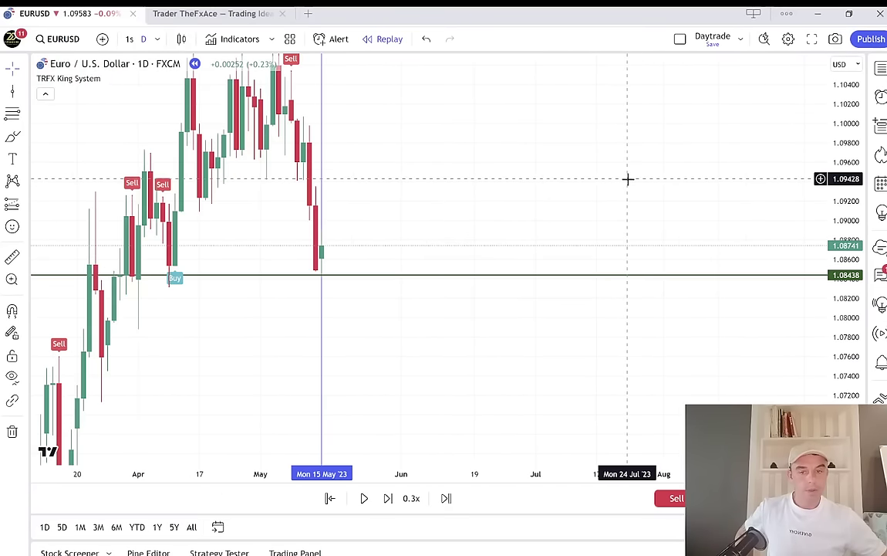
left_click_drag(849, 143, 849, 170)
Switch the replay chart to the 4-hour timeframe to check the latest signal near the horizontal line.
left_click(157, 39)
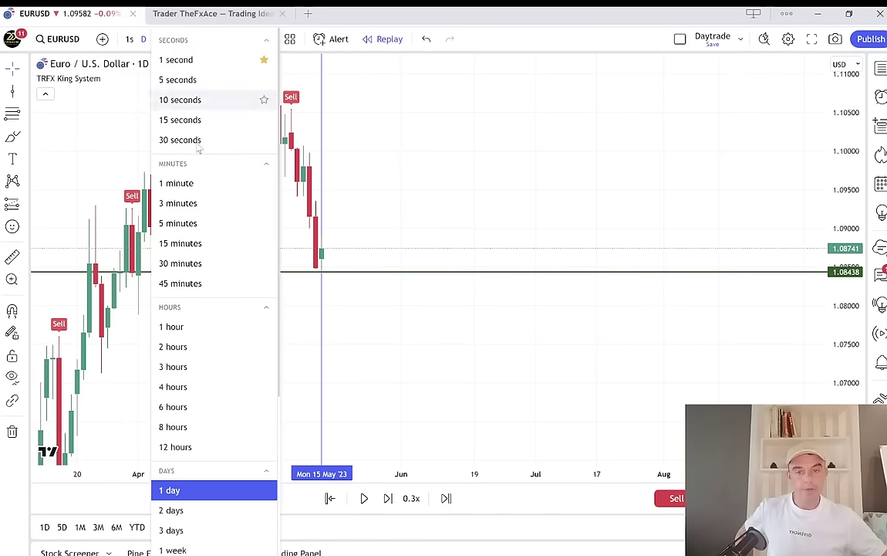
left_click(199, 391)
type("4h")
key("Return")
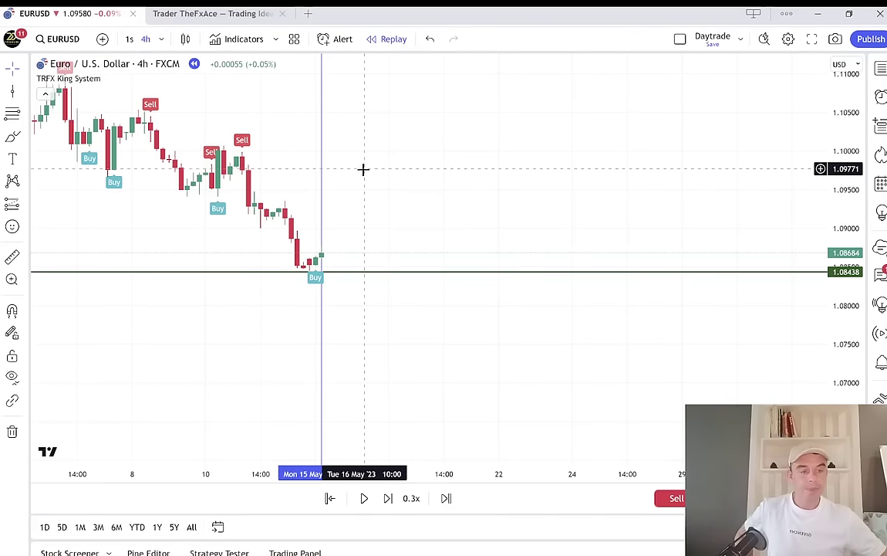
Return the replay chart to the 5-minute timeframe and stretch the price scale around the latest candles.
left_click(151, 39)
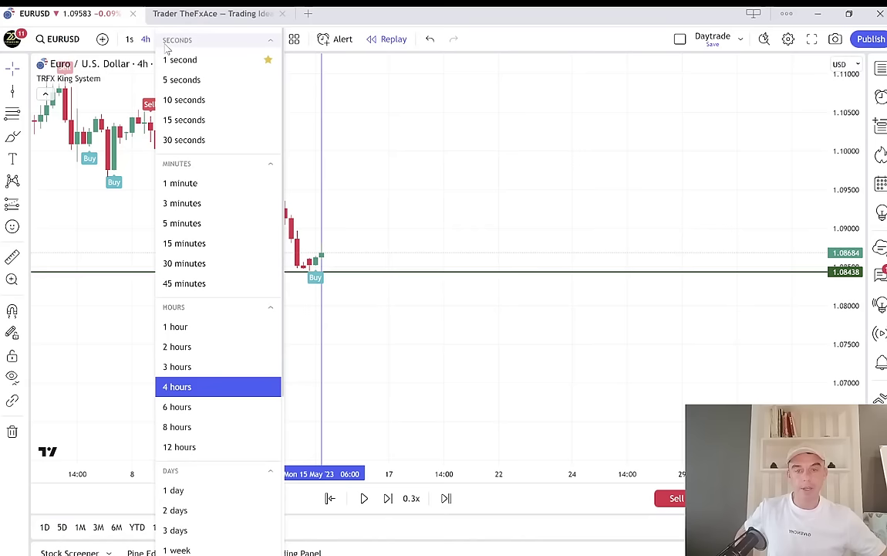
left_click(199, 223)
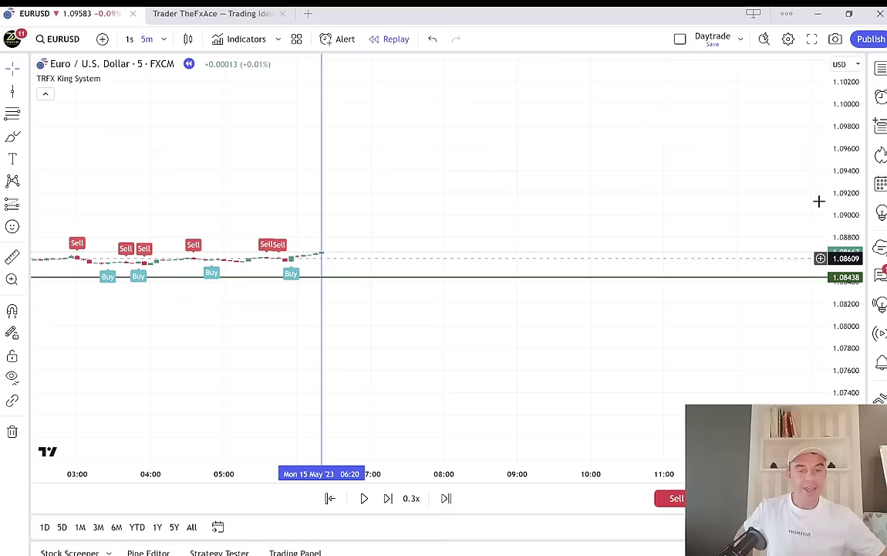
left_click_drag(834, 200, 782, 99)
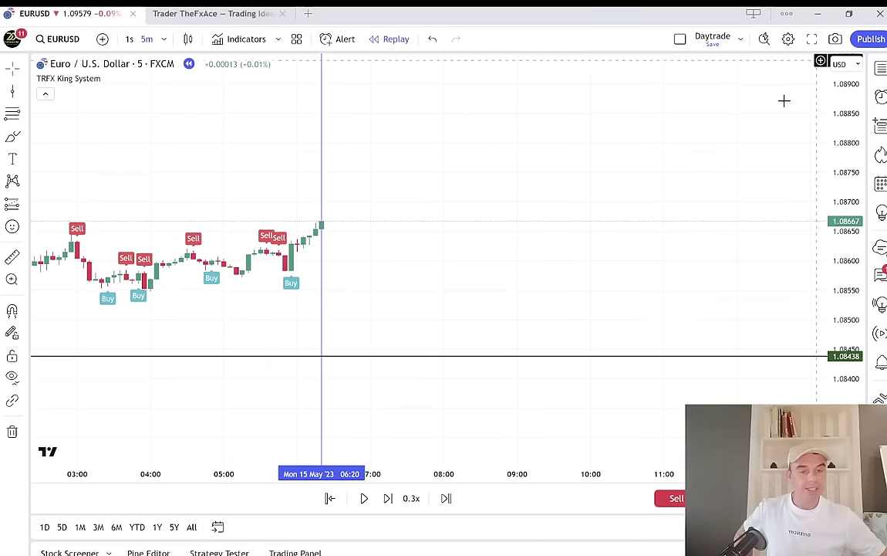
Play the 5-minute replay and pause it just after the Sell signal at about 08:05 on 15 May.
left_click(364, 498)
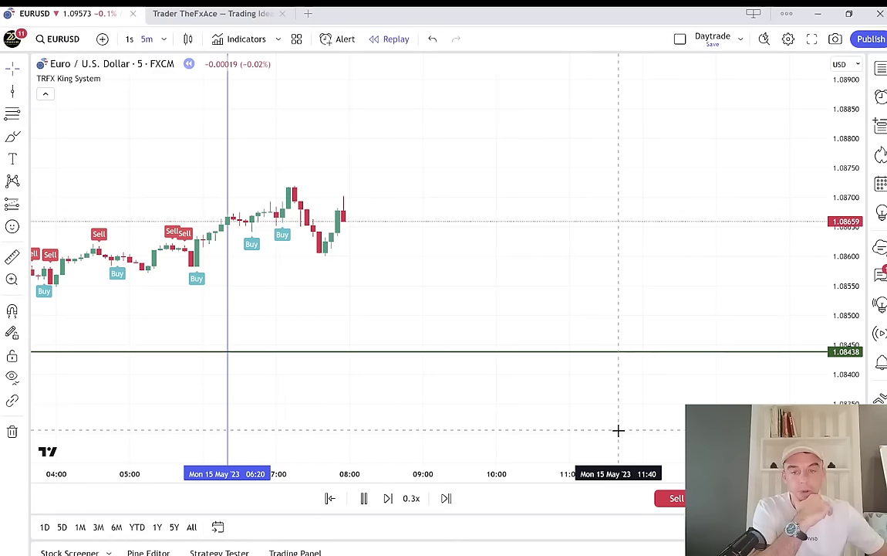
left_click(365, 498)
left_click(365, 498)
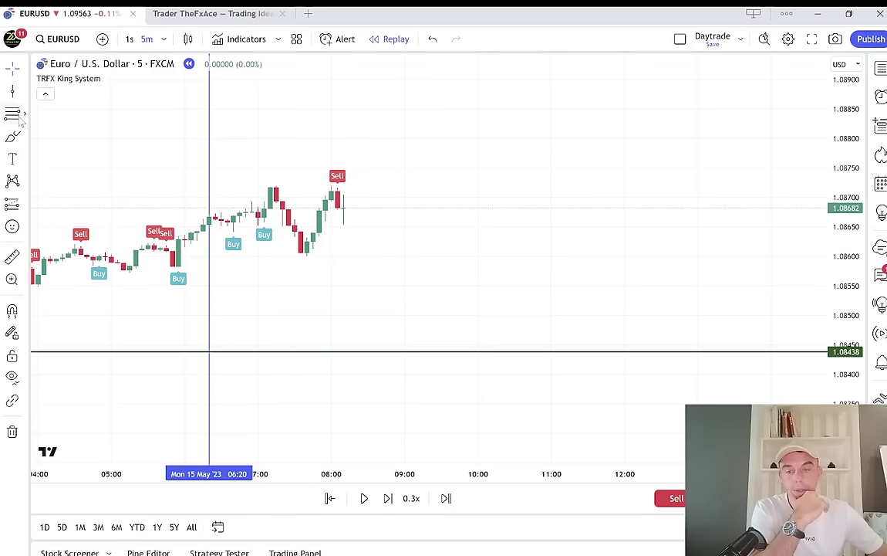
Draw a short position beside the latest candle with entry at 1.08683, target at 1.08508 and stop at 1.08823.
left_click(25, 114)
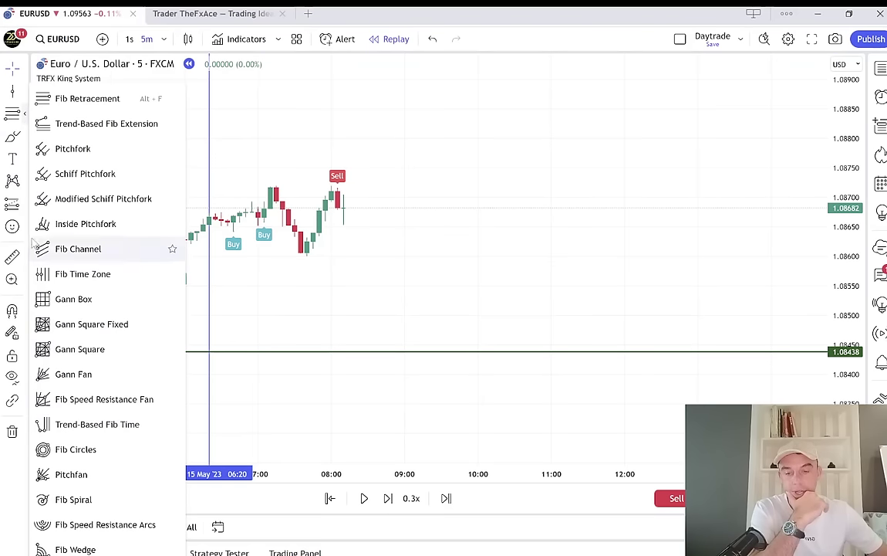
left_click(24, 205)
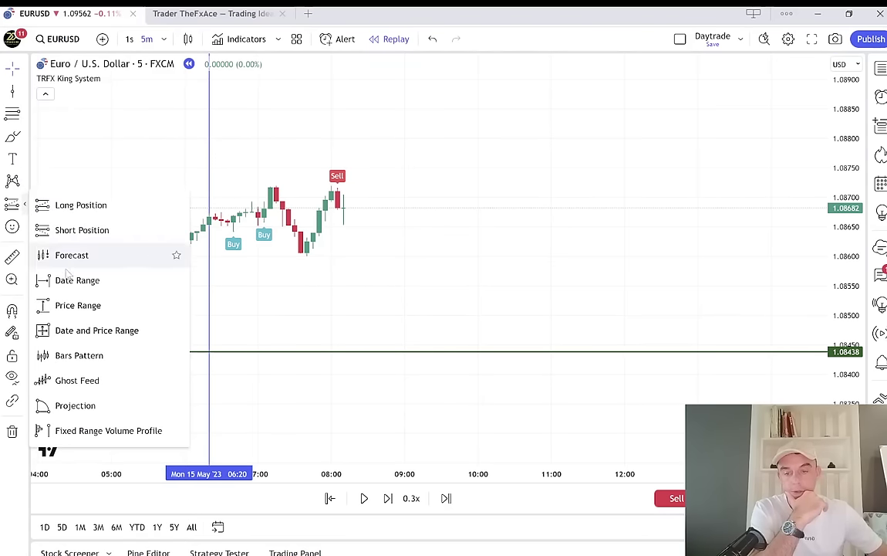
left_click(83, 230)
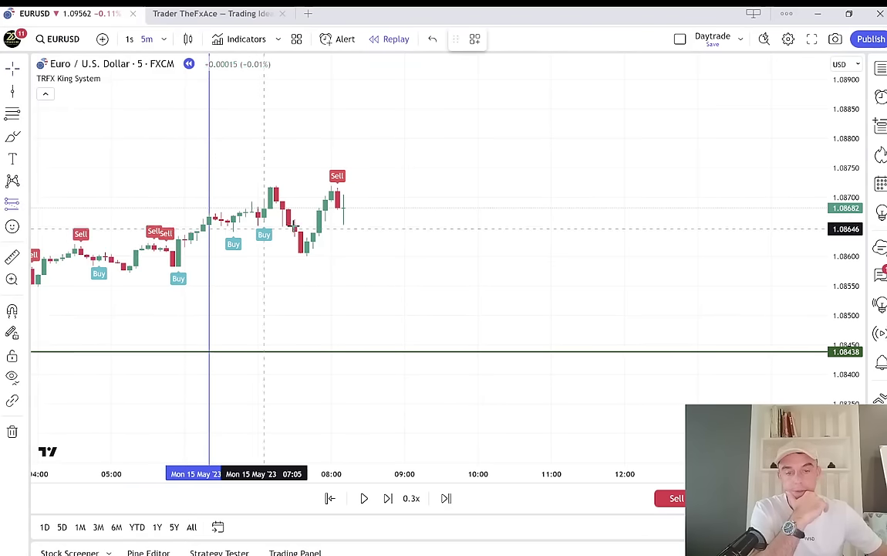
left_click(367, 208)
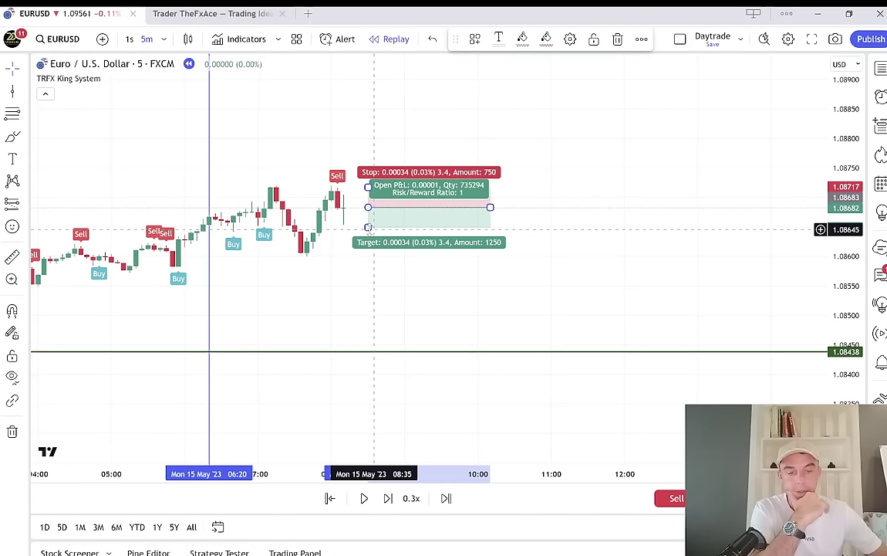
left_click_drag(378, 239, 377, 325)
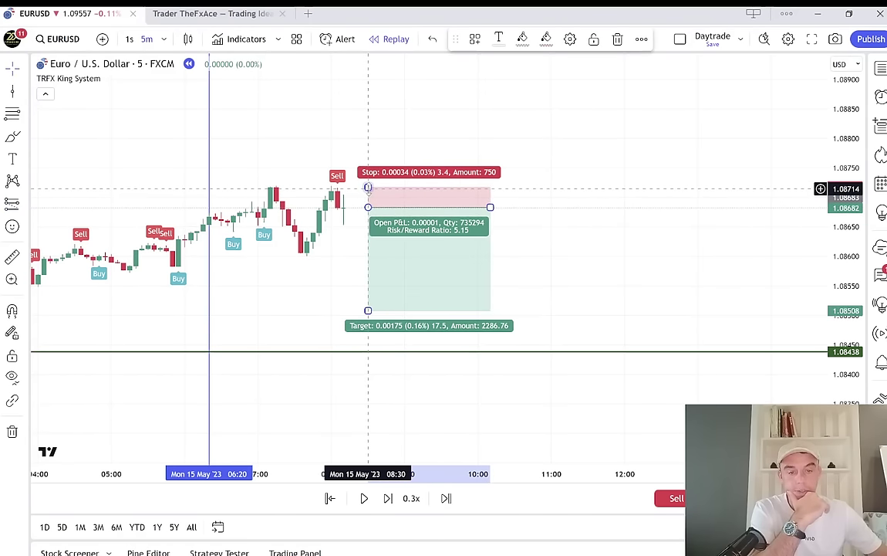
left_click_drag(368, 187, 368, 125)
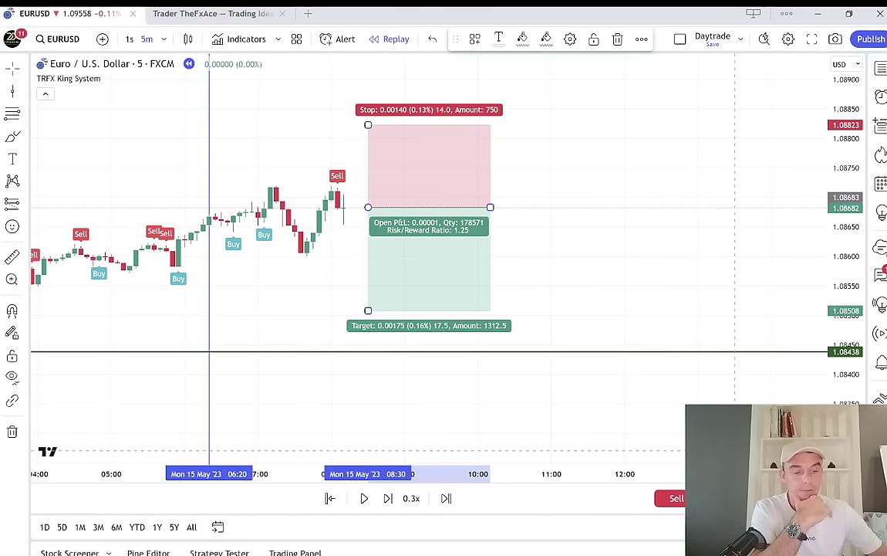
Sell EURUSD in the replay at 1.08682 in orders of 1000000 and buy them back at 1.08714.
left_click(680, 498)
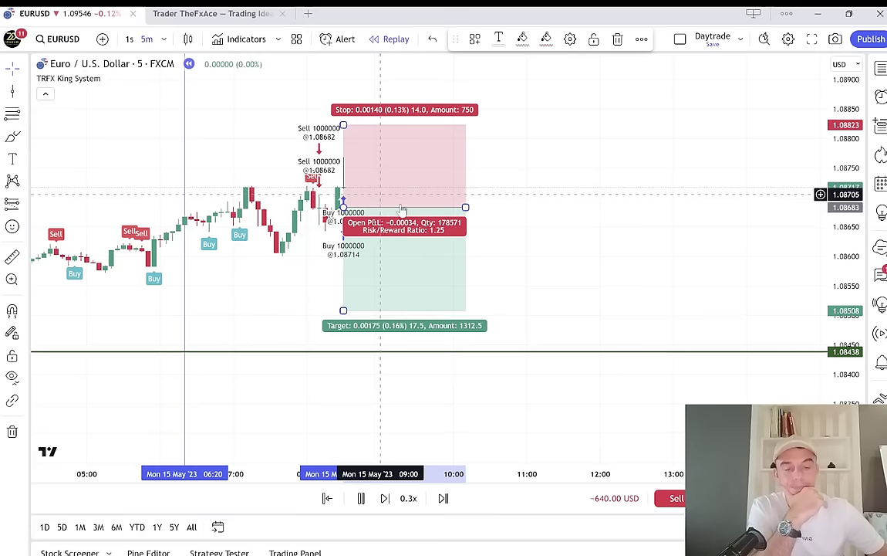
Remove the short position drawing and pause the replay just after the next Sell signal at about 09:20.
right_click(462, 209)
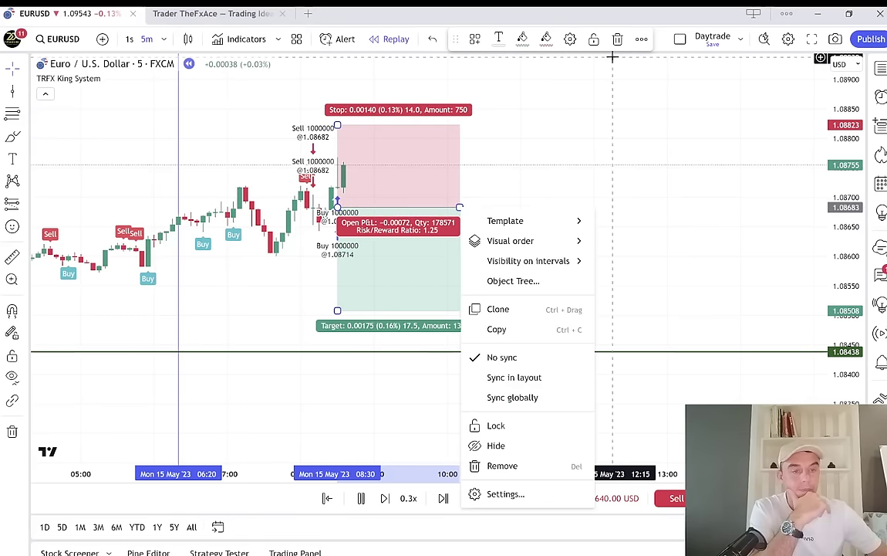
left_click(502, 465)
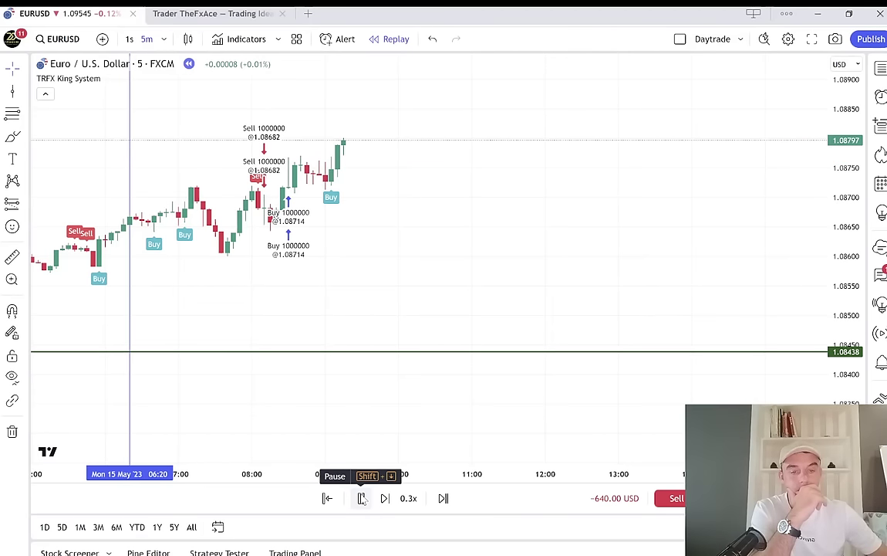
left_click(362, 498)
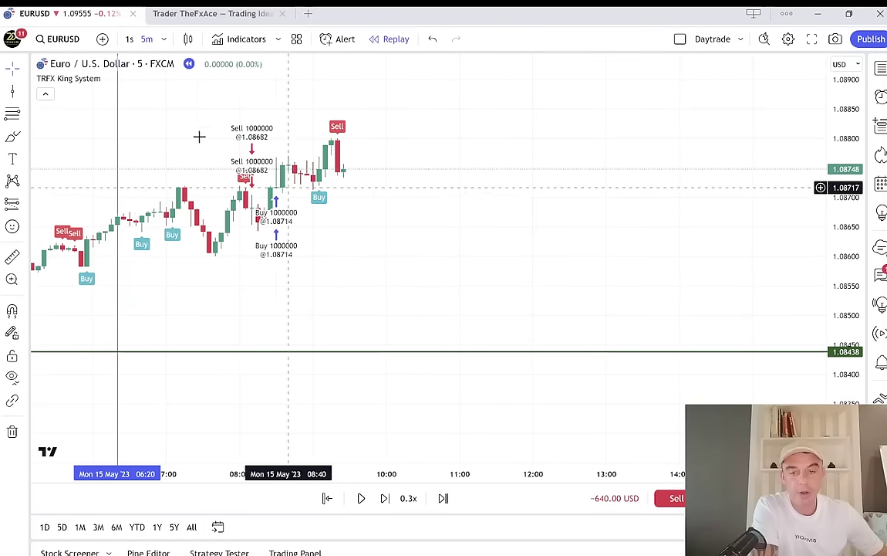
Draw a short position beside the latest candle with entry at 1.08743, target at 1.08552 and stop at 1.08845.
left_click(27, 206)
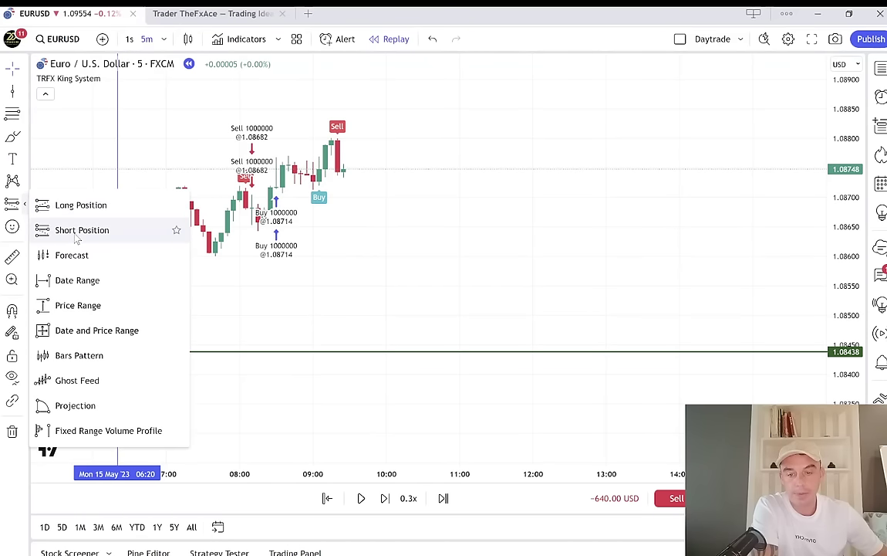
left_click(161, 230)
left_click(368, 172)
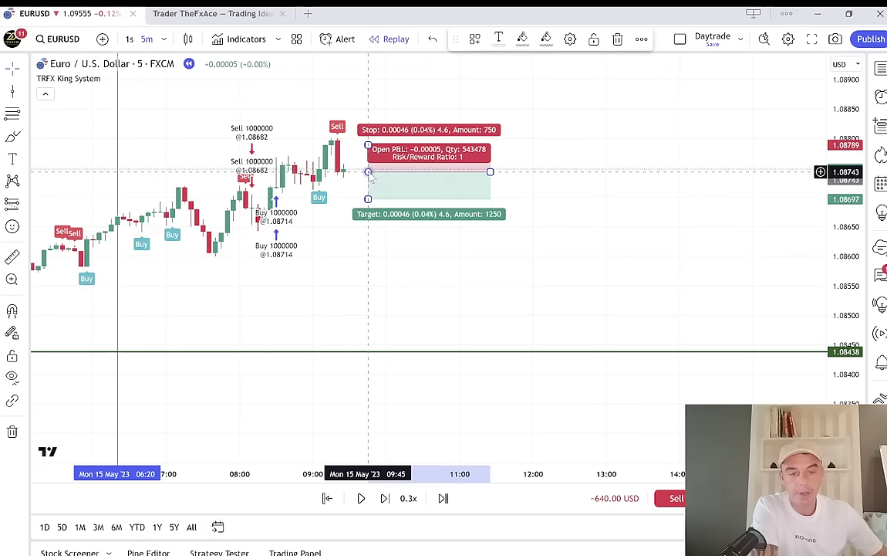
left_click_drag(368, 200, 368, 284)
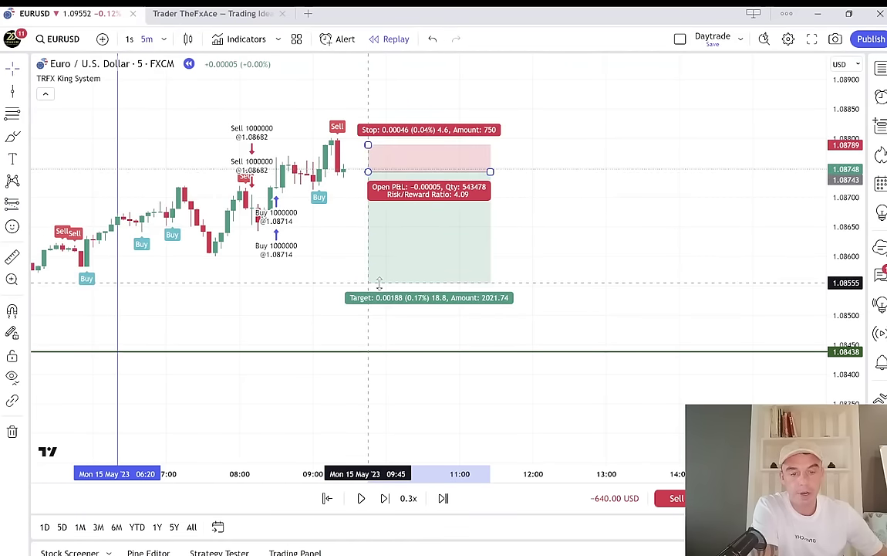
left_click_drag(368, 144, 355, 113)
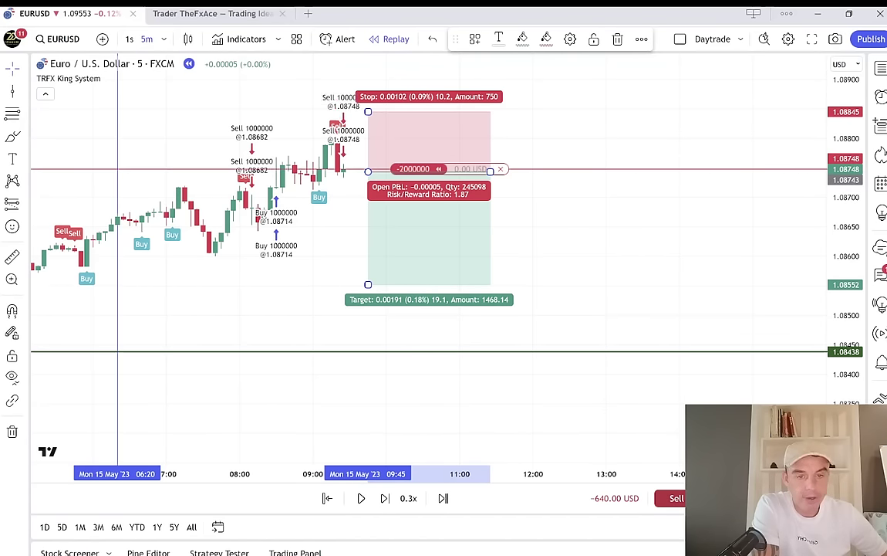
Replay the short from 1.08748, buying back 1000000 at 1.08660 and 1000000 at 1.08553, with the drawing's stop moved to 1.08744.
left_click(360, 498)
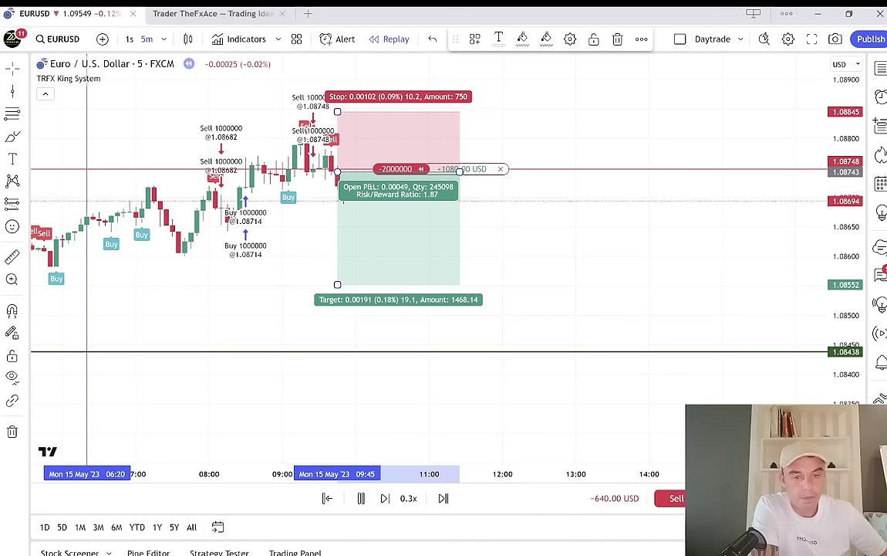
left_click(361, 498)
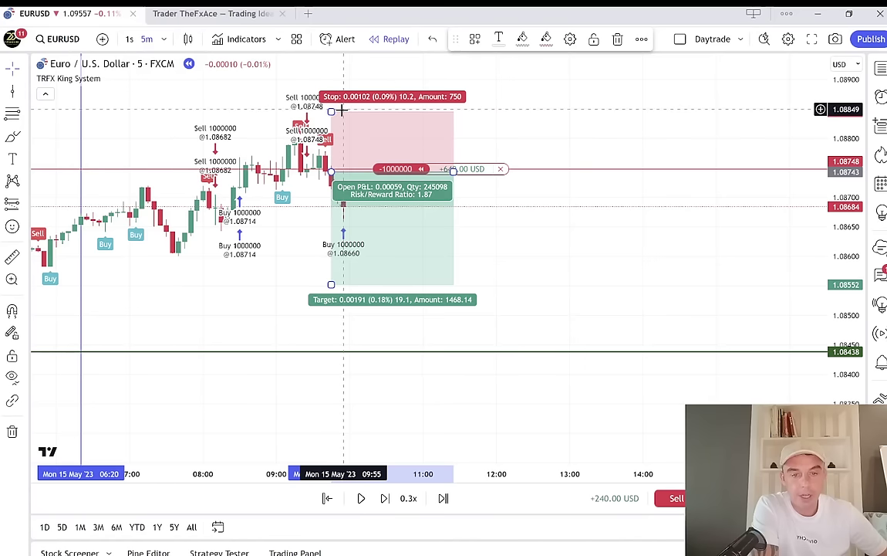
left_click_drag(342, 110, 372, 176)
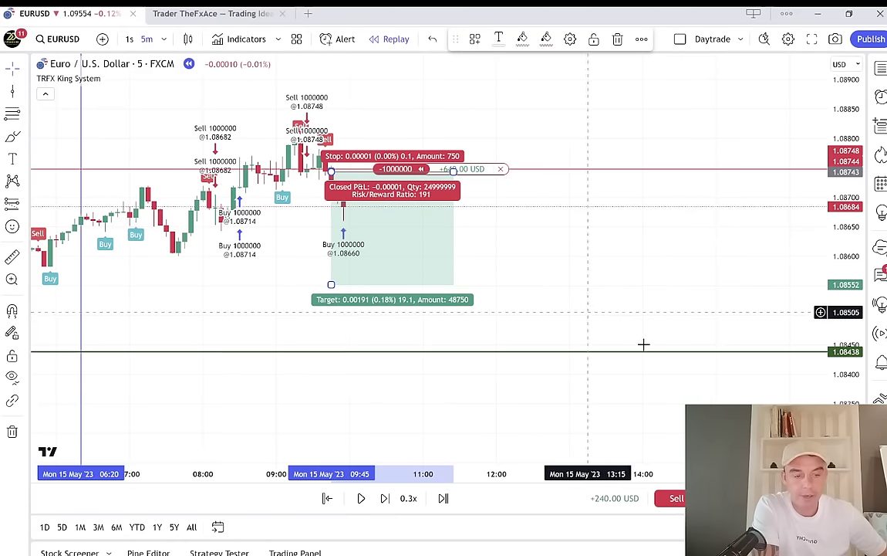
left_click(361, 498)
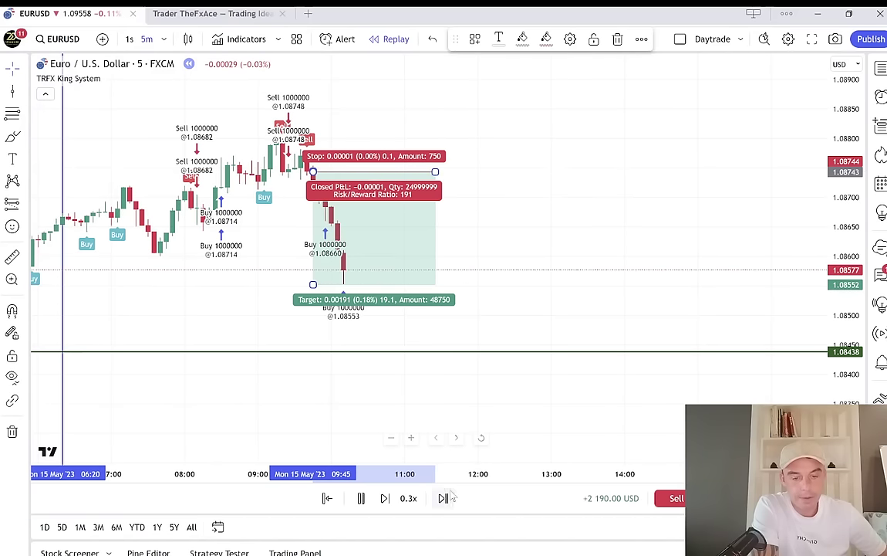
left_click(361, 498)
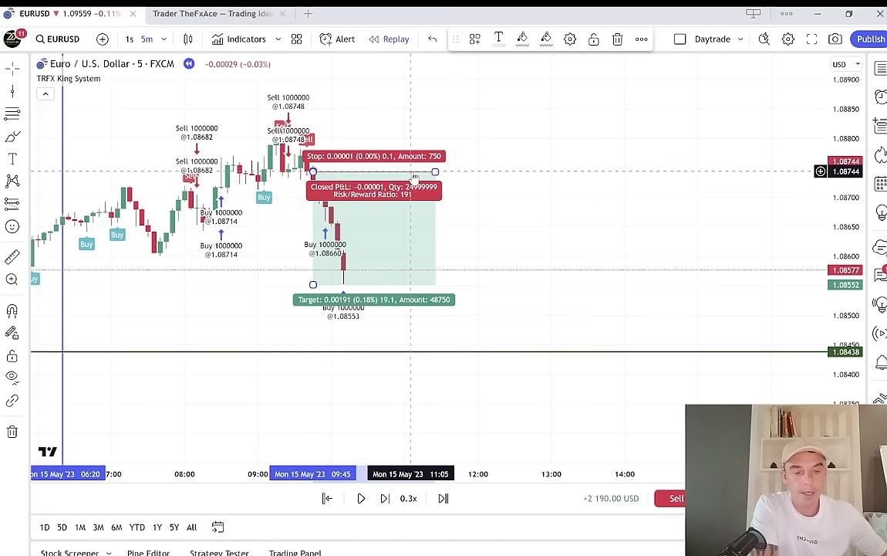
Remove the short position drawing and pause the replay just after the Sell signal at about 11:15.
left_click_drag(413, 177, 706, 120)
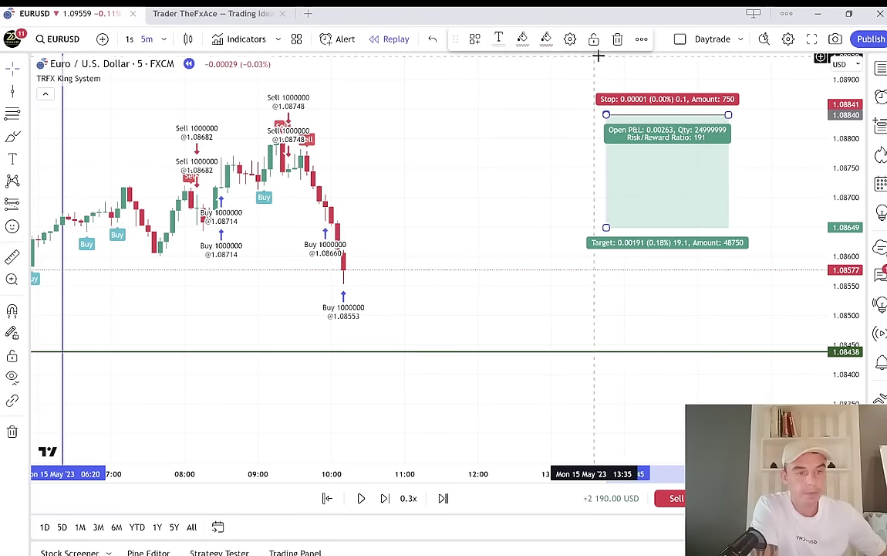
left_click(617, 40)
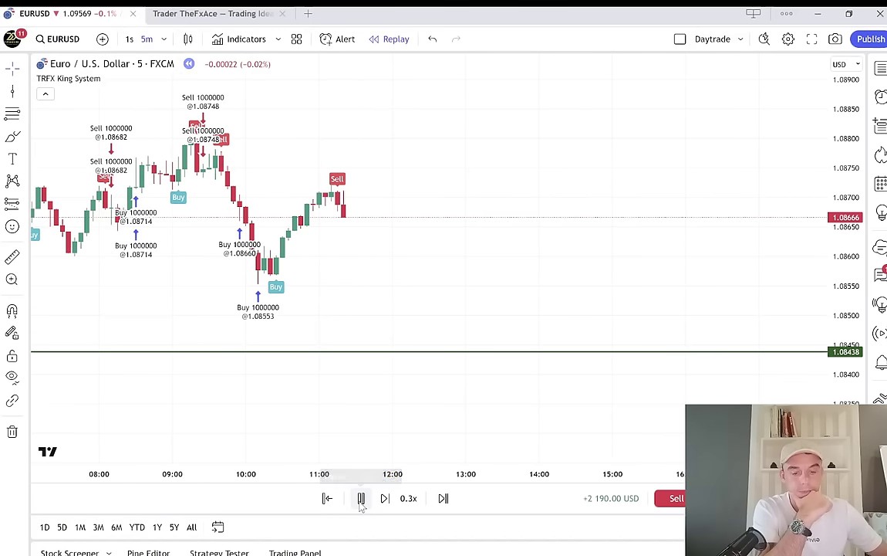
left_click(361, 499)
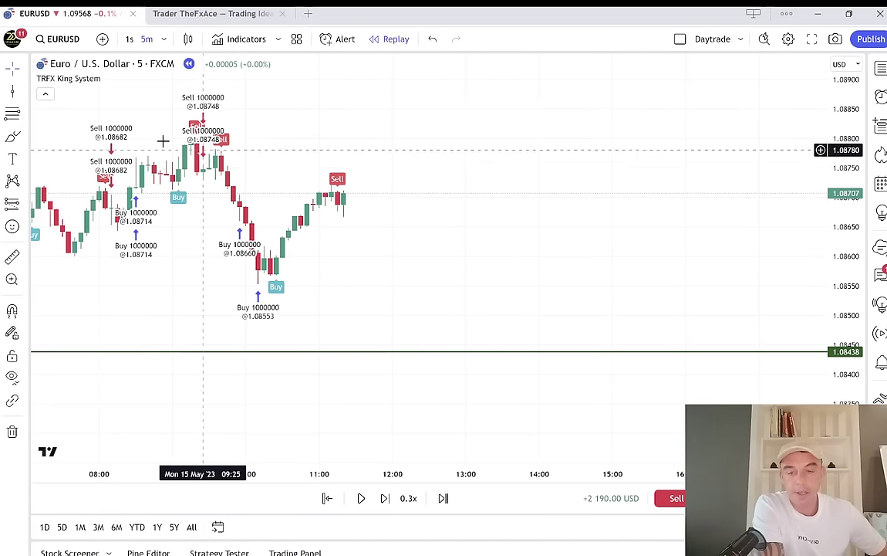
Draw a short position starting at 11:00 with entry at 1.08688, stop at 1.08821 and target at 1.08481.
left_click(26, 201)
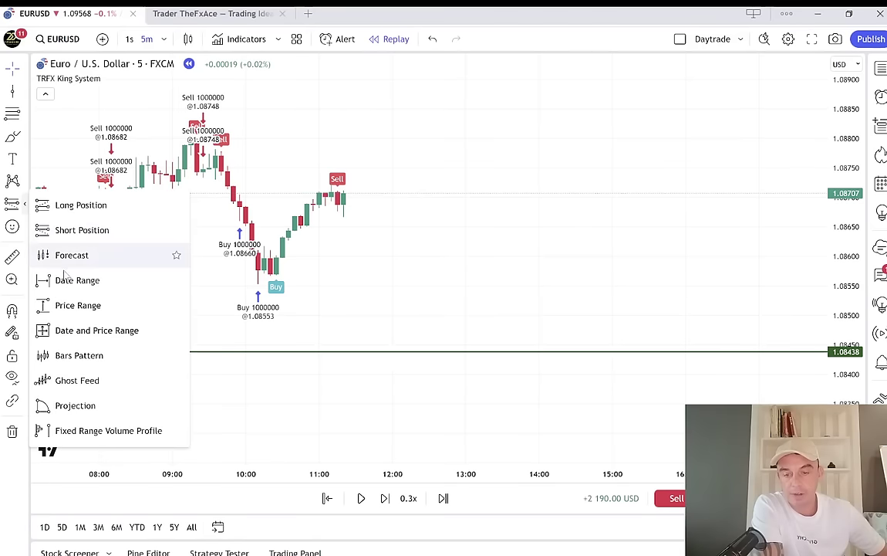
left_click(54, 231)
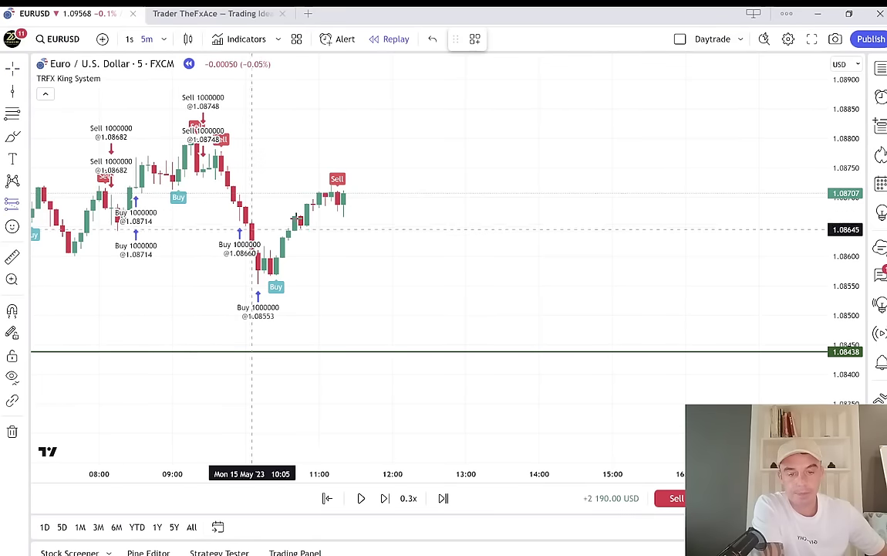
left_click(319, 203)
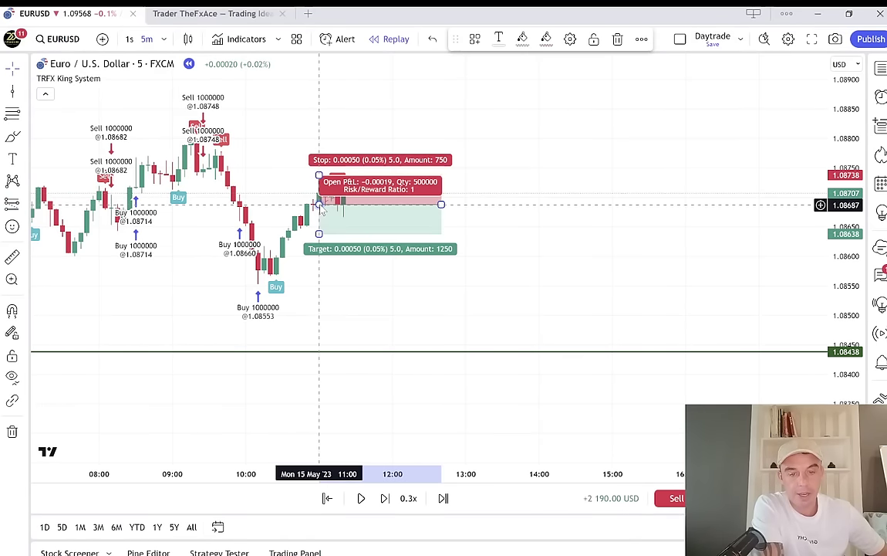
left_click_drag(318, 175, 319, 130)
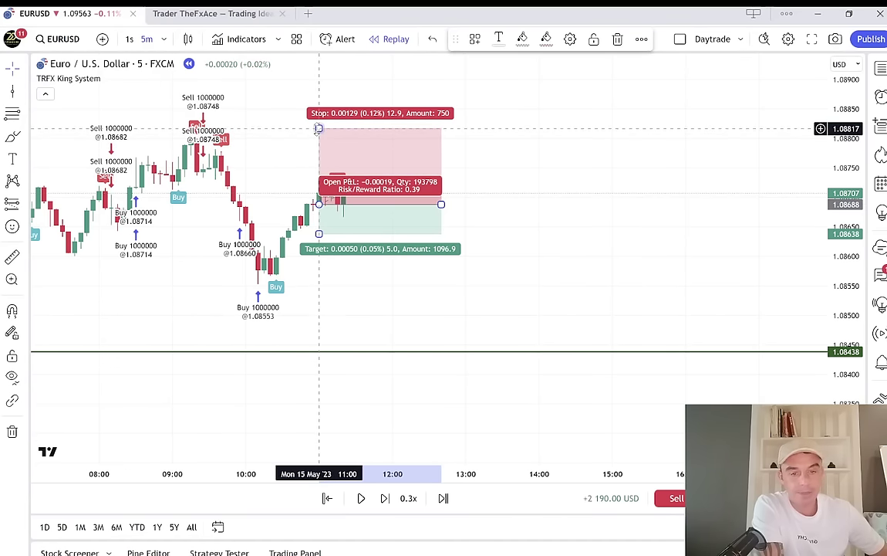
left_click_drag(319, 128, 319, 126)
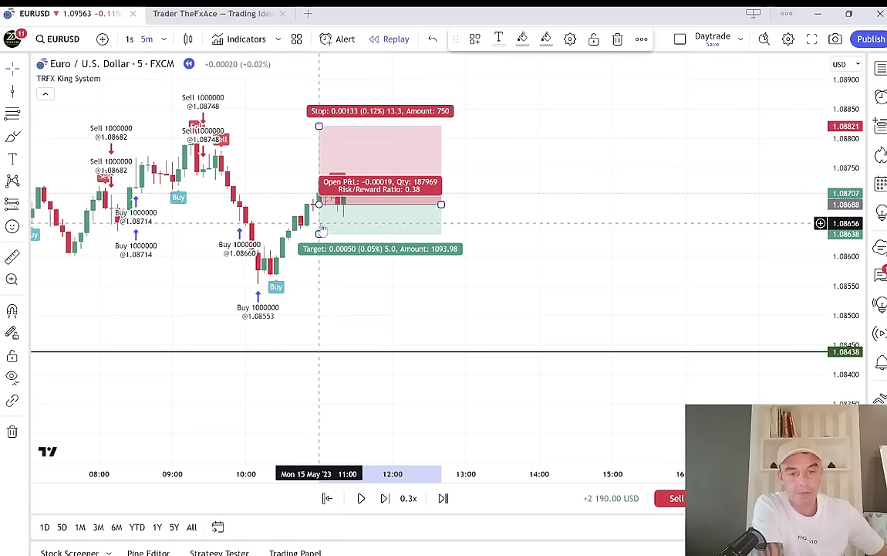
left_click_drag(318, 234, 338, 330)
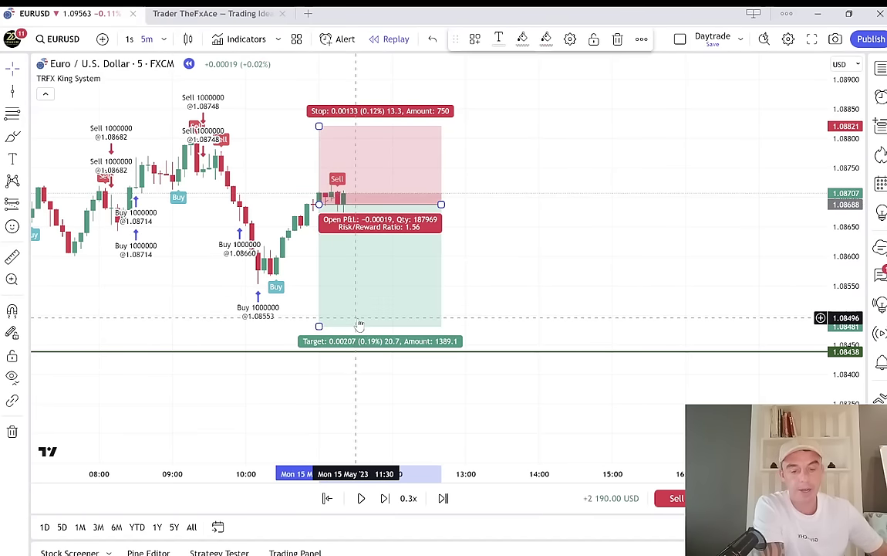
Sell EURUSD at 1.08707 in two orders of 1000000, buy them back at 1.08781 and remove the short position drawing.
double_click(671, 499)
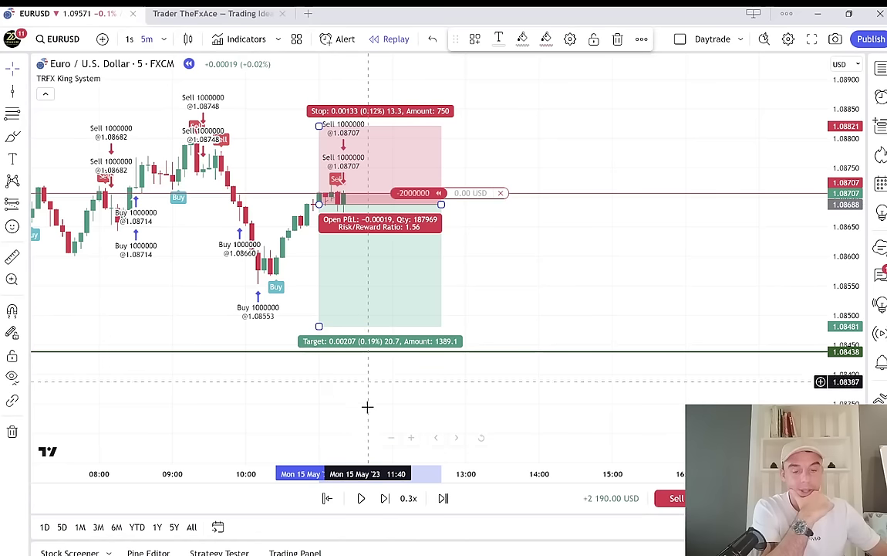
left_click(361, 499)
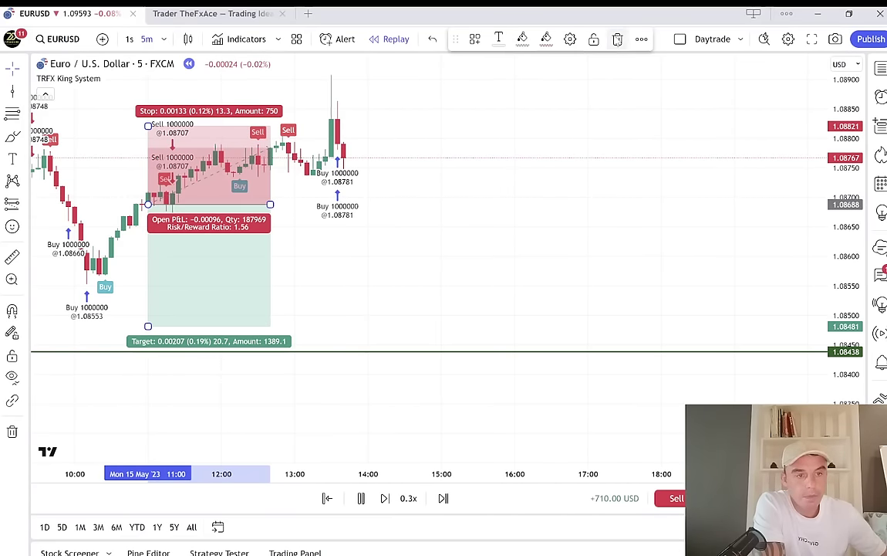
left_click(617, 38)
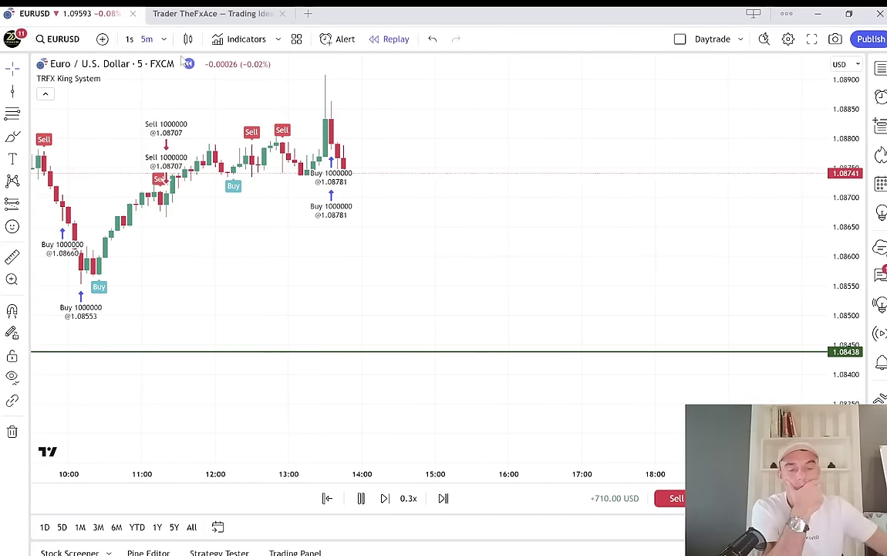
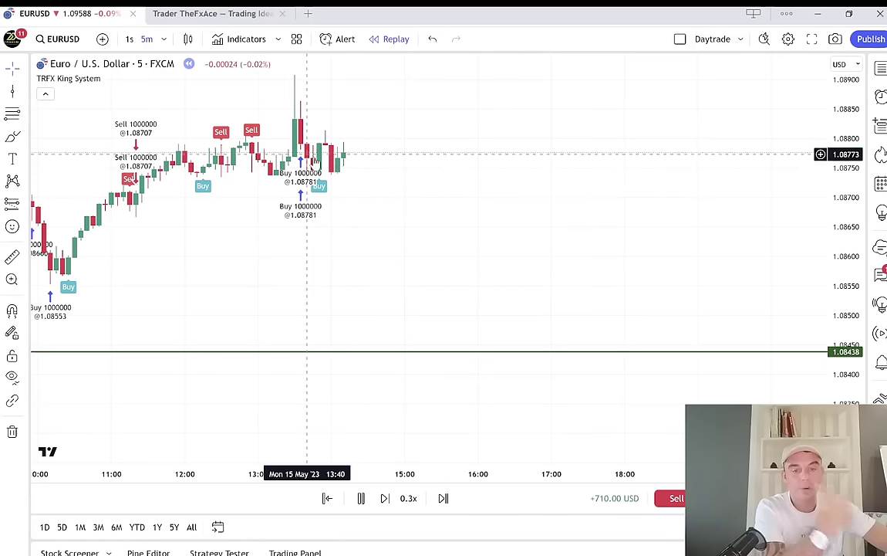
Pause the replay at about 14:15 and examine the 4-hour and daily charts before returning to the 5-minute timeframe.
left_click(360, 498)
left_click(163, 42)
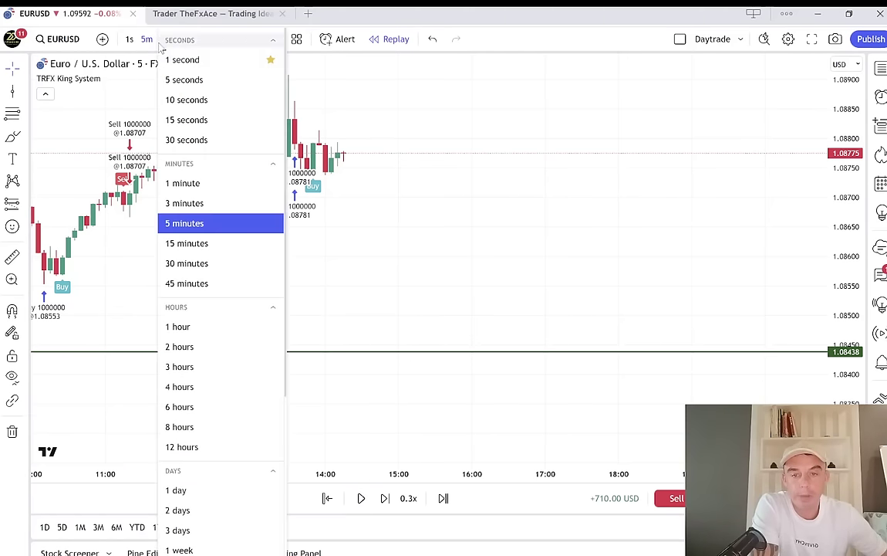
left_click(199, 391)
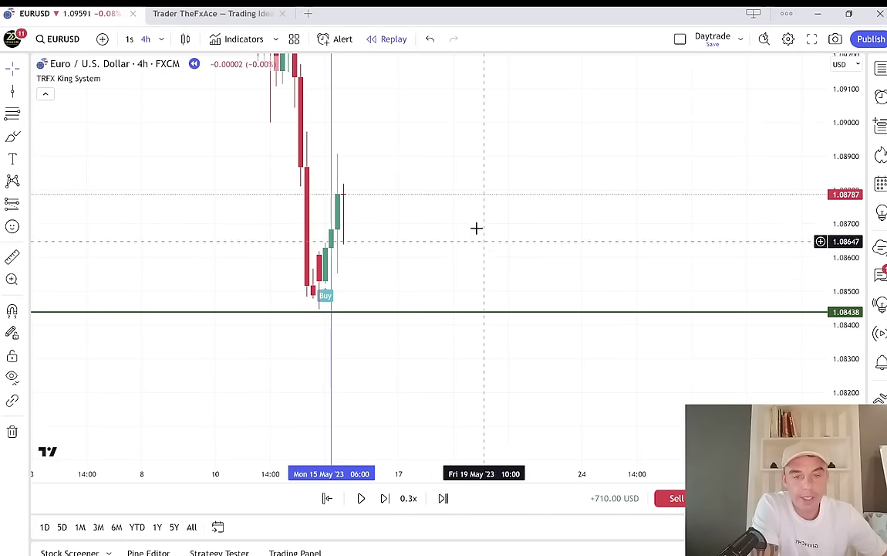
left_click_drag(832, 165, 832, 193)
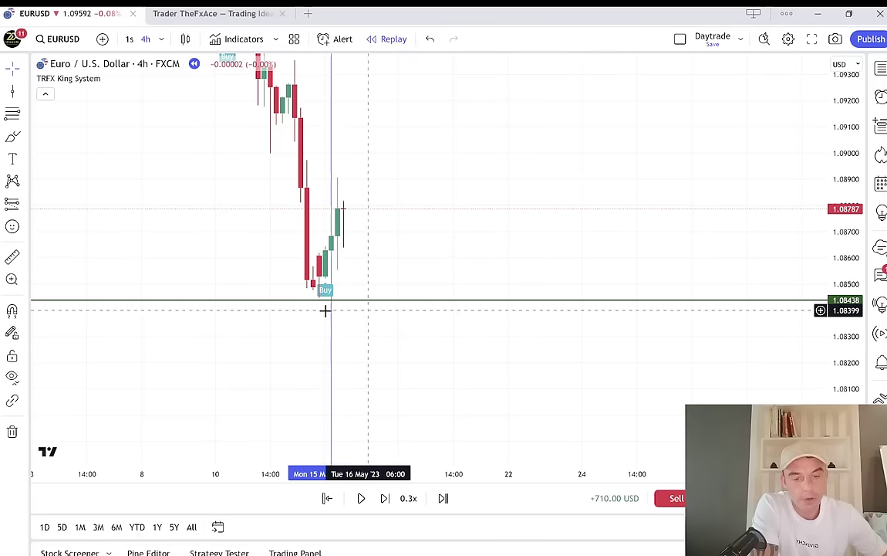
left_click(159, 40)
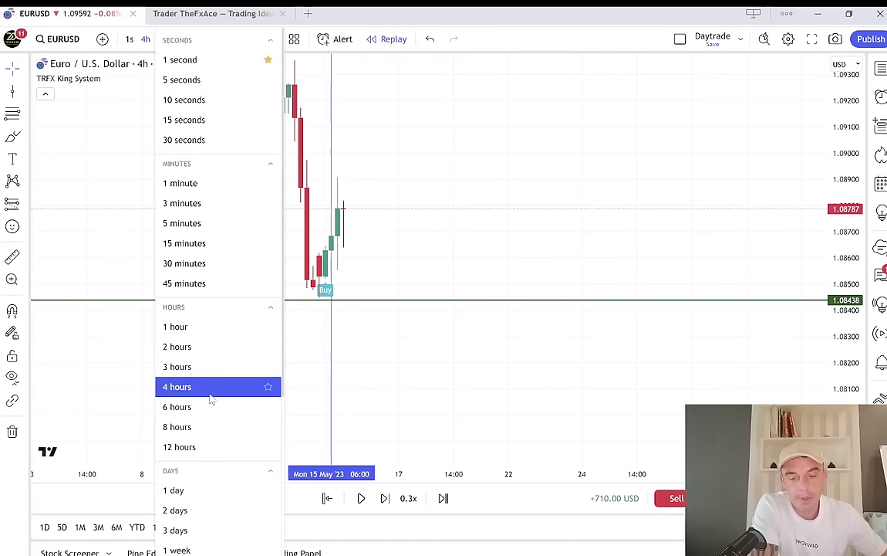
left_click(193, 494)
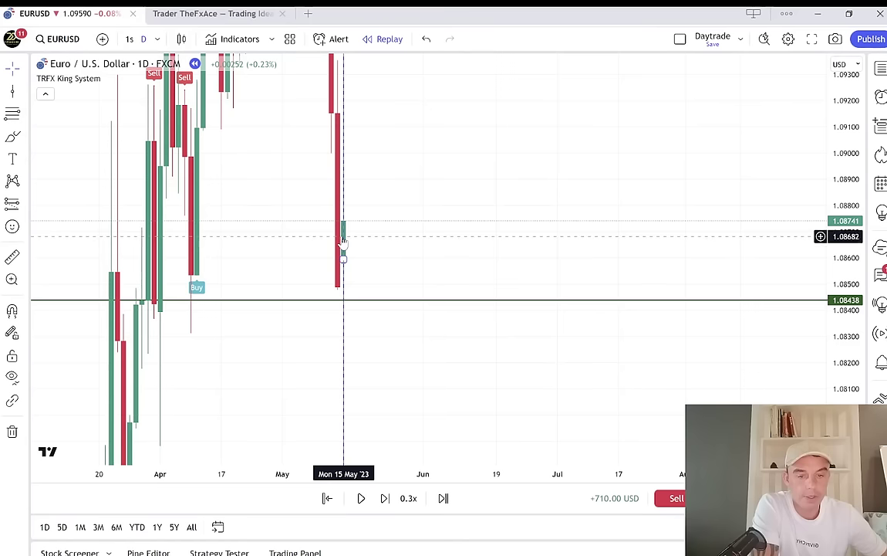
left_click(159, 39)
left_click(166, 222)
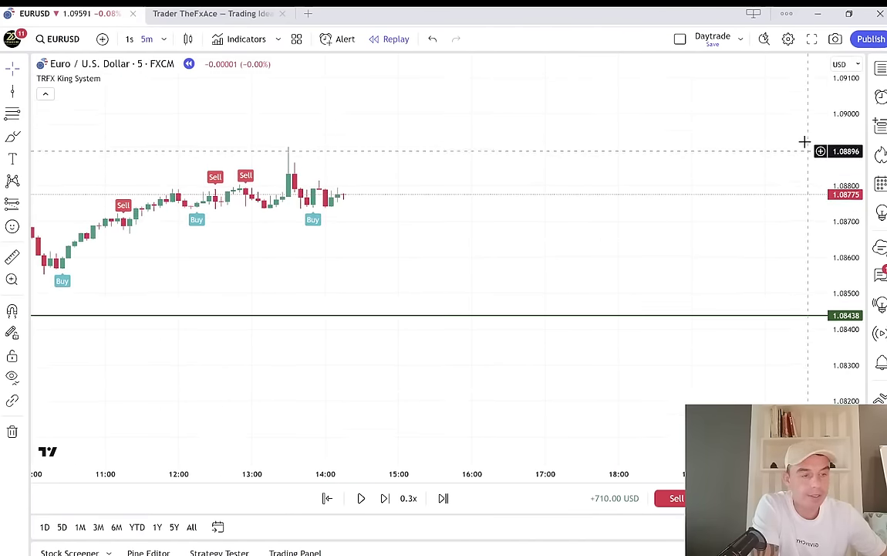
Play the 5-minute replay and pause it just after the Sell signal at about 14:50.
left_click_drag(630, 209, 661, 236)
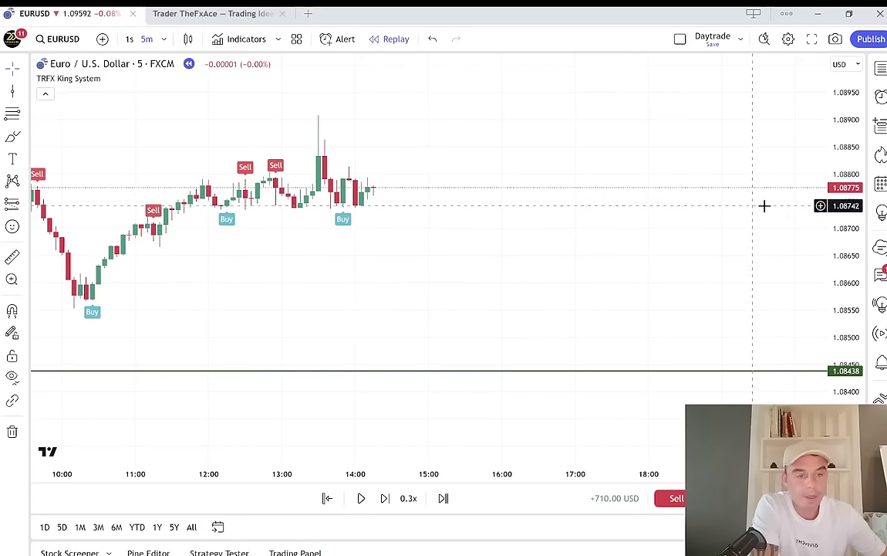
left_click_drag(839, 218, 402, 301)
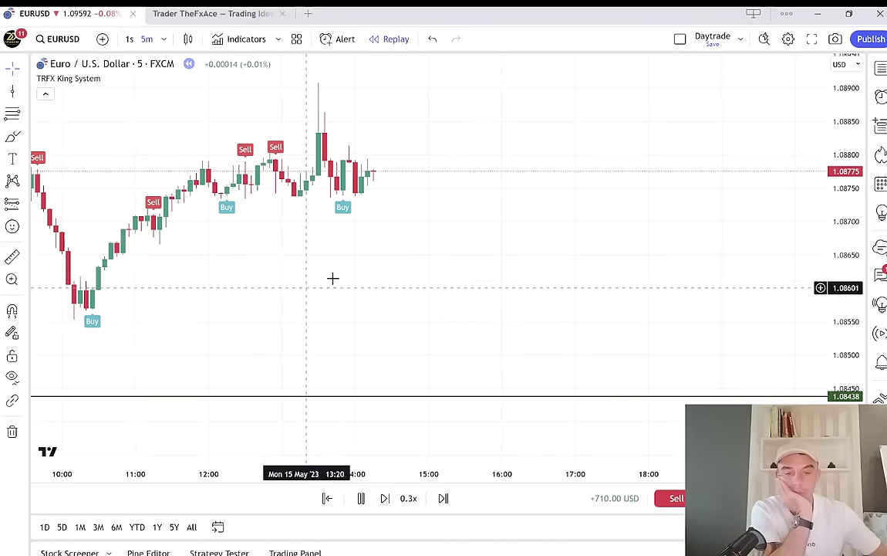
mouse_move(386, 432)
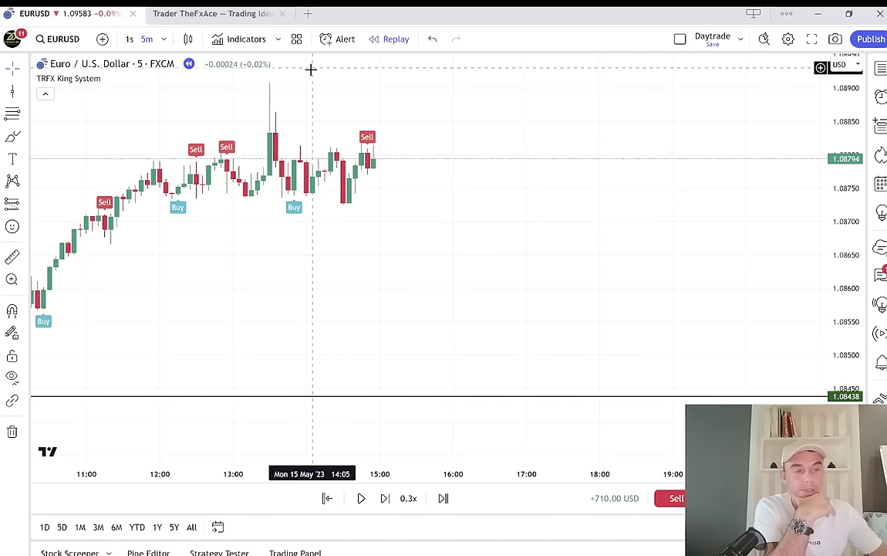
Draw a short position starting at 14:20 with entry at 1.08778, target at 1.08604 and a stop of 14.8 pips.
left_click(11, 203)
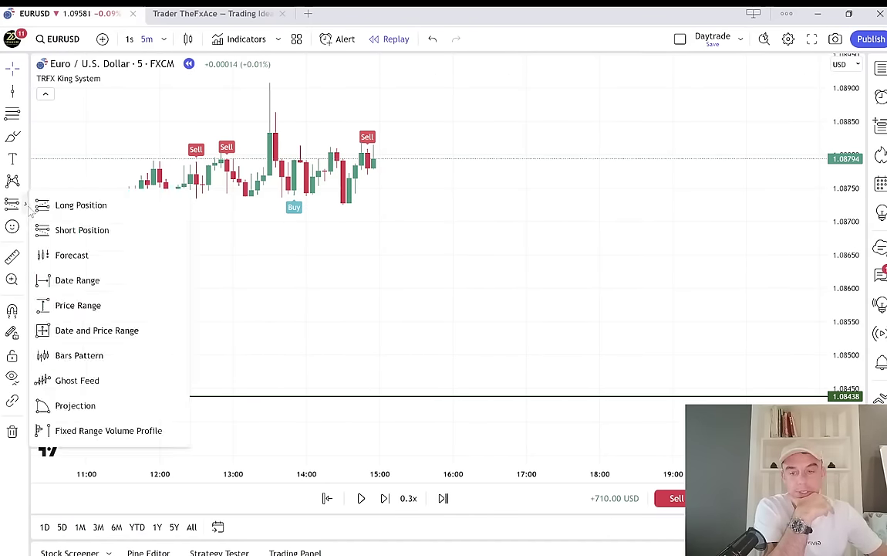
left_click(68, 238)
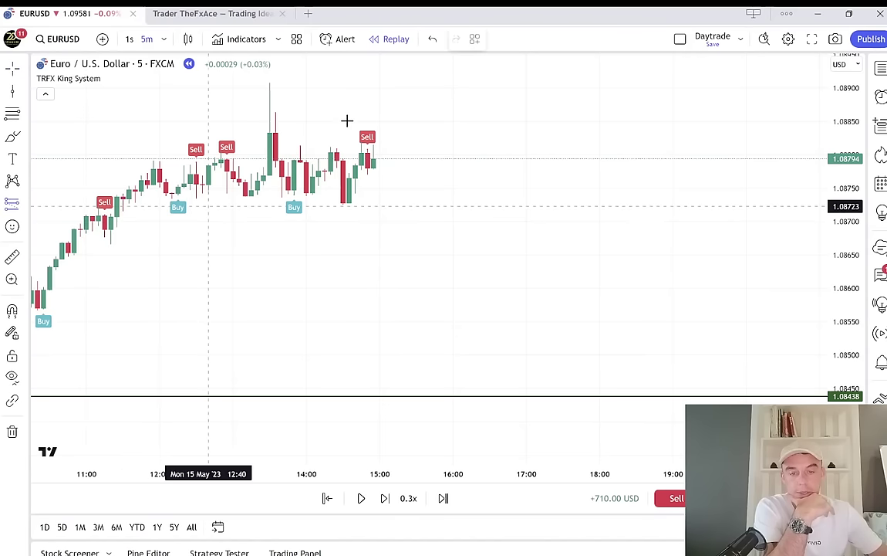
left_click(404, 168)
left_click_drag(406, 212, 417, 291)
left_click_drag(403, 122, 406, 71)
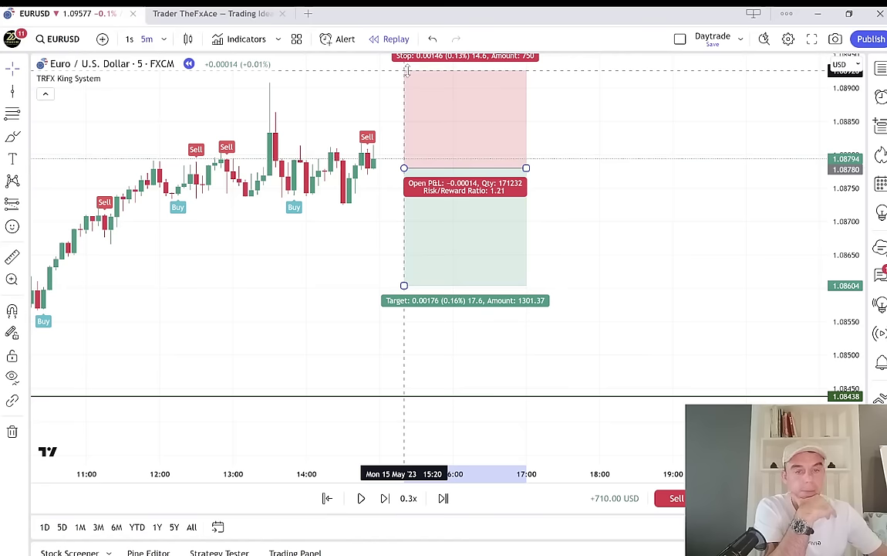
left_click_drag(402, 168, 331, 168)
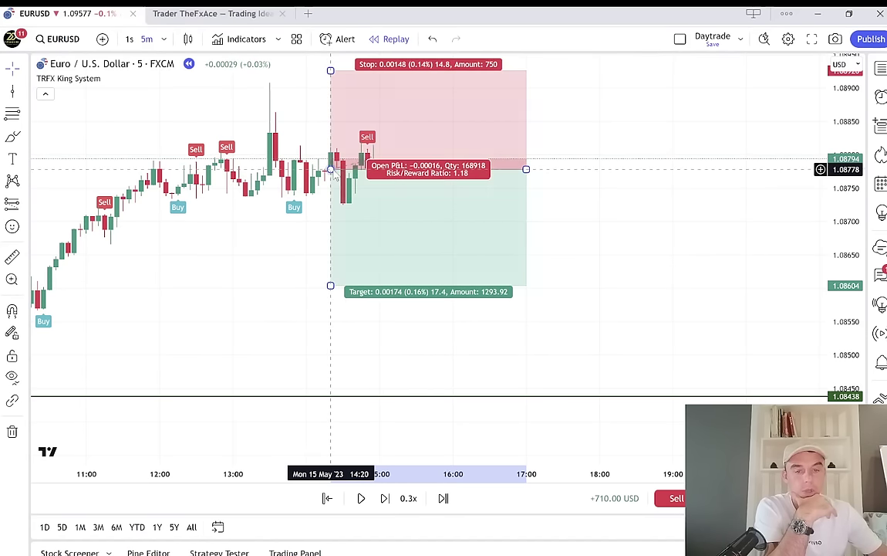
Sell EURUSD at 1.08794 in two orders of 1000000.
left_click(646, 247)
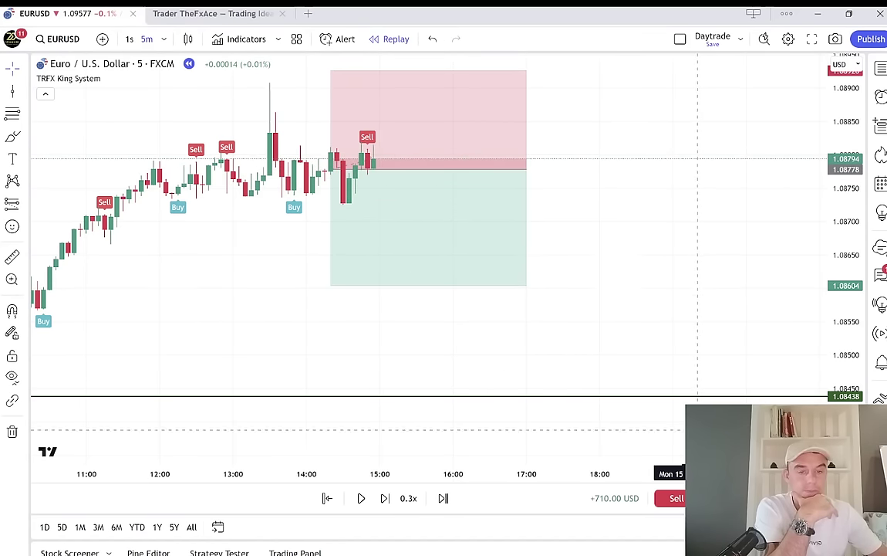
left_click(677, 500)
left_click(677, 500)
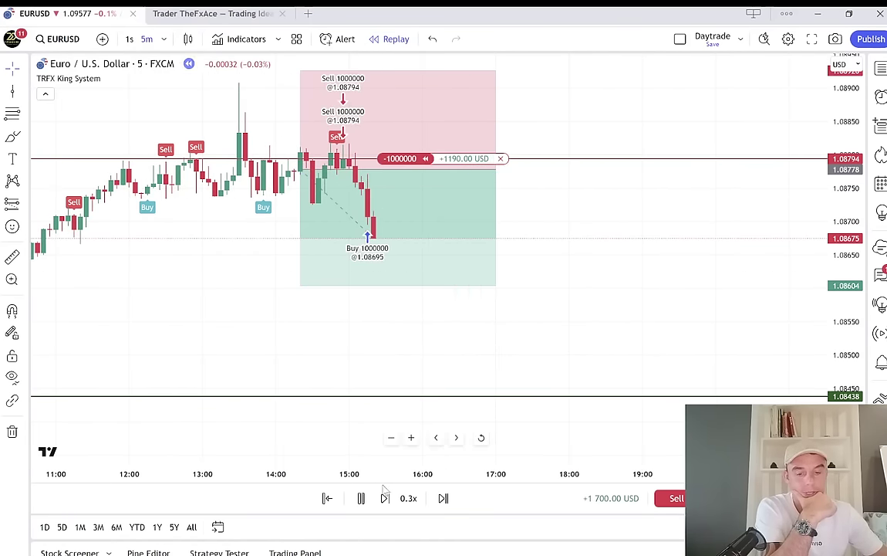
Tighten the short position's stop to 1.08779 near its entry, and remove the drawing after replaying more bars.
left_click(361, 500)
mouse_move(494, 77)
left_click_drag(300, 70, 300, 168)
left_click(469, 236)
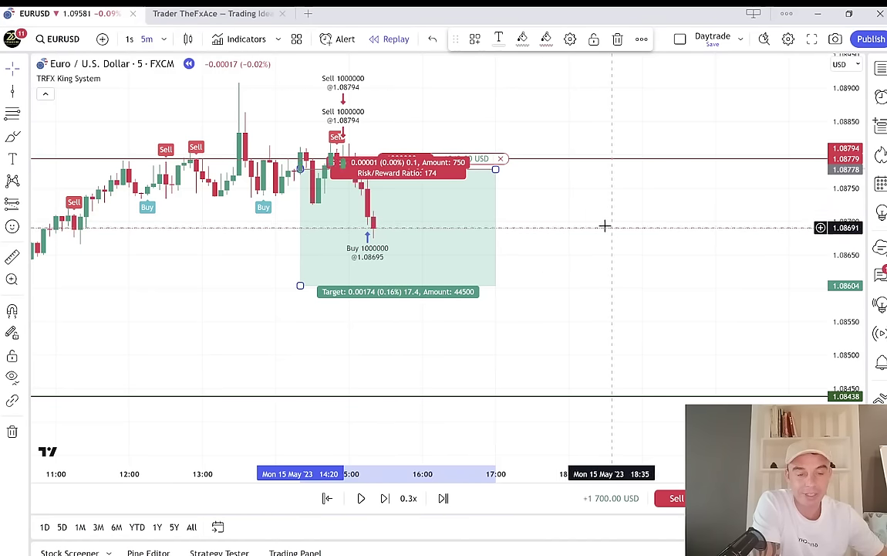
scroll(602, 234, "down", 2)
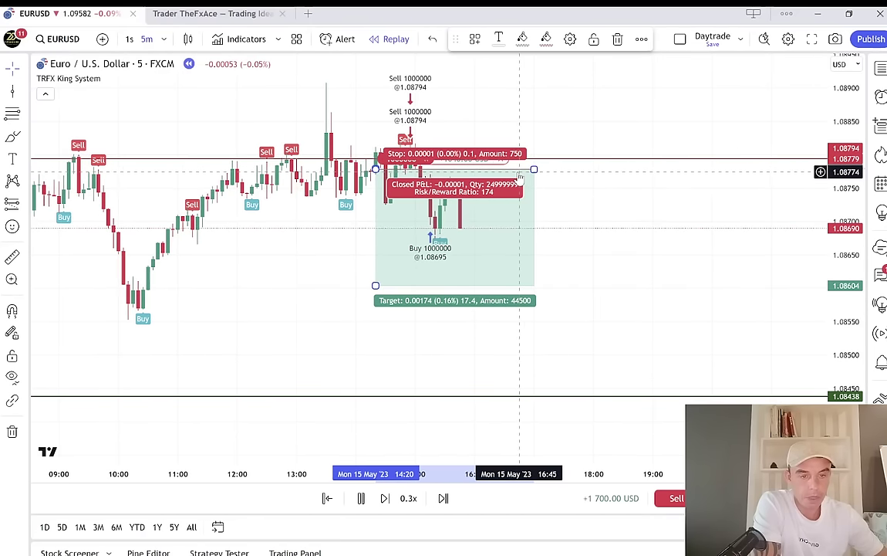
left_click(618, 39)
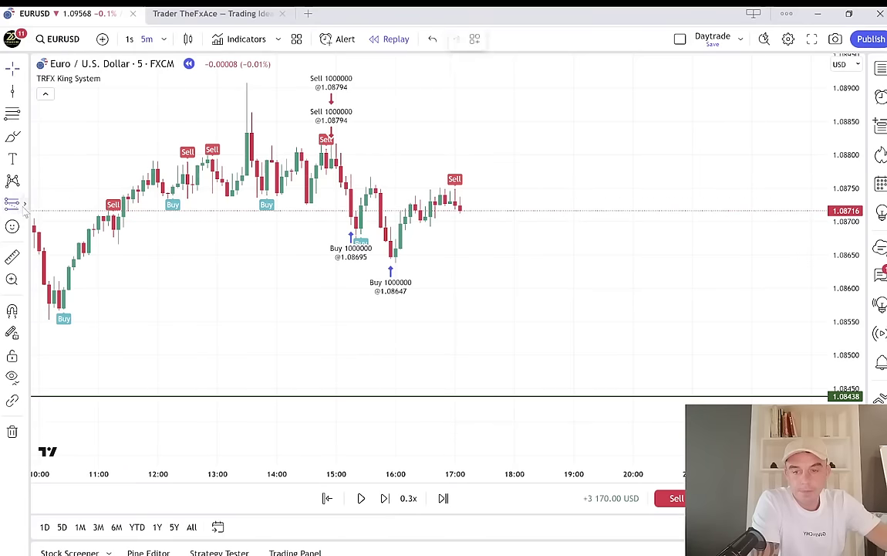
Draw a short position starting at 17:10 with entry at 1.08725, target at 1.08578 and a stop of 10.3 pips.
left_click(26, 207)
left_click(62, 235)
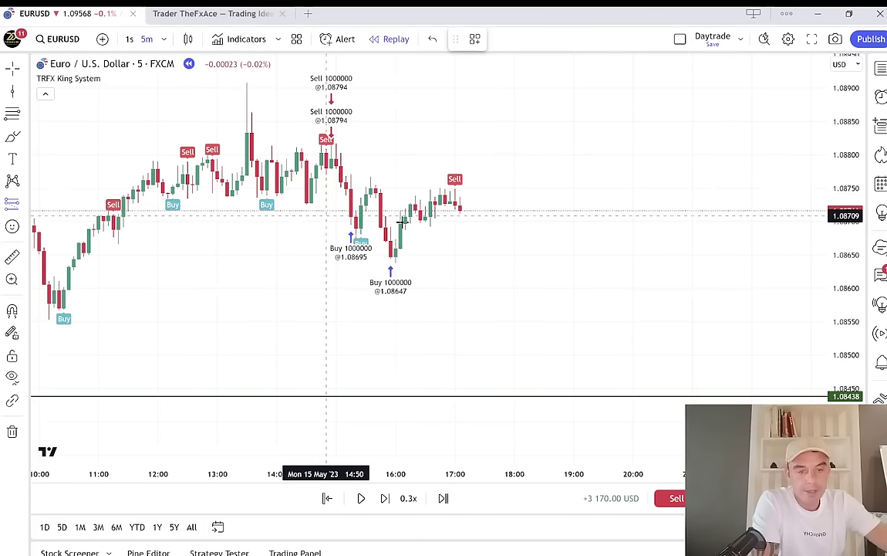
left_click(464, 204)
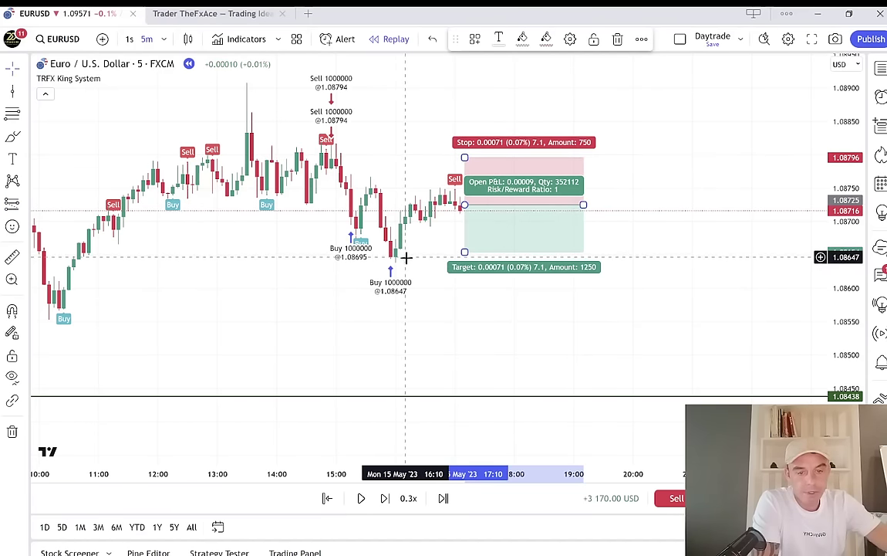
left_click_drag(464, 252, 465, 302)
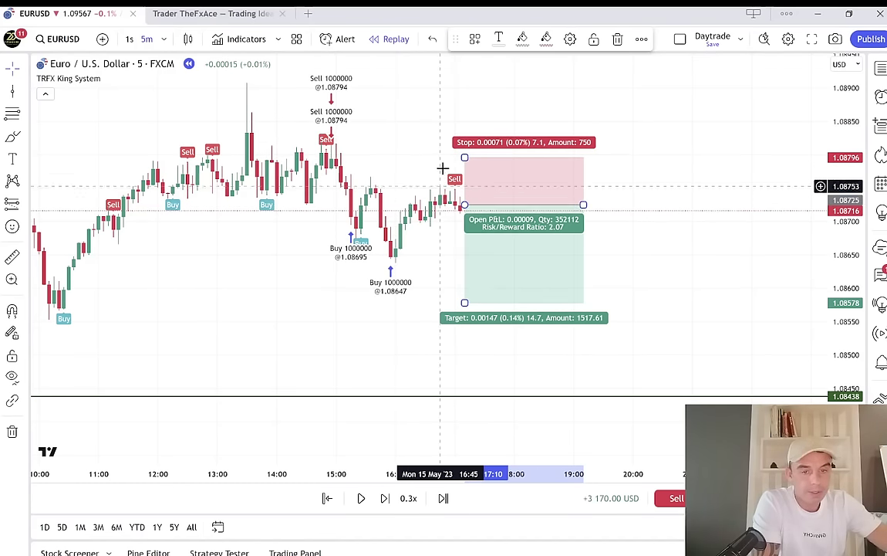
left_click_drag(465, 158, 465, 136)
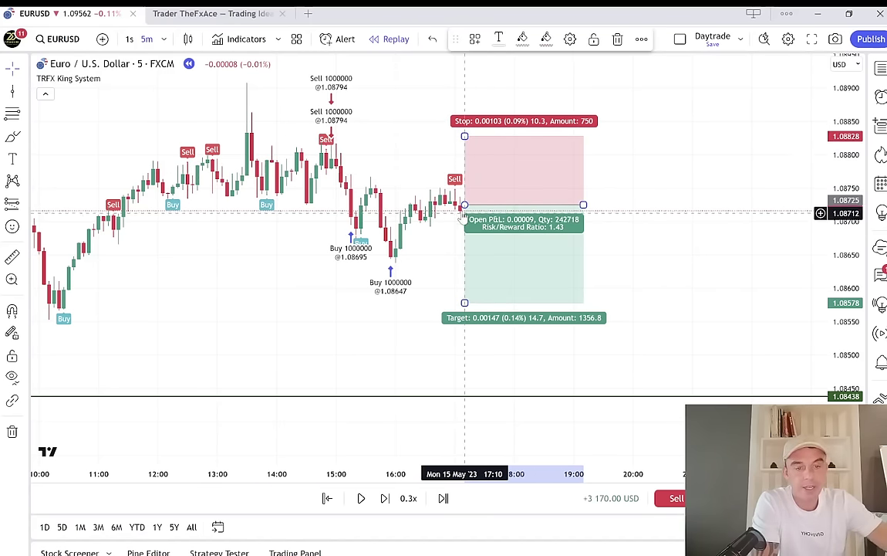
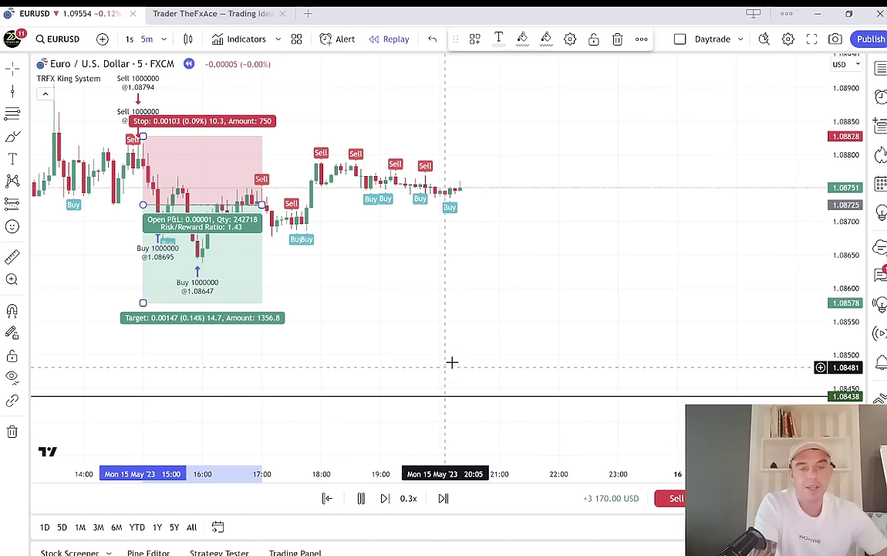
Pause the replay at about 20:25 and remove the short position drawing.
left_click(359, 500)
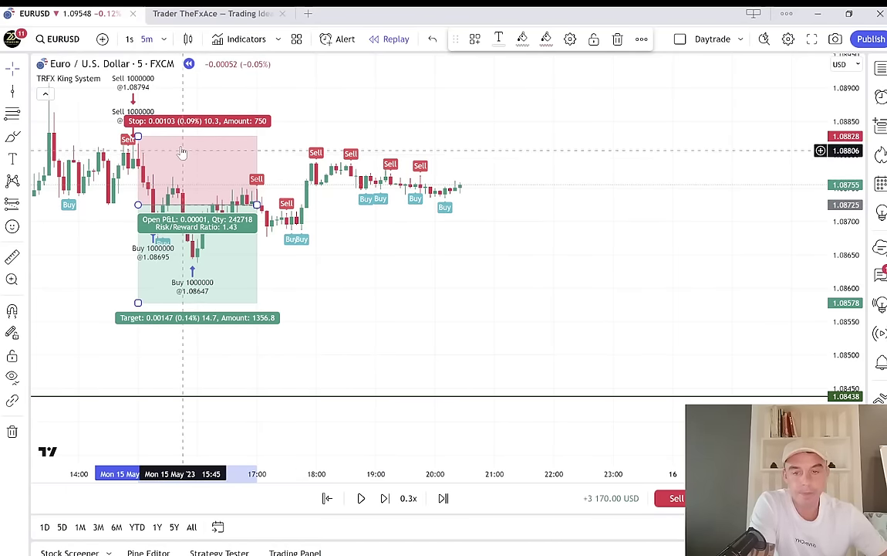
left_click(617, 39)
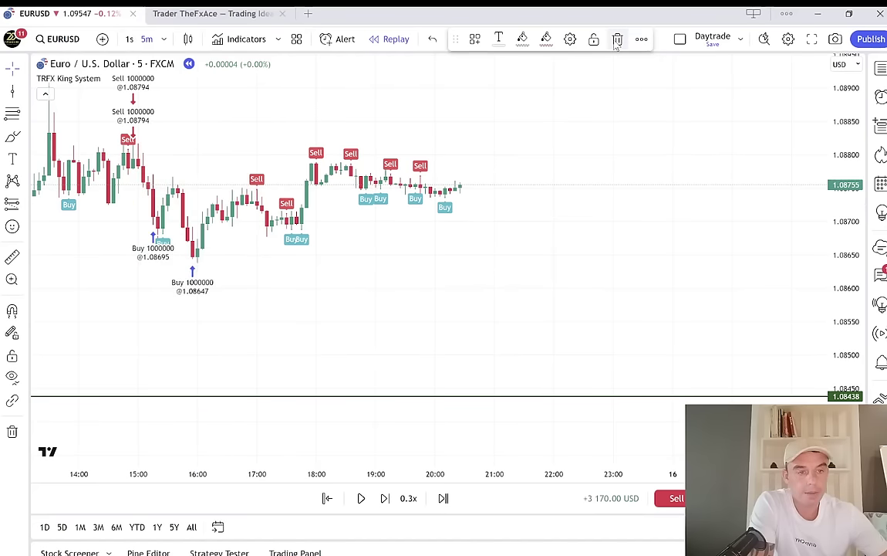
Place a vertical line at 06:00 on Tuesday 16 May 2023, in the empty area ahead of the candles.
scroll(561, 317, "right", 10)
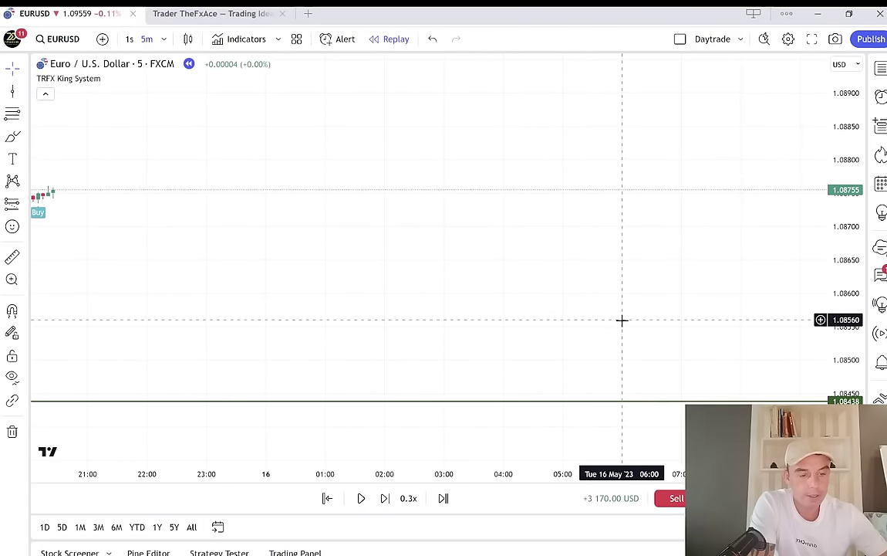
left_click(10, 92)
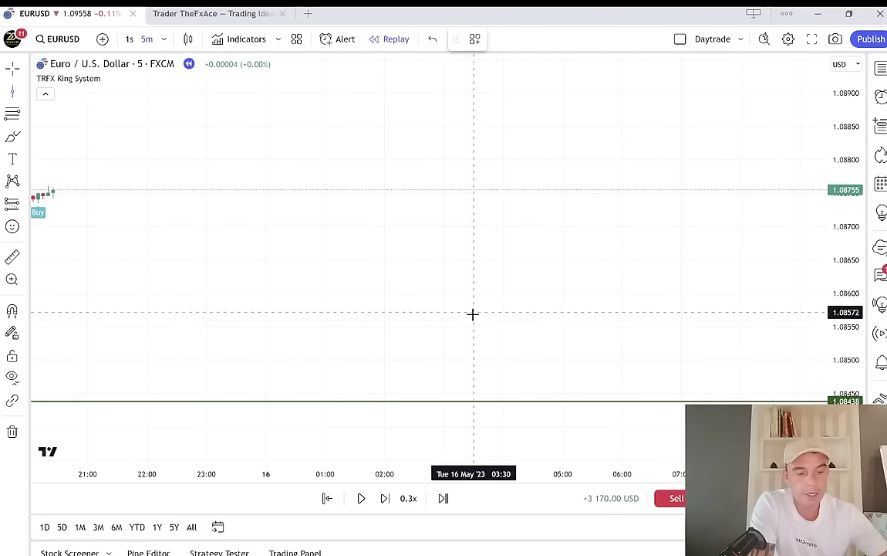
left_click(621, 345)
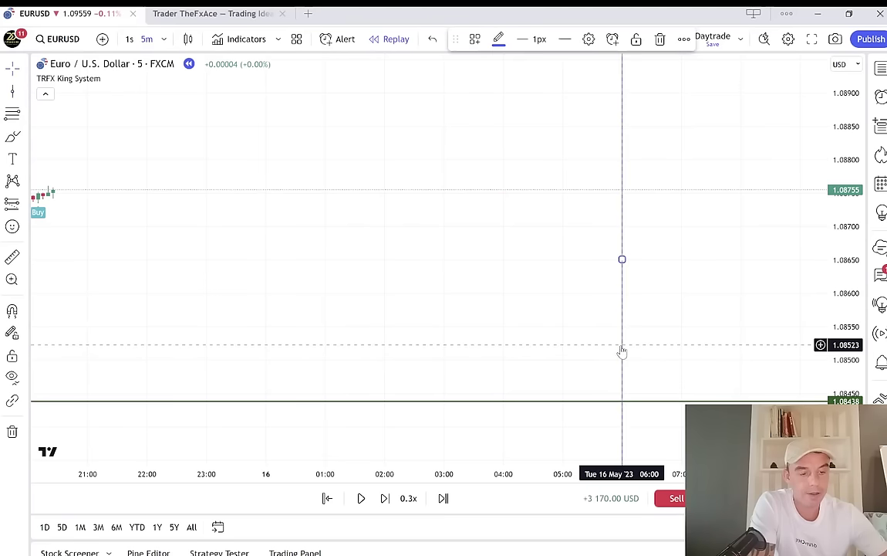
scroll(673, 321, "right", 1)
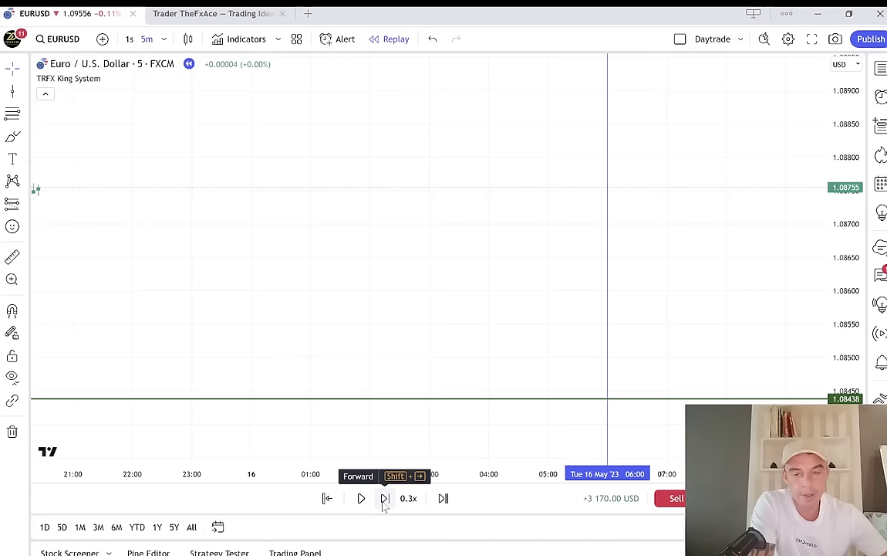
Advance the 5-minute replay bar by bar until the candles just pass the vertical line at 06:00 on 16 May.
left_click(384, 499)
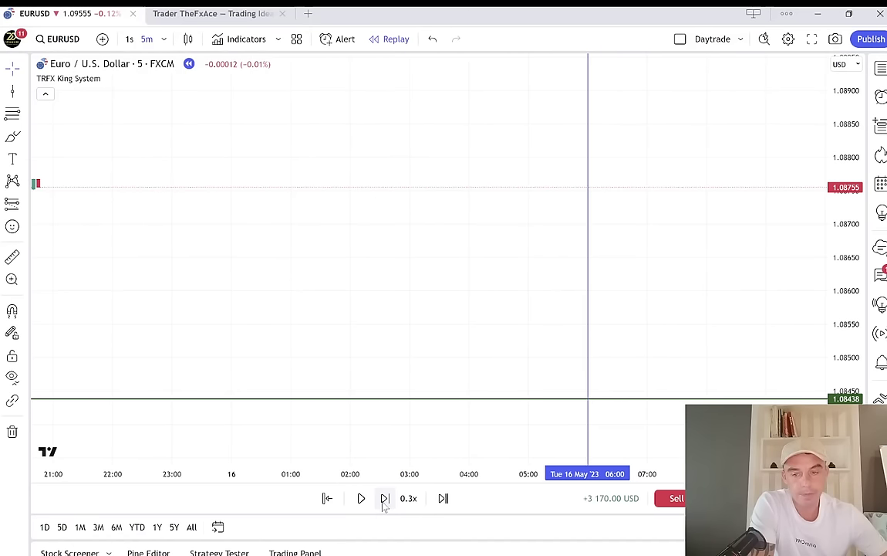
left_click(385, 499)
left_click(384, 499)
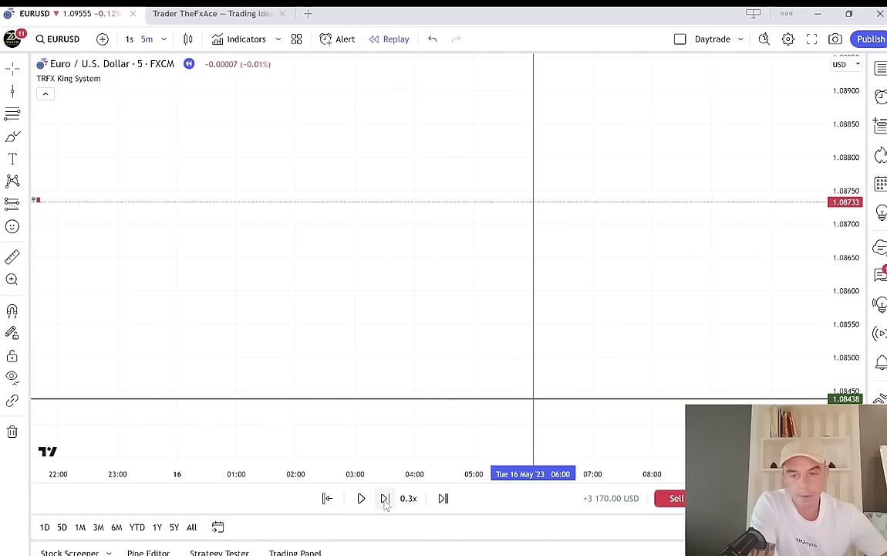
left_click_drag(234, 341, 396, 309)
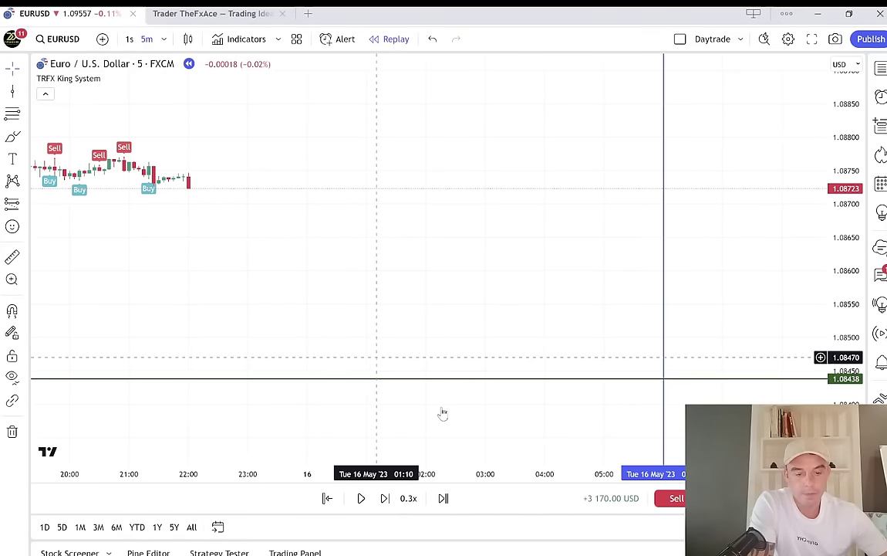
left_click(390, 503)
left_click(390, 503)
left_click(391, 503)
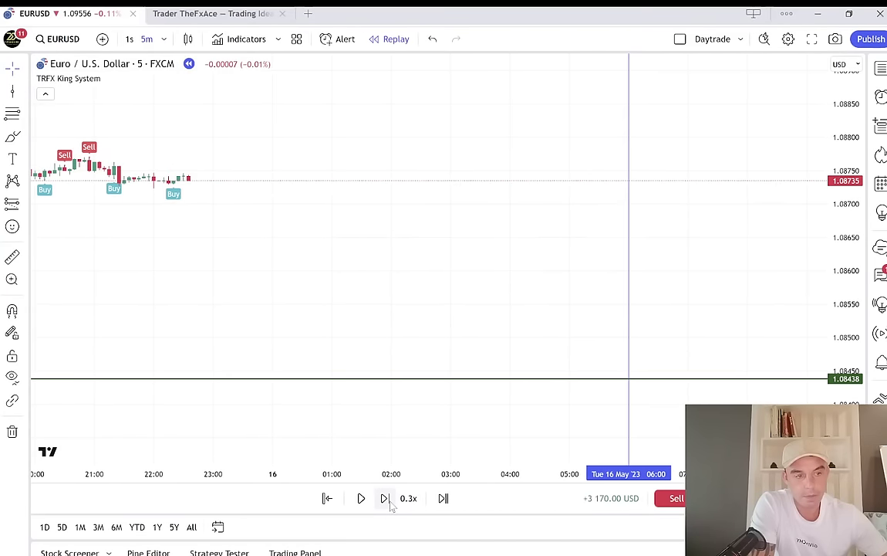
left_click(391, 503)
left_click(384, 499)
left_click(384, 498)
left_click(385, 499)
left_click(385, 498)
left_click(384, 498)
left_click(385, 499)
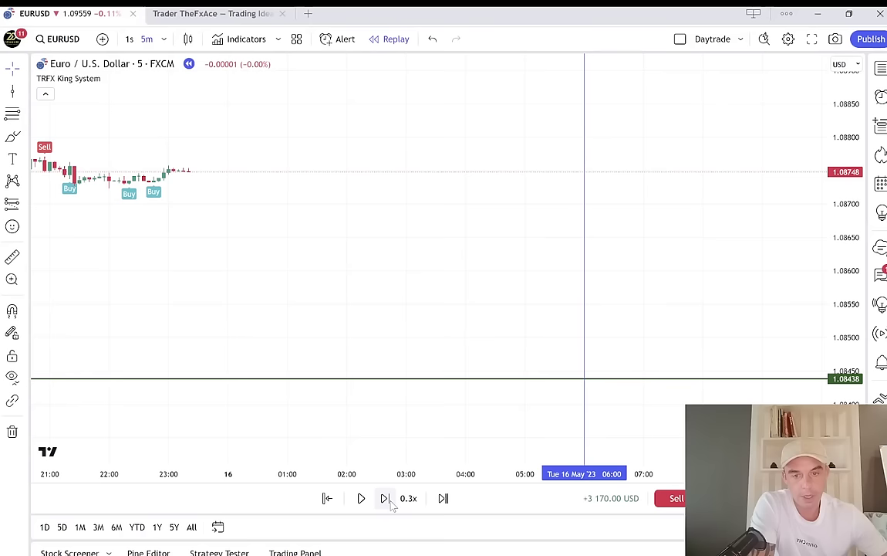
left_click(385, 499)
left_click(384, 499)
left_click(385, 498)
left_click(385, 498)
left_click(385, 499)
left_click(385, 499)
left_click(385, 499)
left_click(385, 499)
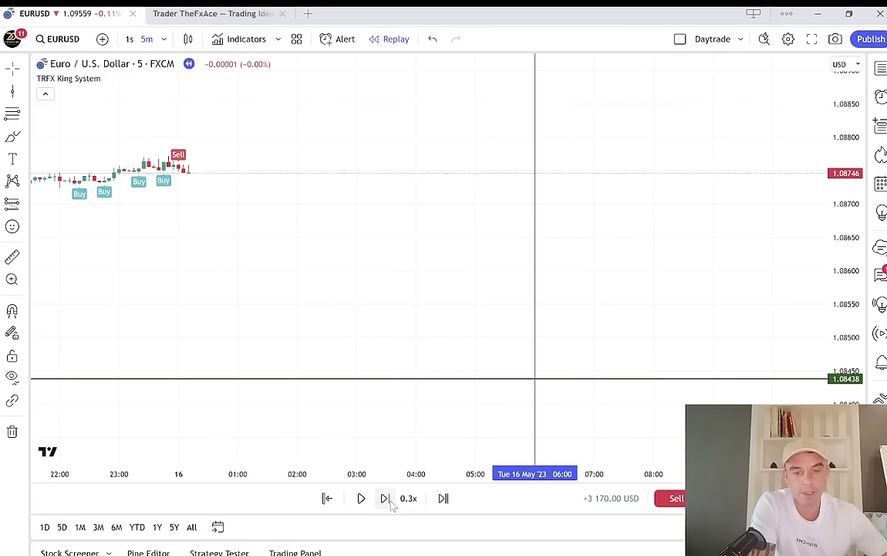
left_click(385, 498)
left_click(385, 499)
left_click(386, 499)
left_click(385, 498)
left_click(385, 498)
left_click(385, 498)
left_click(385, 499)
left_click(385, 498)
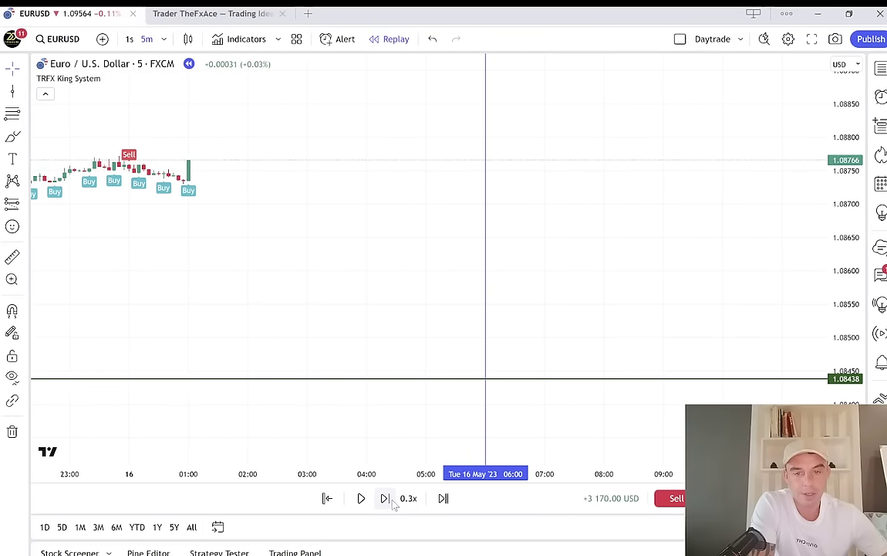
left_click(385, 499)
left_click(385, 499)
left_click(392, 500)
left_click(392, 499)
left_click(392, 500)
left_click(392, 500)
left_click(392, 500)
left_click(392, 499)
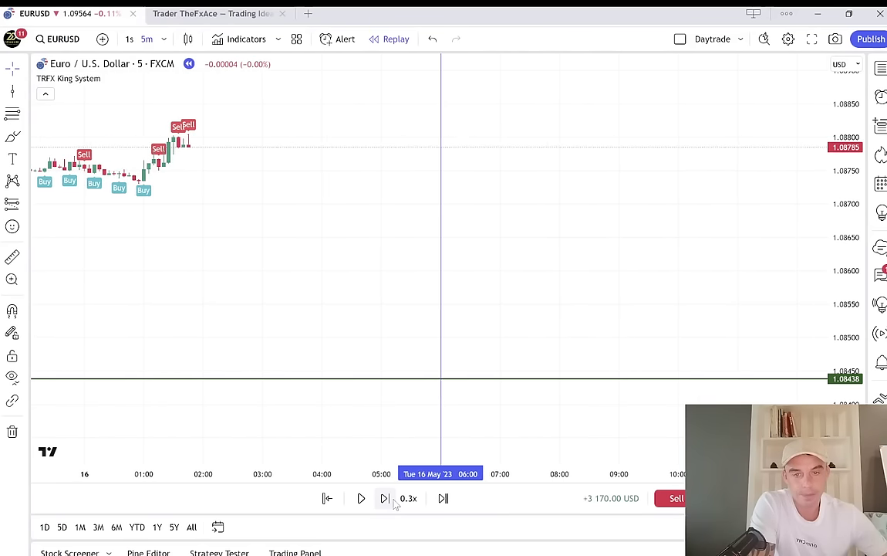
left_click(392, 500)
left_click(392, 499)
left_click(392, 499)
left_click(392, 499)
left_click(392, 499)
left_click(392, 500)
left_click(392, 499)
left_click(392, 500)
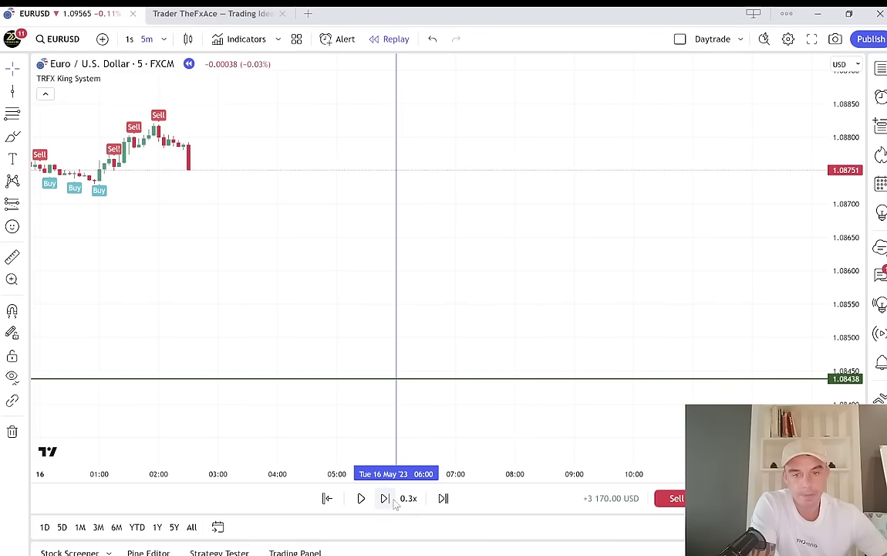
left_click(392, 499)
left_click(392, 499)
left_click(393, 500)
left_click(392, 500)
left_click(392, 500)
left_click(393, 500)
left_click(393, 501)
left_click(393, 500)
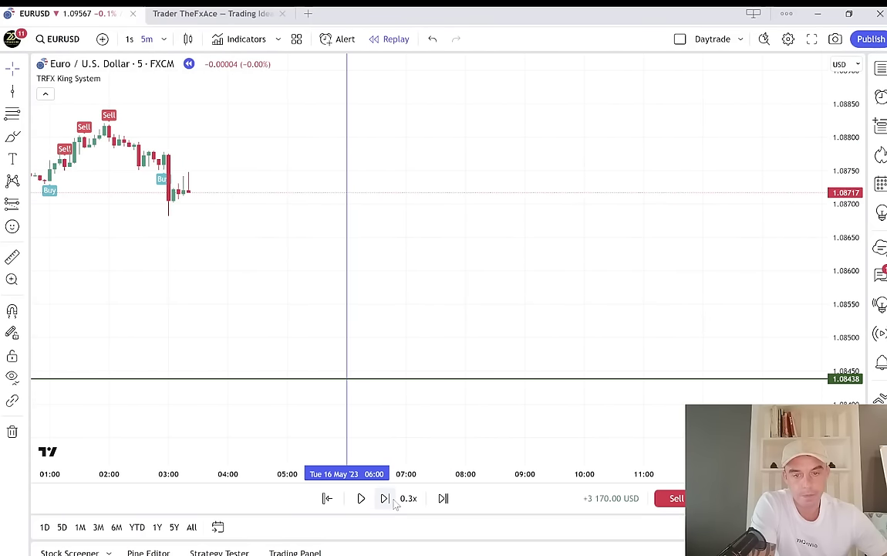
left_click(393, 500)
left_click(393, 500)
left_click(385, 497)
left_click(384, 498)
left_click(384, 498)
left_click(385, 498)
left_click(385, 498)
left_click(384, 498)
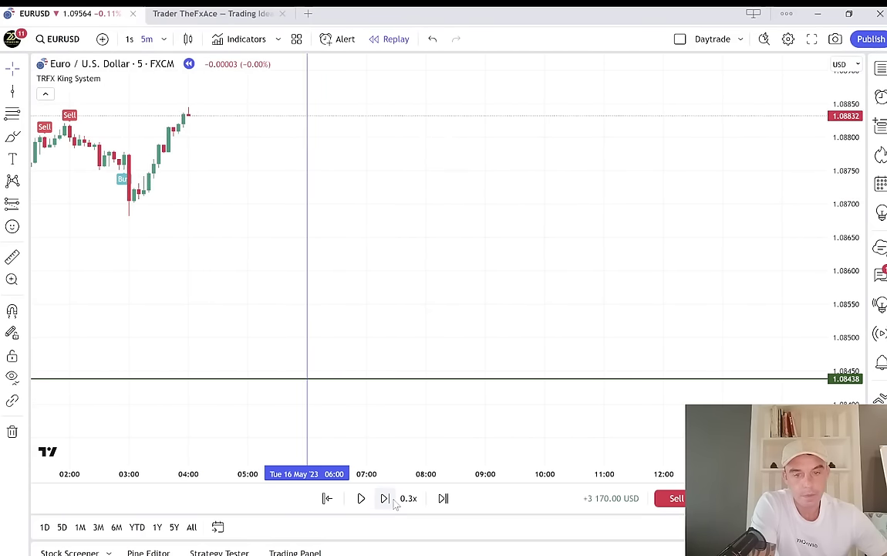
left_click(384, 498)
left_click(384, 497)
left_click(386, 498)
left_click(385, 499)
left_click(386, 498)
left_click(386, 498)
left_click(386, 498)
left_click(386, 499)
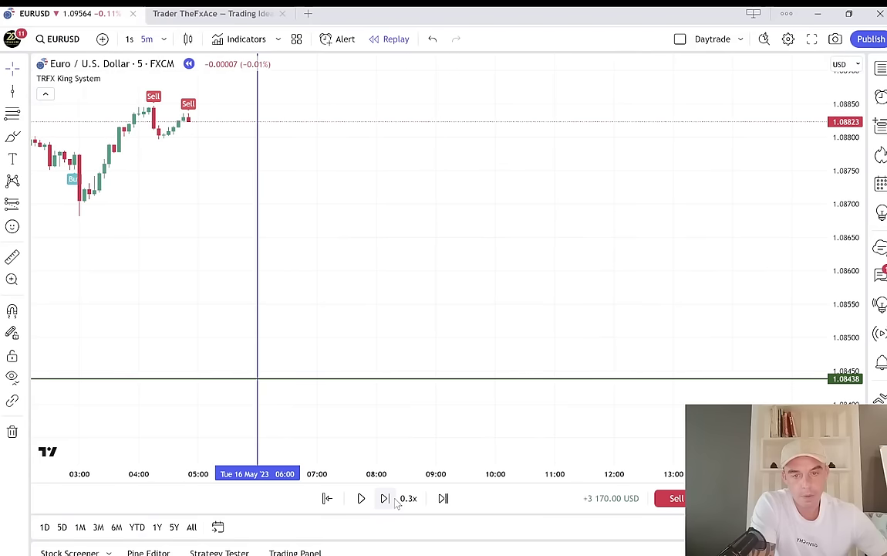
left_click(386, 499)
left_click(386, 499)
left_click(395, 500)
left_click(395, 500)
left_click(393, 503)
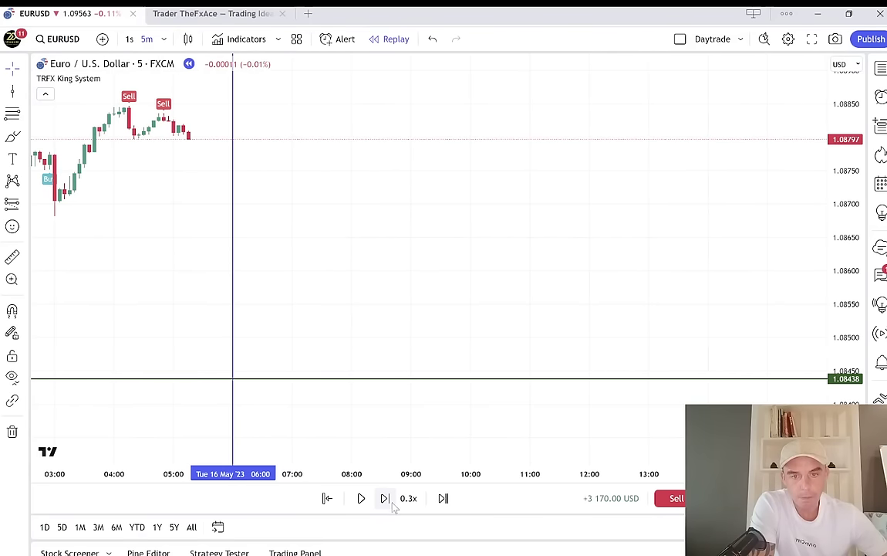
left_click(393, 503)
left_click(394, 503)
left_click(393, 503)
left_click(394, 503)
left_click(393, 503)
left_click(394, 504)
left_click(394, 503)
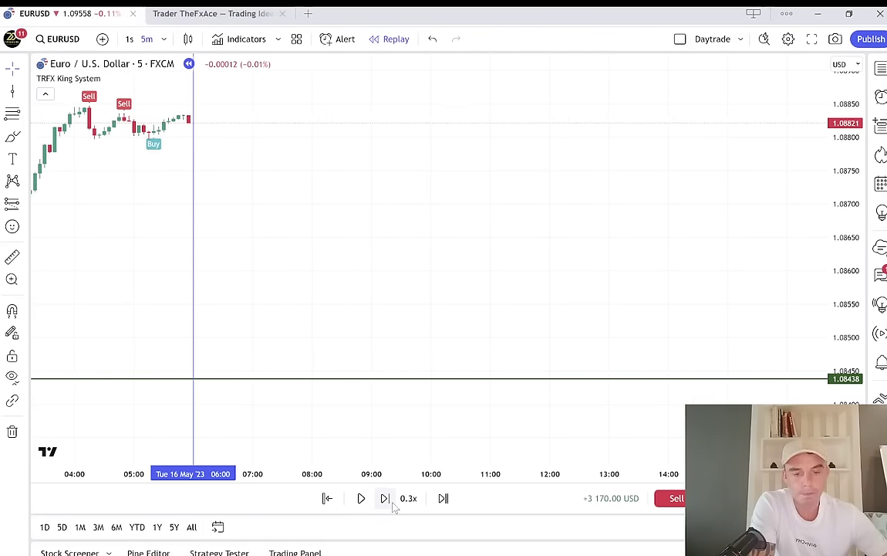
left_click(390, 504)
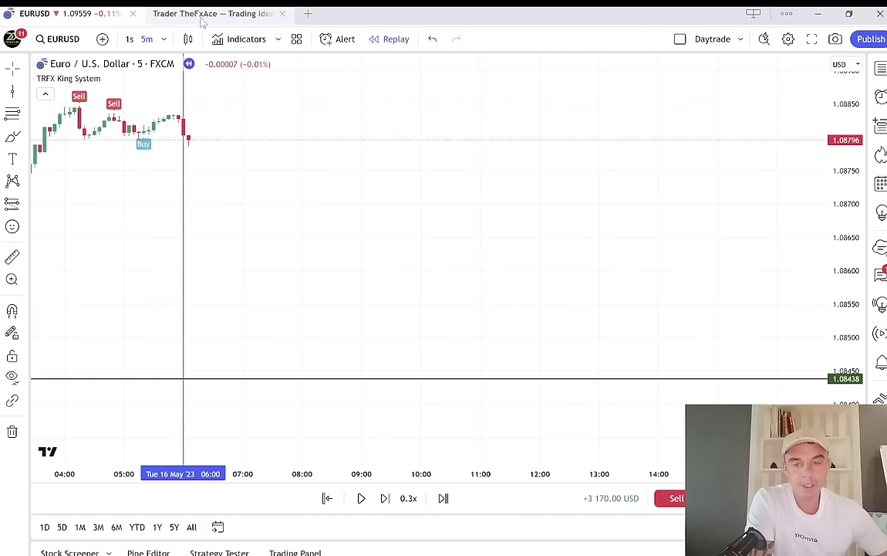
Switch the chart to the 1-day timeframe and examine the latest daily candles around the 1.08438 line.
left_click(148, 39)
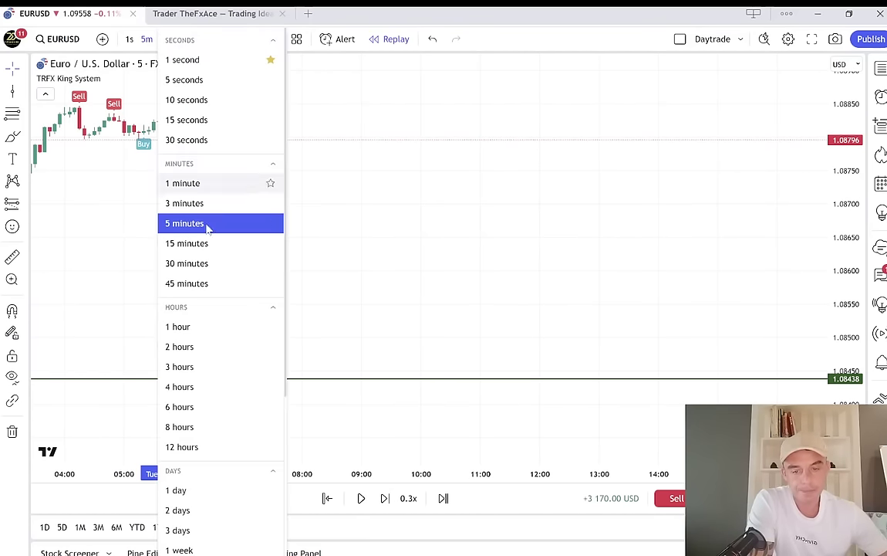
left_click(212, 489)
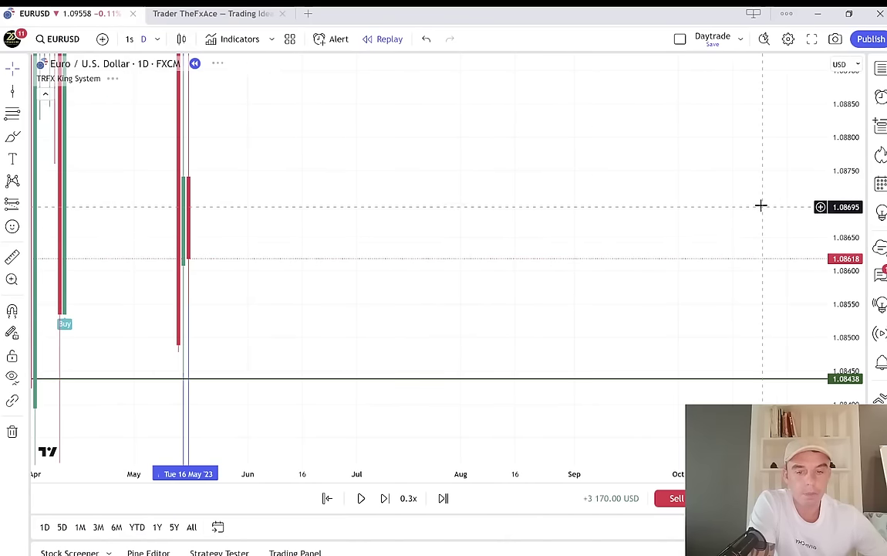
scroll(379, 368, "up", 2)
scroll(379, 369, "up", 2)
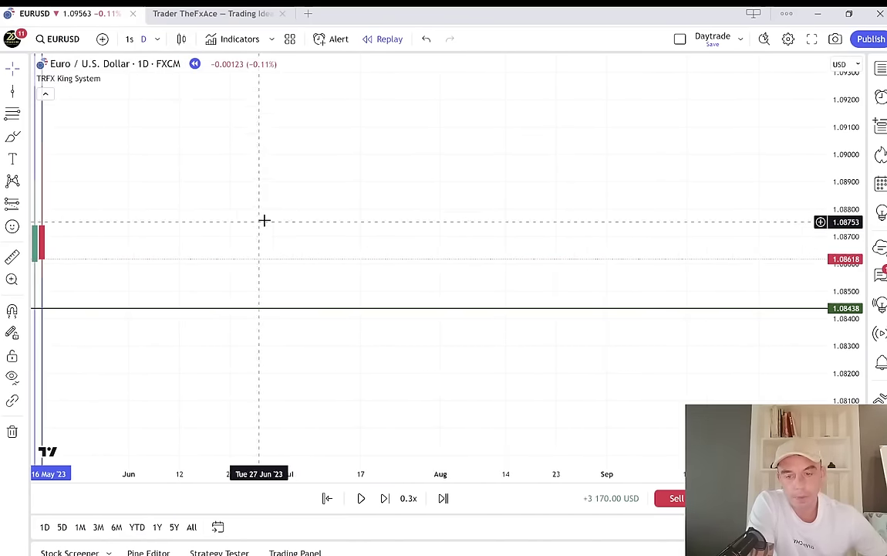
left_click_drag(263, 220, 431, 226)
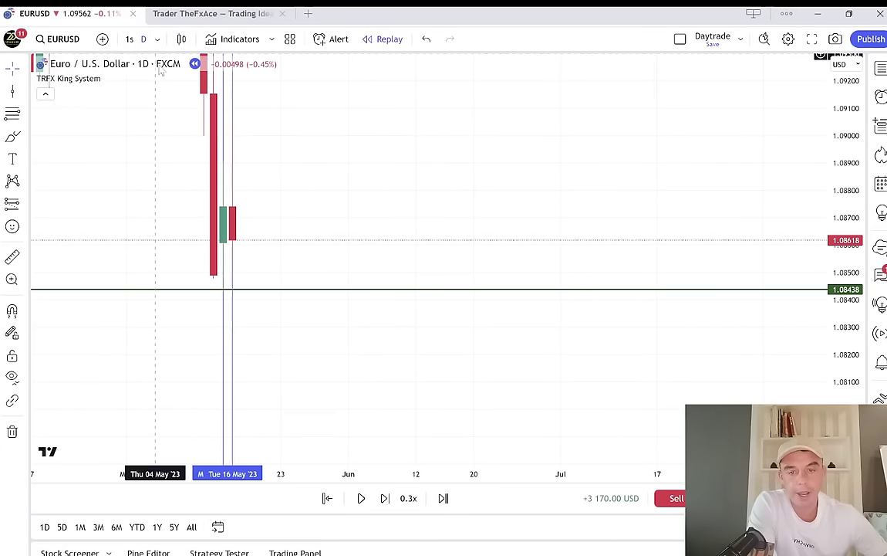
Switch the chart to the 4-hour timeframe and examine the recent candles and signals above the 1.08438 line.
left_click(158, 40)
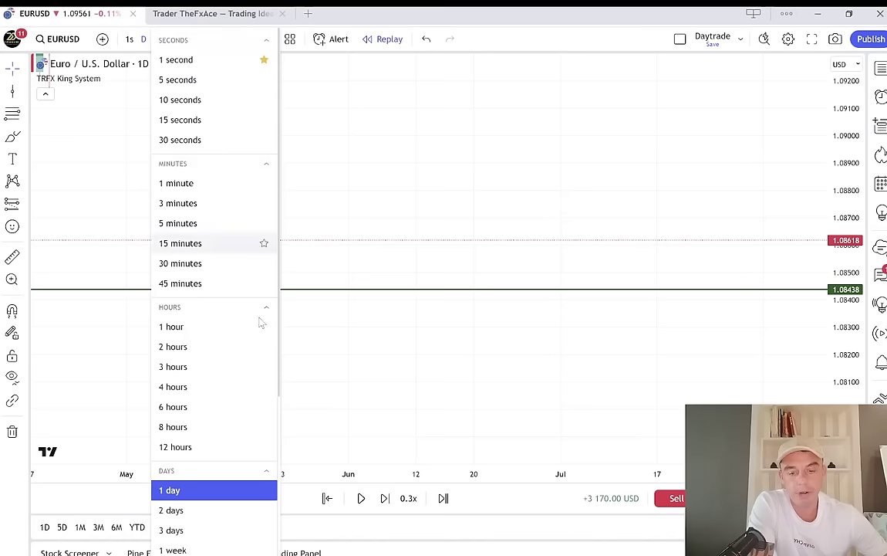
left_click(179, 385)
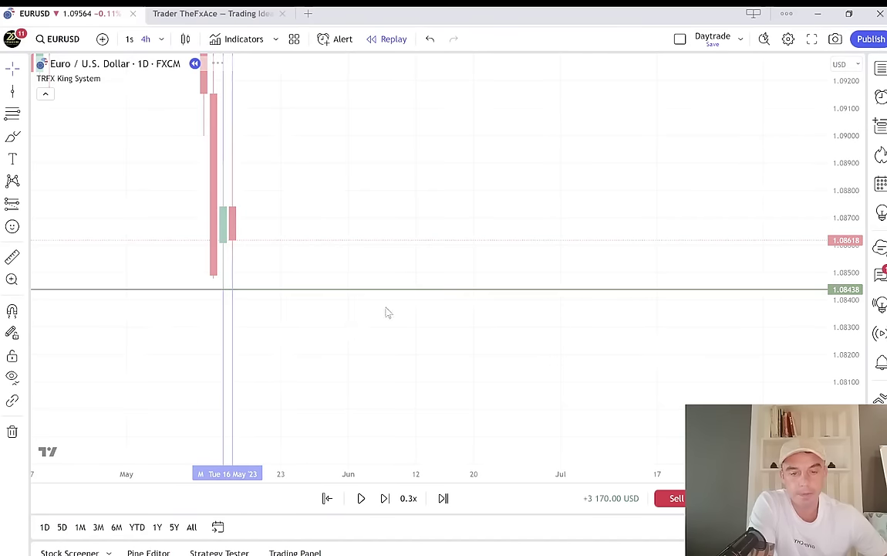
left_click_drag(845, 164, 845, 193)
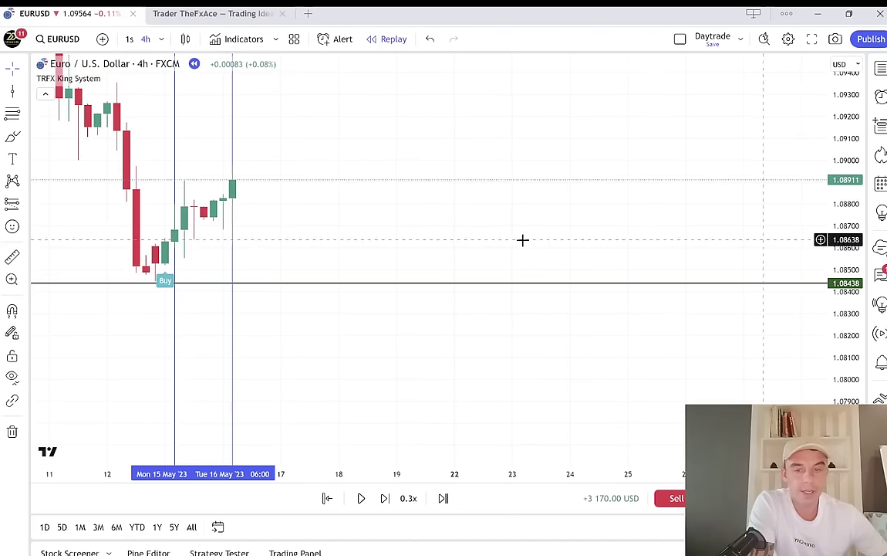
scroll(644, 157, "left", 5)
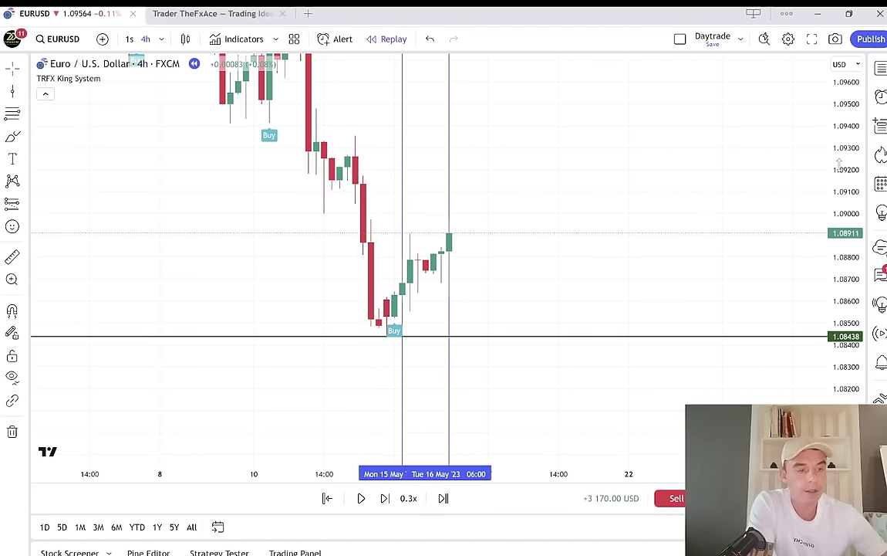
left_click_drag(839, 165, 820, 272)
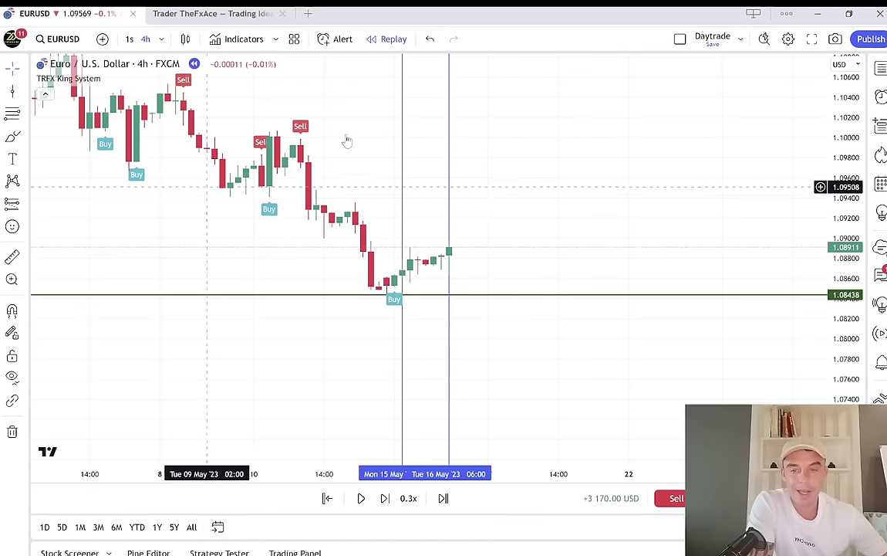
Recheck the 1-day timeframe and return the chart to 5 minutes, with empty space ahead of the latest candle.
left_click(160, 40)
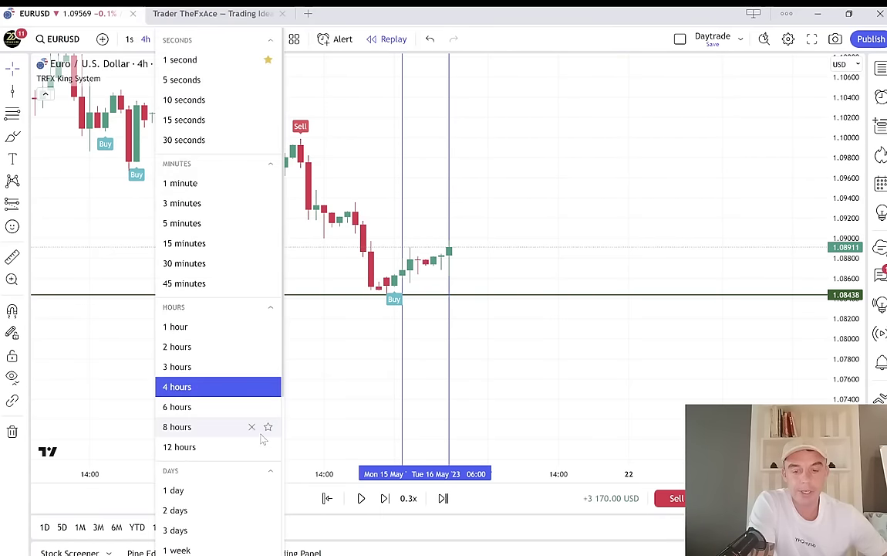
left_click(210, 489)
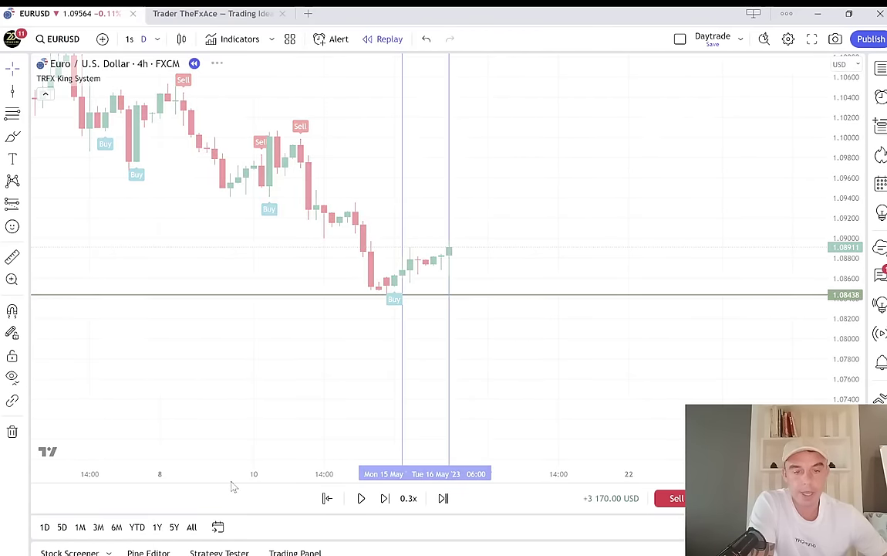
left_click(159, 40)
left_click(232, 223)
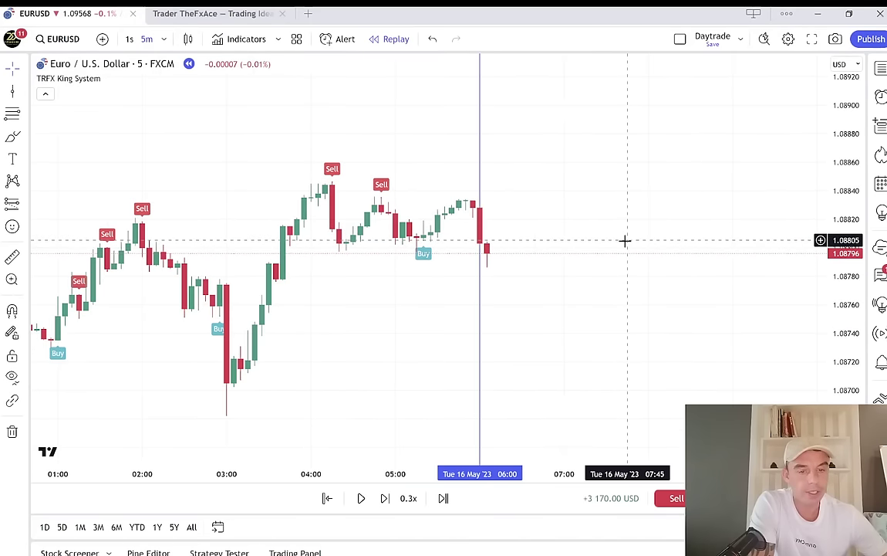
left_click_drag(625, 266, 465, 210)
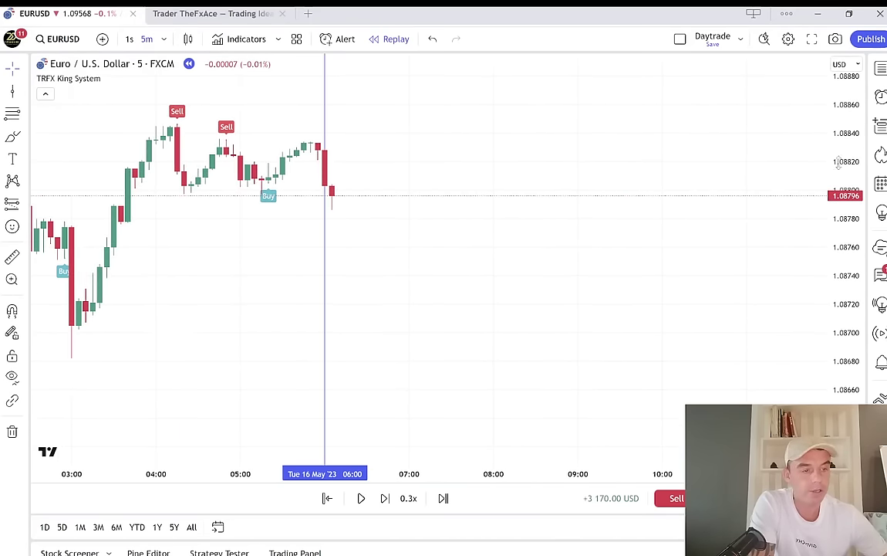
left_click_drag(839, 162, 855, 258)
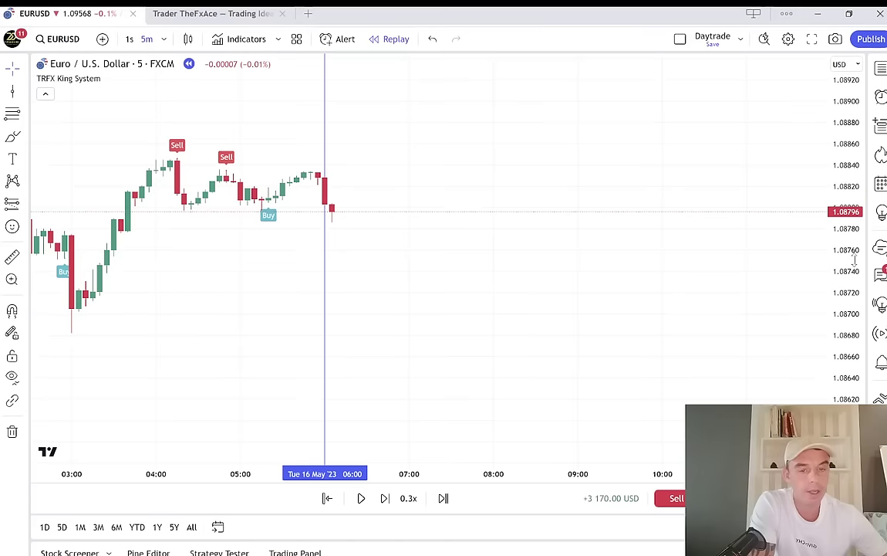
Advance the replay bar by bar from just after 06:00, let it play on, and pause at about 09:00 on 16 May.
left_click(384, 498)
left_click(384, 498)
left_click(384, 499)
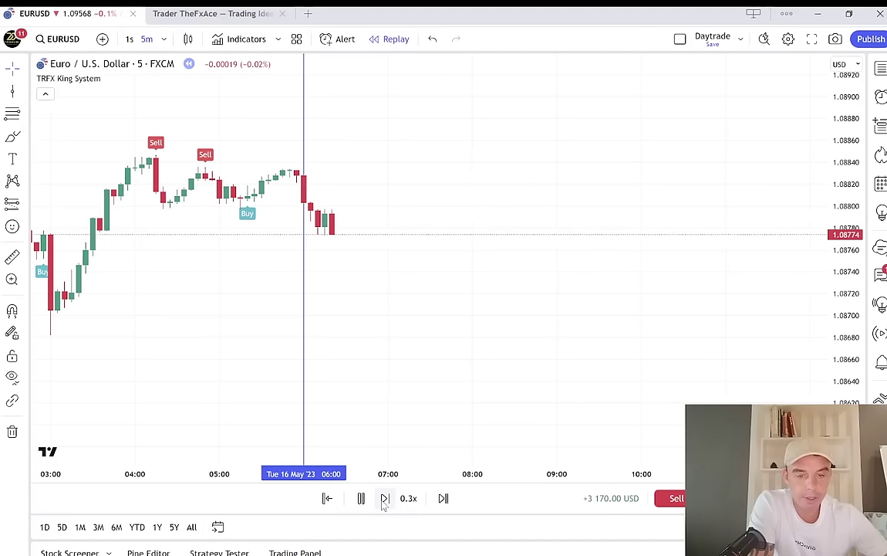
left_click(384, 498)
left_click(382, 500)
left_click(383, 500)
left_click(383, 500)
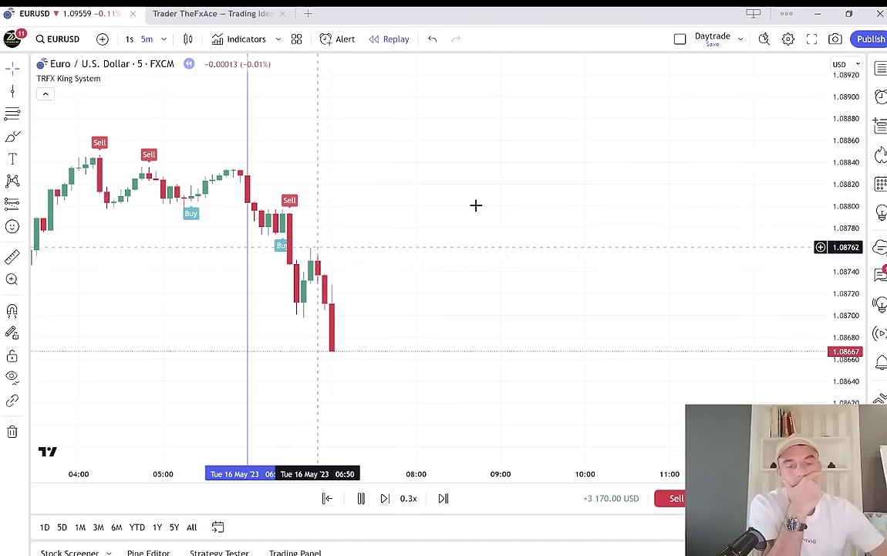
scroll(665, 158, "down", 3)
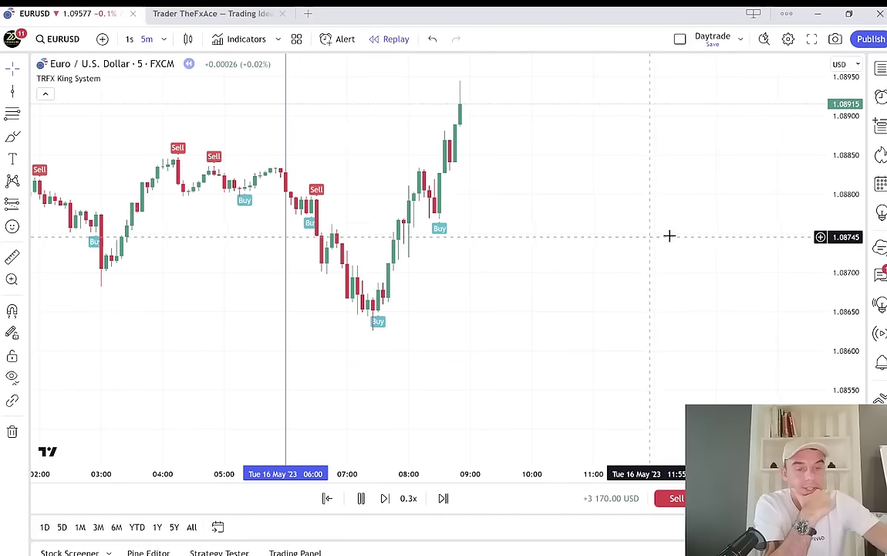
left_click(360, 499)
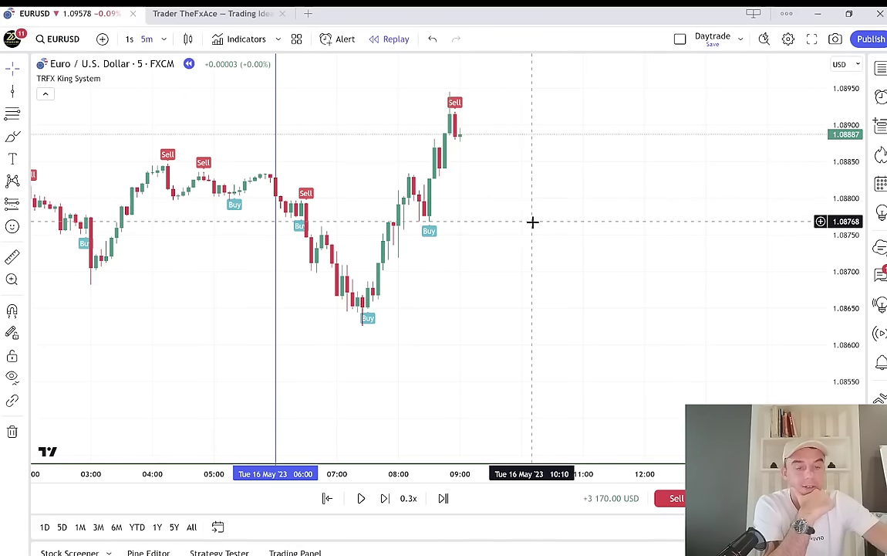
Draw a short position with entry at 1.08885, stop at 1.08961 and target at 1.08752 beside the latest sell signal.
left_click(27, 208)
left_click(48, 229)
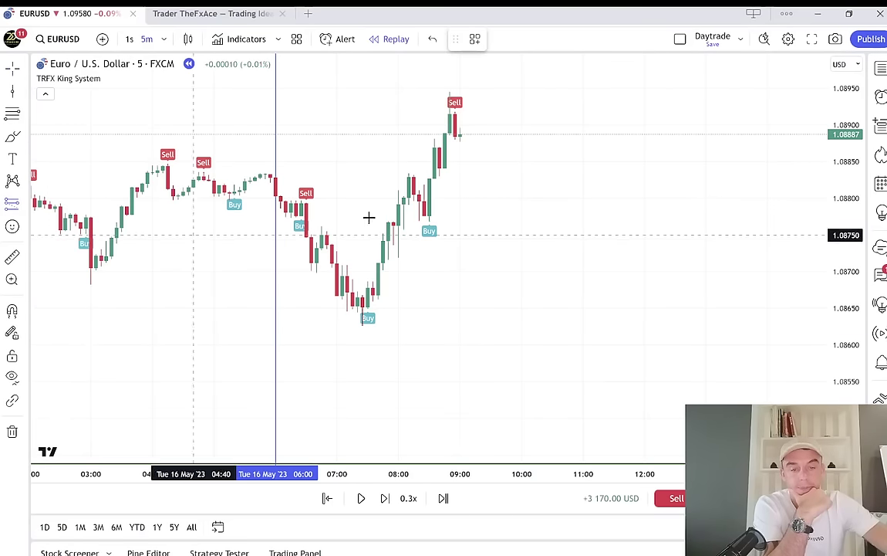
left_click(515, 136)
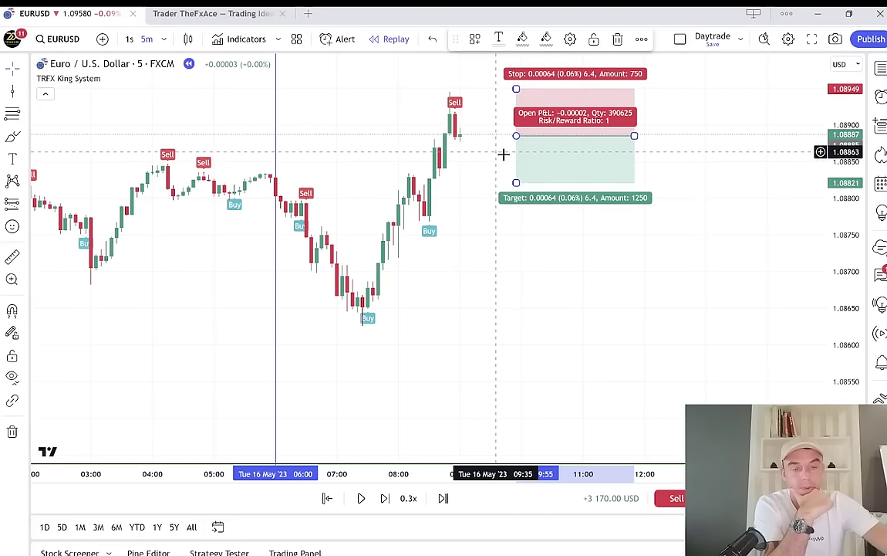
scroll(486, 131, "right", 2)
mouse_move(498, 90)
left_mouse_down()
mouse_move(406, 89)
mouse_move(422, 80)
left_mouse_up()
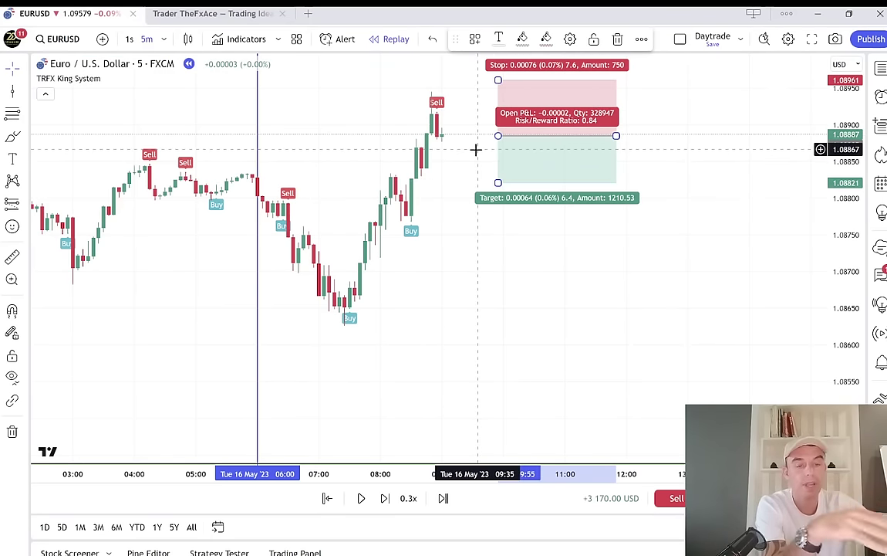
left_click_drag(497, 182, 498, 233)
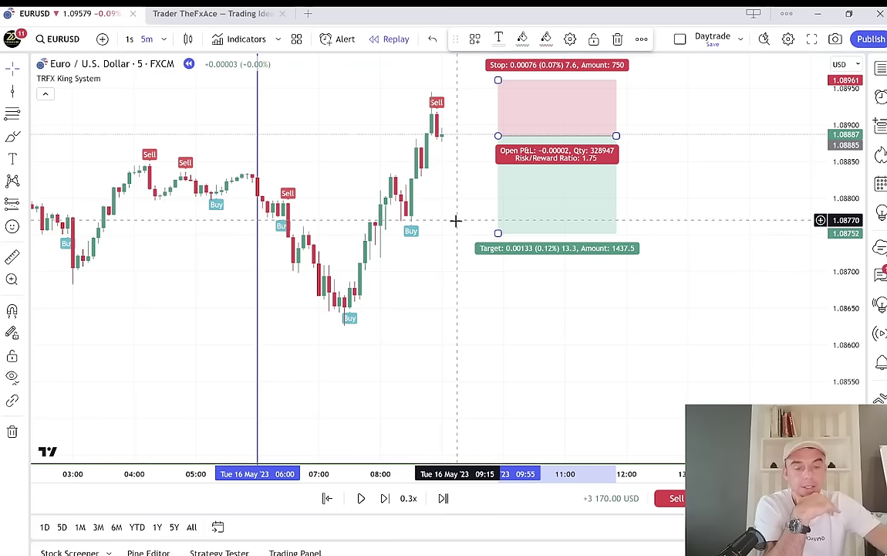
Resume the replay and open a long with two market buy orders of 1000000 each at 1.08945.
left_click(362, 499)
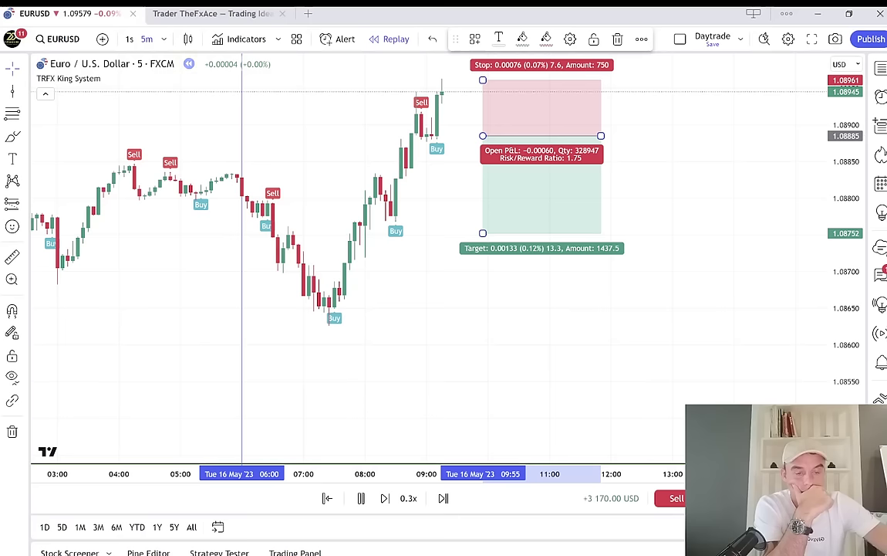
left_click(722, 498)
left_click(721, 498)
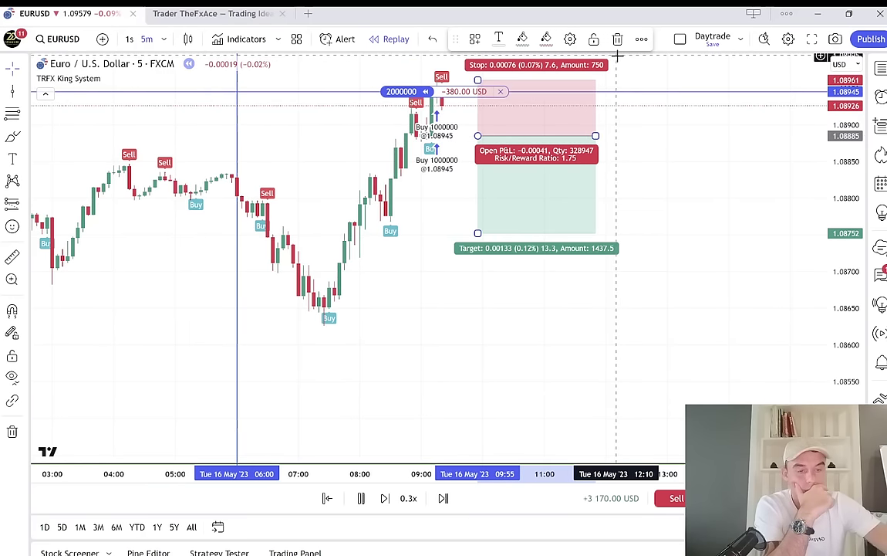
Remove the short position drawing, close the long with two 1000000 market sells at 1.08928, and pause the replay at about 09:50.
left_click(618, 39)
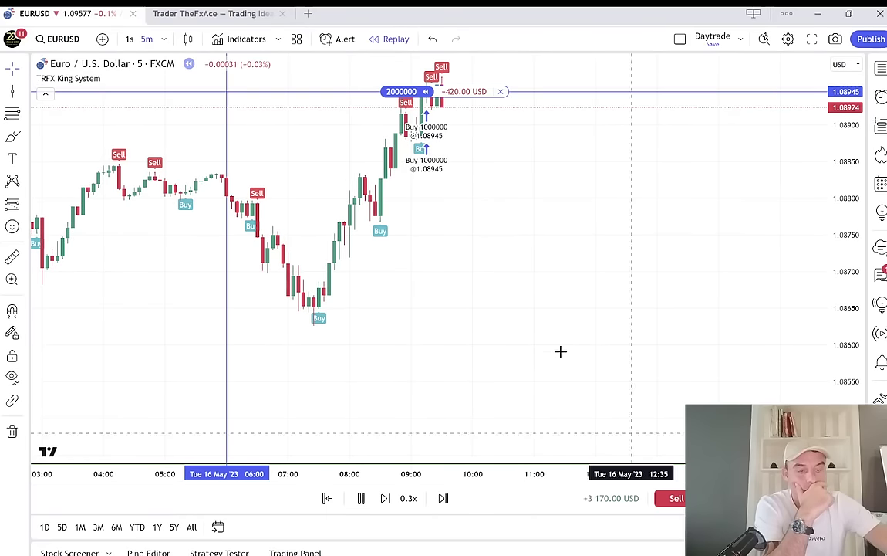
left_click(677, 500)
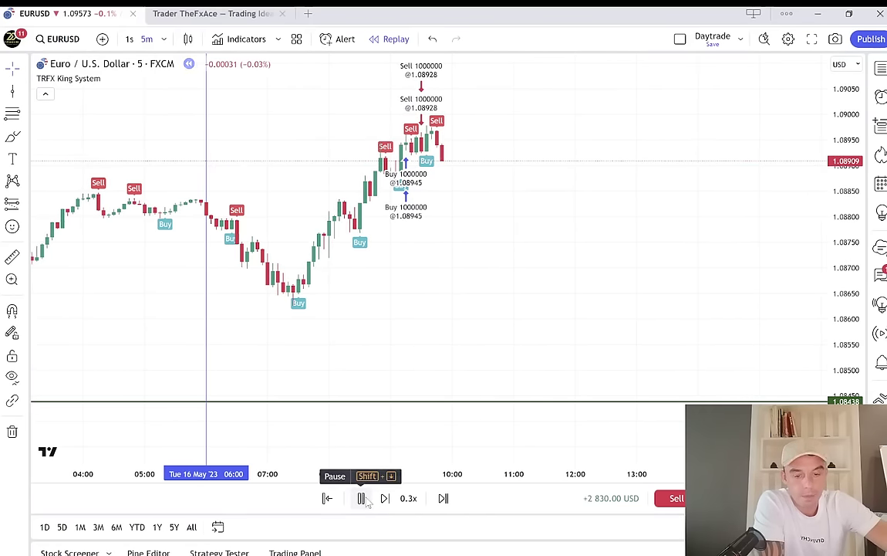
left_click(363, 499)
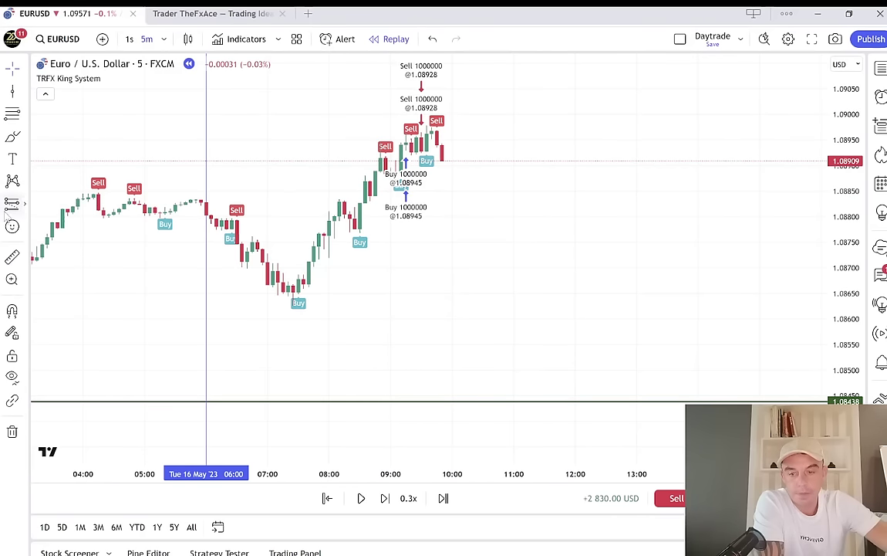
Draw a short position starting at 09:35 with entry at 1.08939, stop at 1.09079 and target at 1.08754.
left_click(486, 144)
left_click_drag(488, 102, 488, 74)
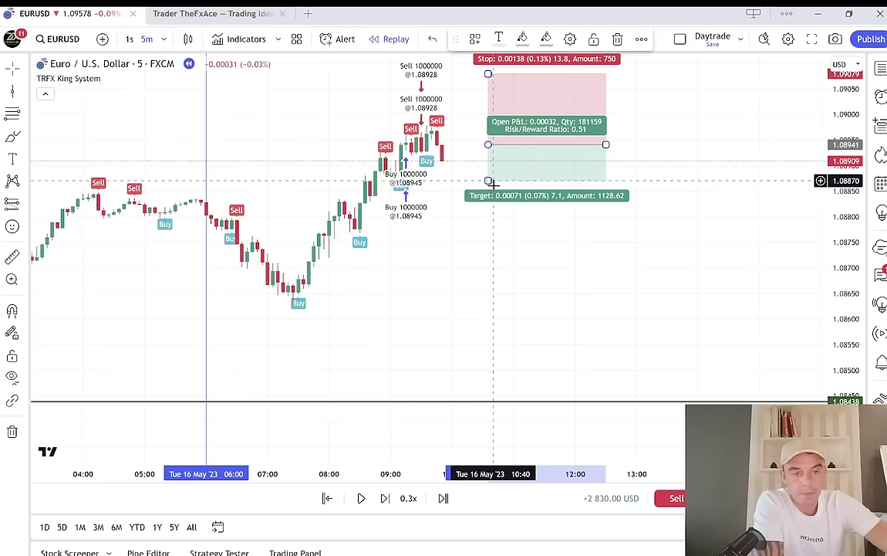
left_click_drag(491, 183, 529, 240)
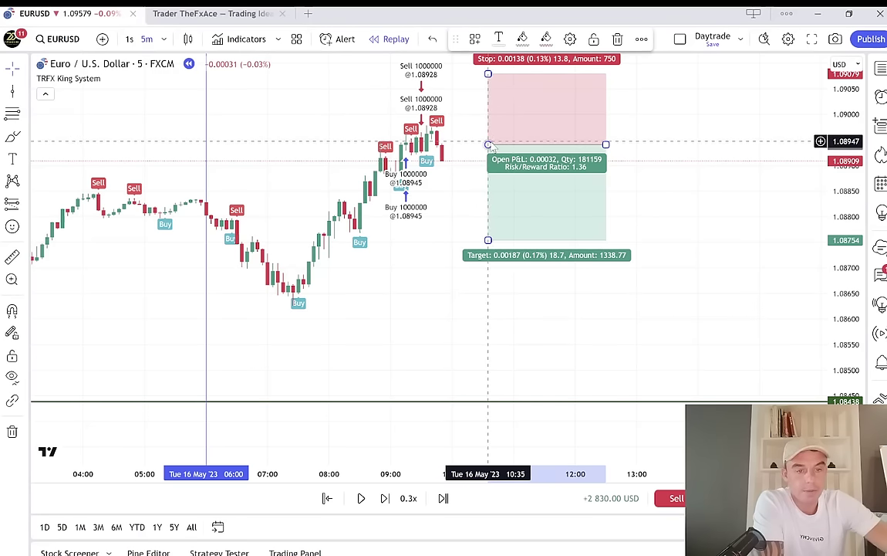
left_click_drag(487, 144, 426, 145)
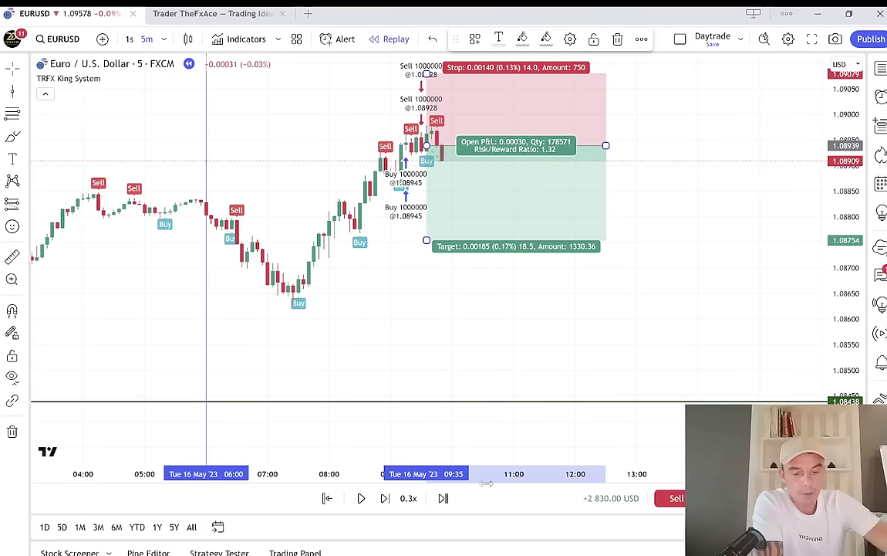
Open a short with two 1000000 market sells at 1.08909, let the replay run, and move the position drawing over the candles from 04:05.
left_click(678, 499)
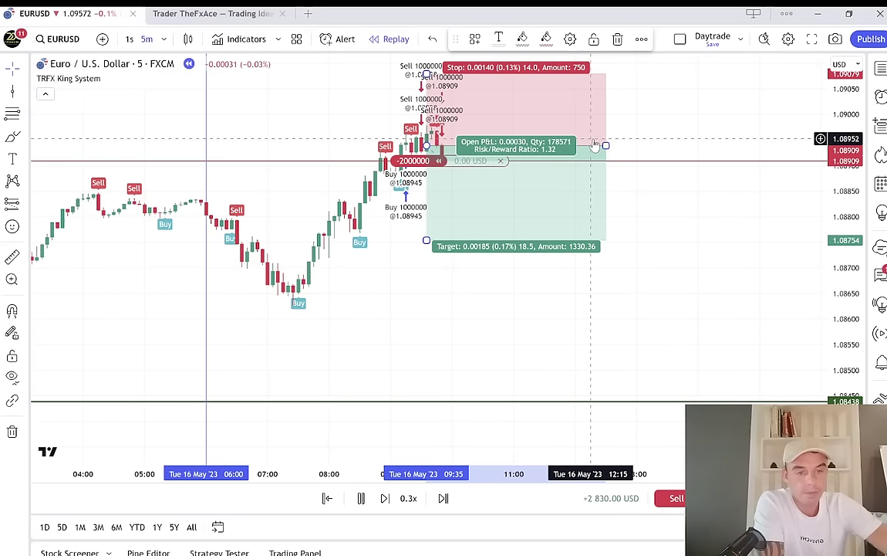
left_click_drag(608, 106, 771, 112)
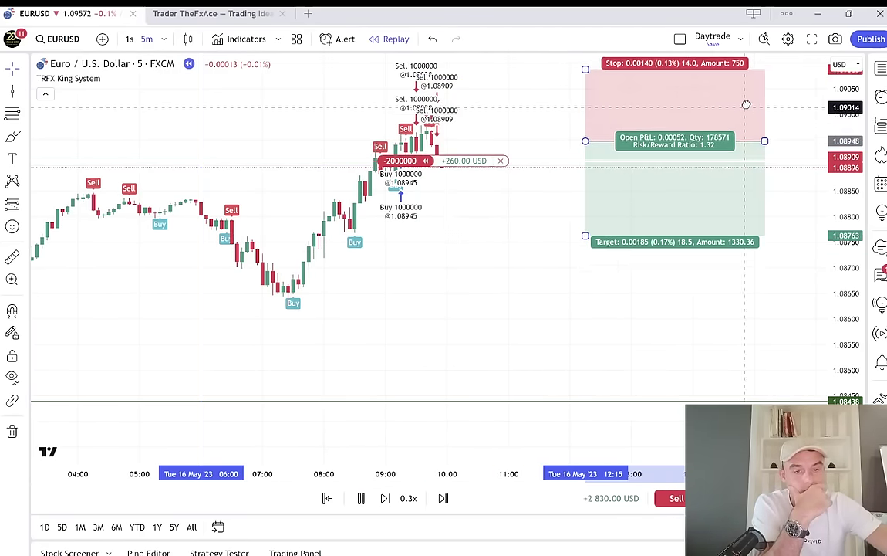
left_click_drag(546, 178, 646, 210)
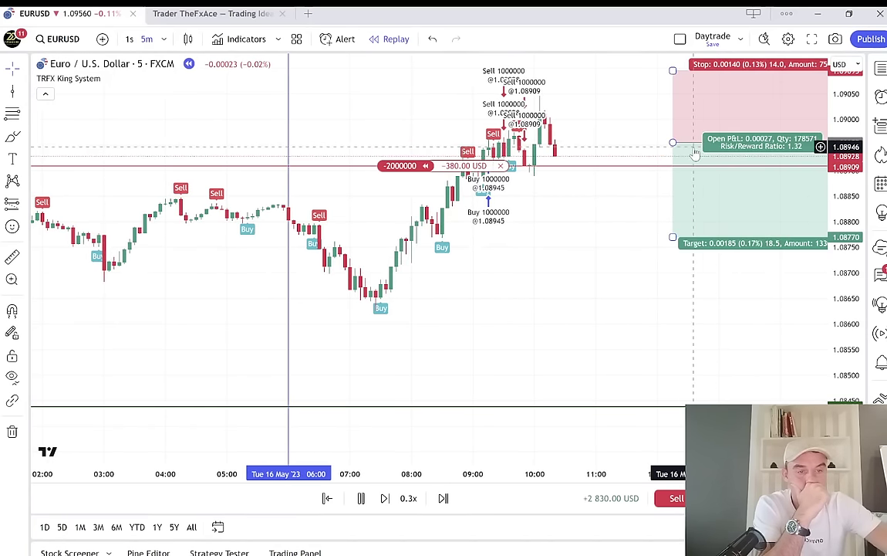
left_click_drag(694, 154, 360, 163)
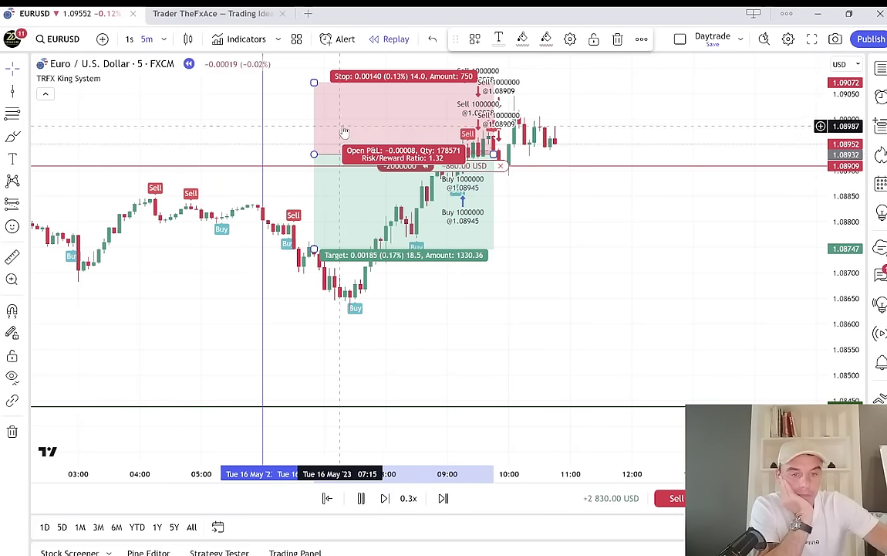
left_click_drag(345, 131, 170, 106)
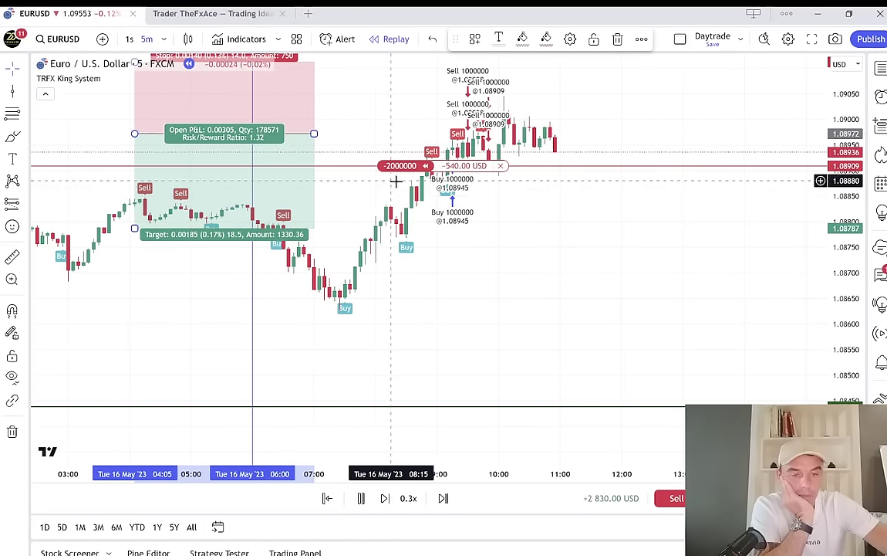
left_click_drag(540, 240, 634, 240)
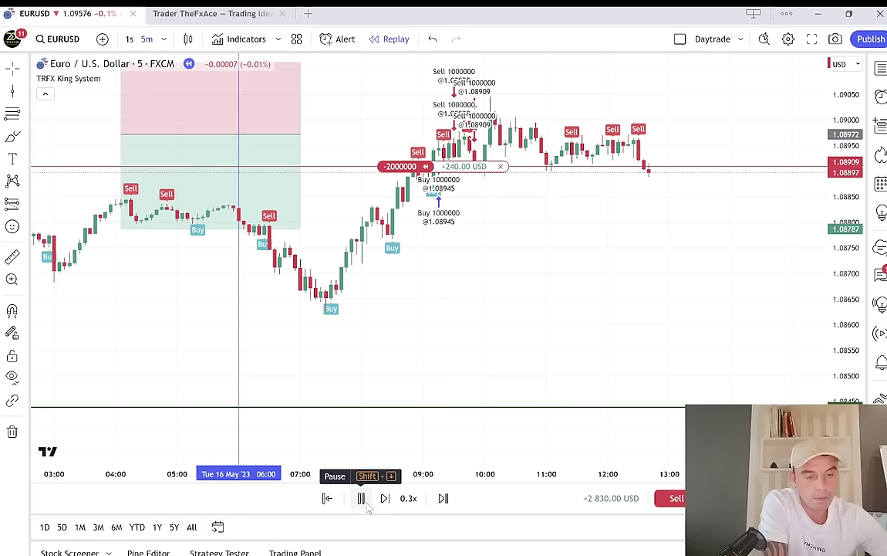
Pause the replay at about 12:45 and move the short position drawing to start at 09:30 with its entry at 1.08938.
left_click(362, 500)
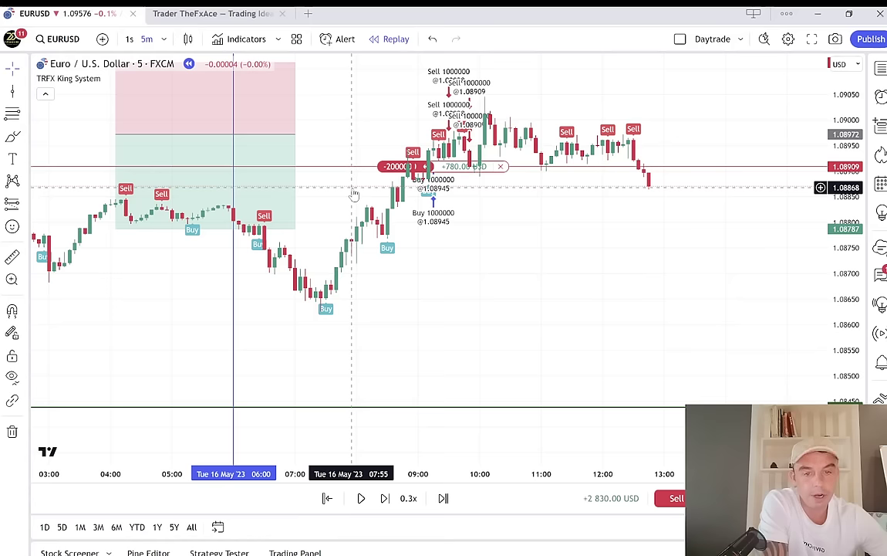
scroll(347, 185, "up", 4)
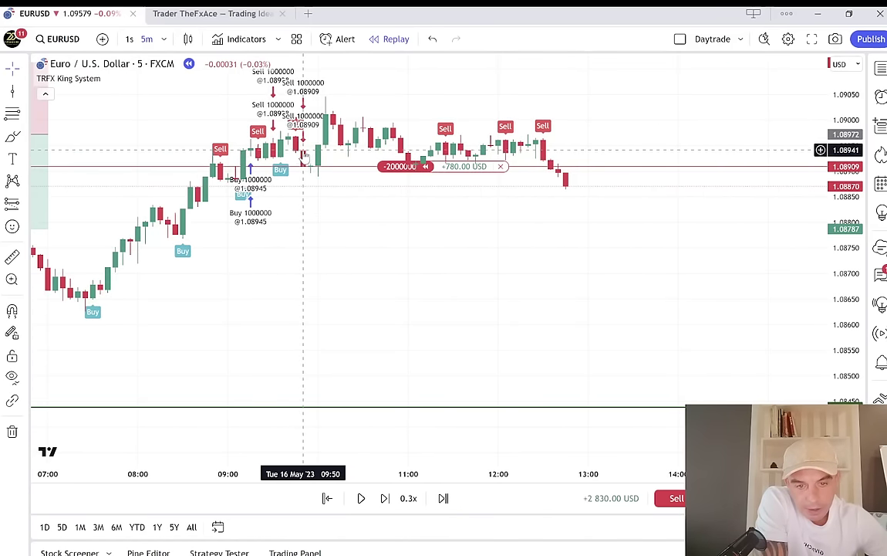
mouse_move(42, 132)
left_mouse_down()
mouse_move(409, 154)
mouse_move(532, 142)
left_mouse_up()
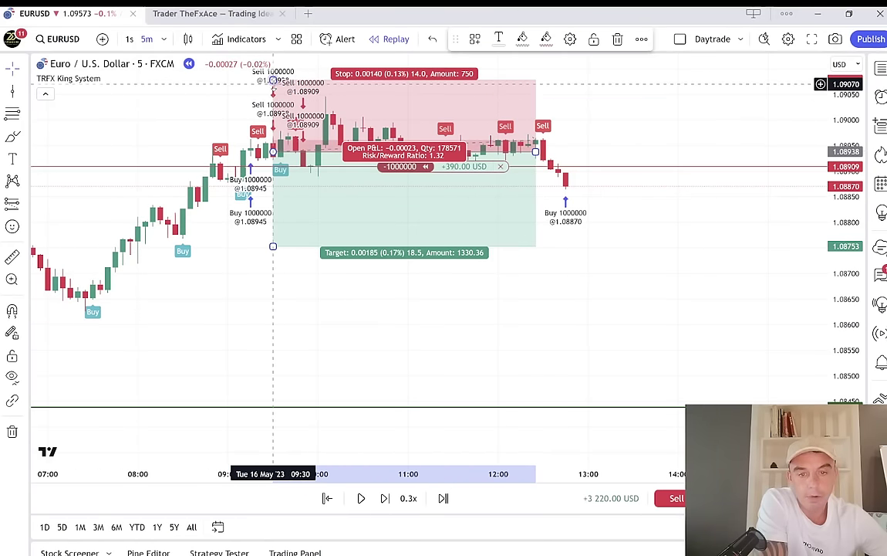
Move the short position's stop to 1.08939, buy back the remaining 1000000 at 1.08806 and delete the position drawing.
left_click_drag(273, 80, 290, 153)
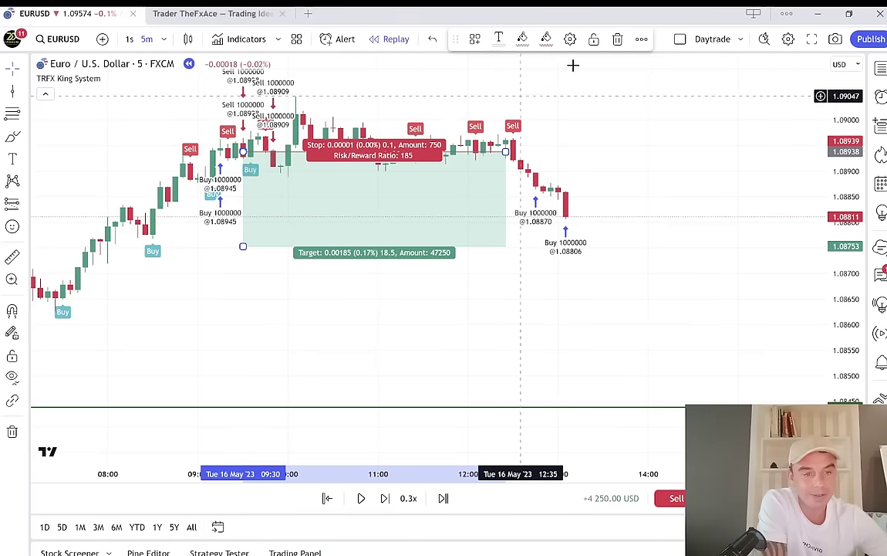
mouse_move(471, 203)
left_mouse_down()
mouse_move(541, 310)
mouse_move(530, 226)
mouse_move(208, 258)
mouse_move(275, 225)
left_mouse_up()
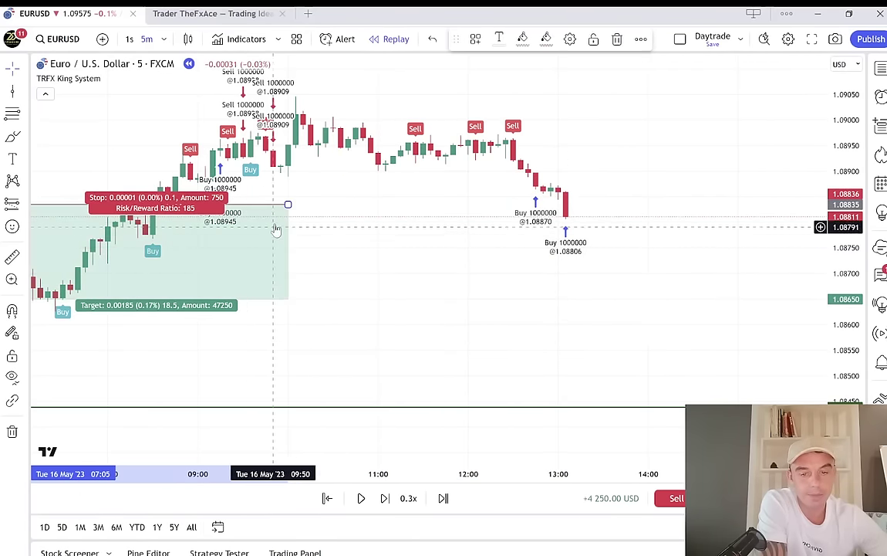
left_click(618, 39)
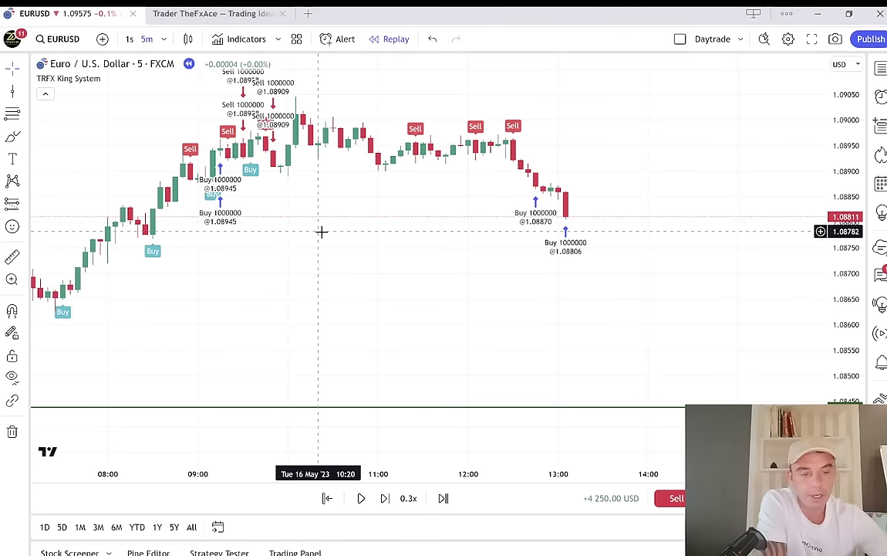
Run the replay to about 13:50, pausing near 13:20 to review the session's earlier signals and trades.
left_click(361, 499)
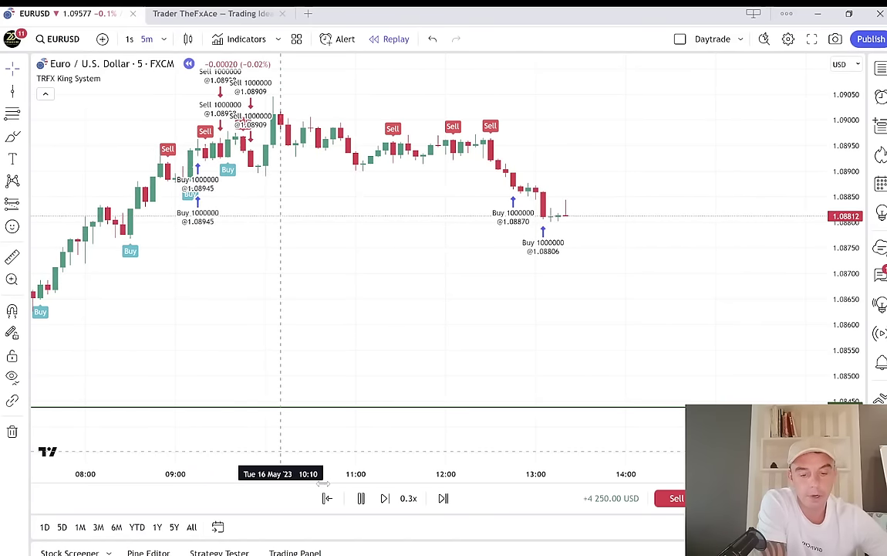
left_click_drag(263, 224, 401, 145)
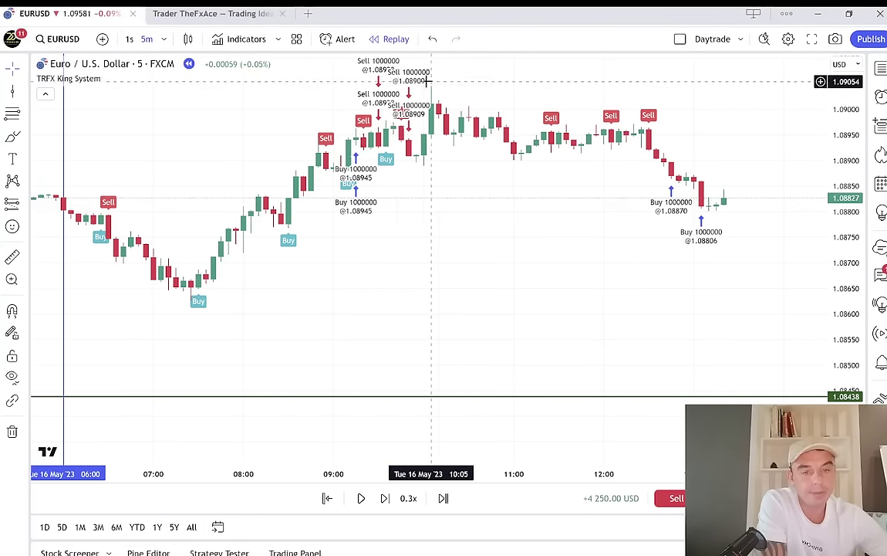
scroll(298, 104, "down", 2)
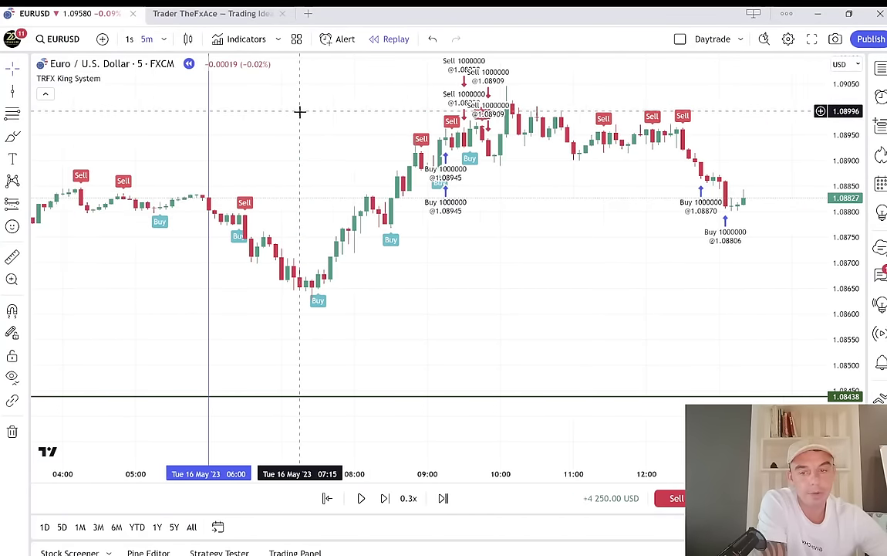
scroll(299, 103, "up", 2)
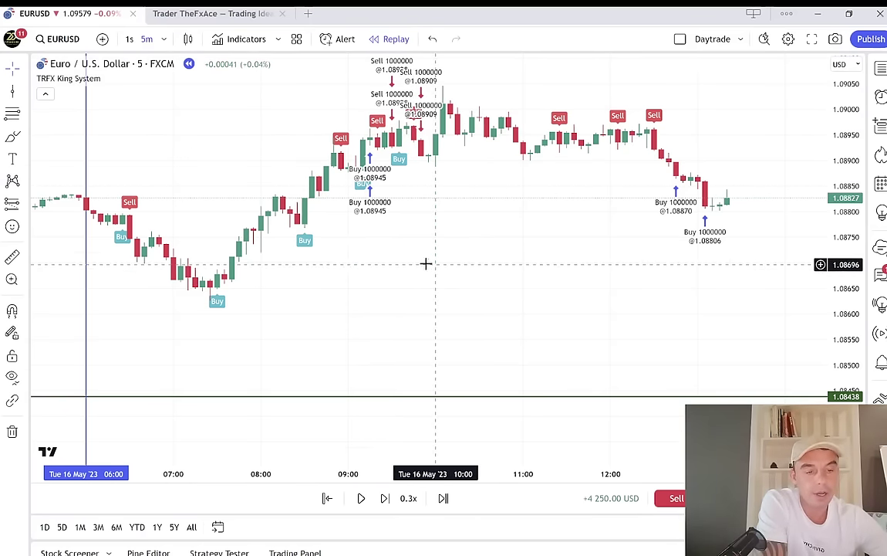
left_click_drag(426, 262, 307, 252)
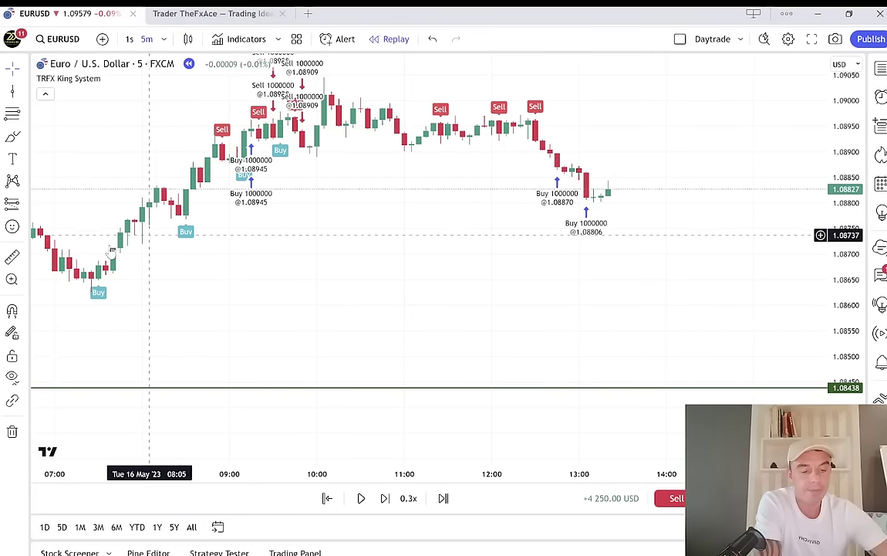
left_click(360, 498)
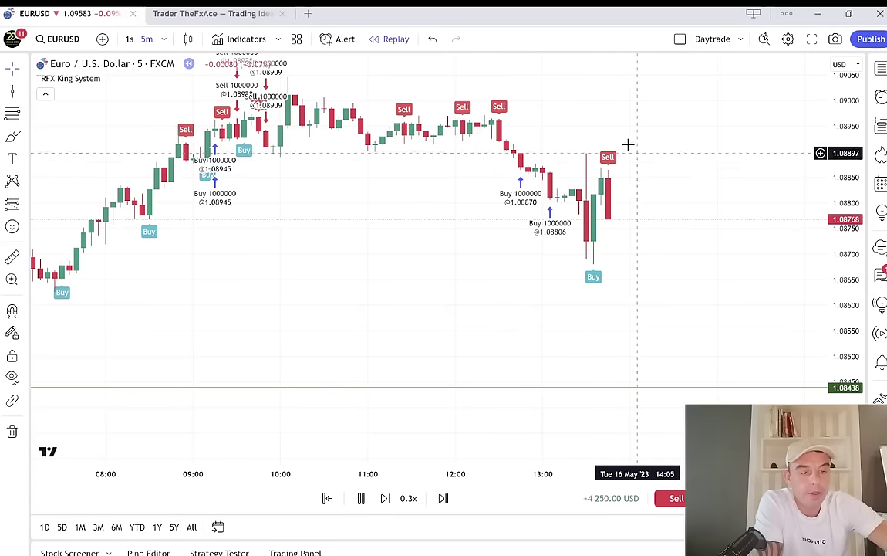
left_click(361, 499)
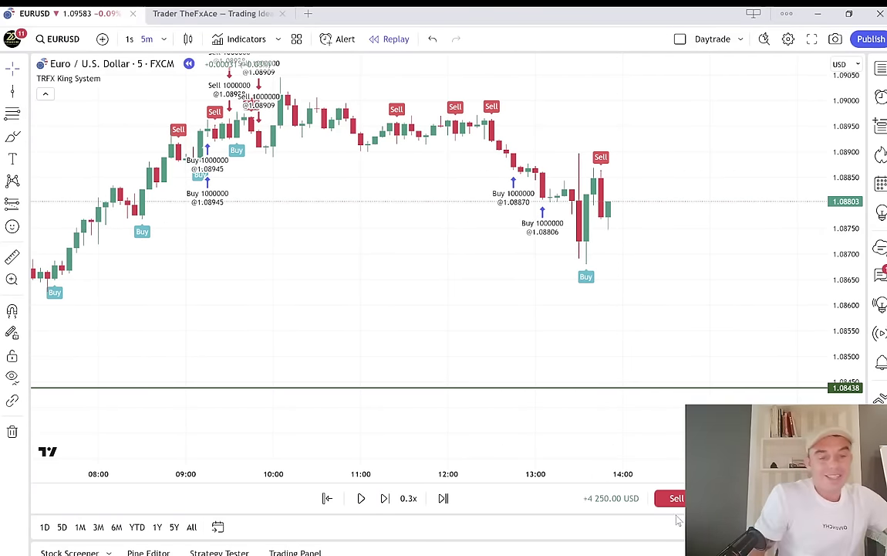
Draw a short position starting at 13:20 with entry at 1.08772, stop at 1.08917 and target at 1.08636.
scroll(689, 209, "down", 2)
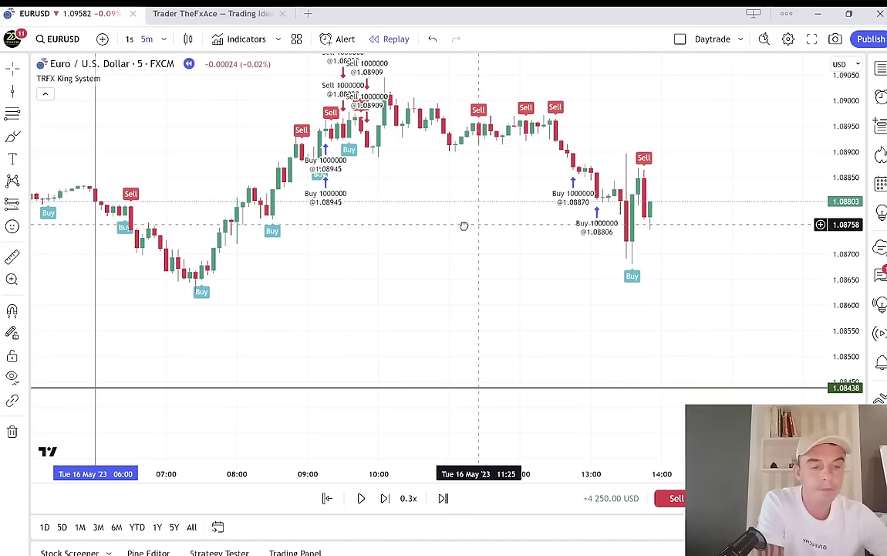
left_click_drag(478, 225, 402, 205)
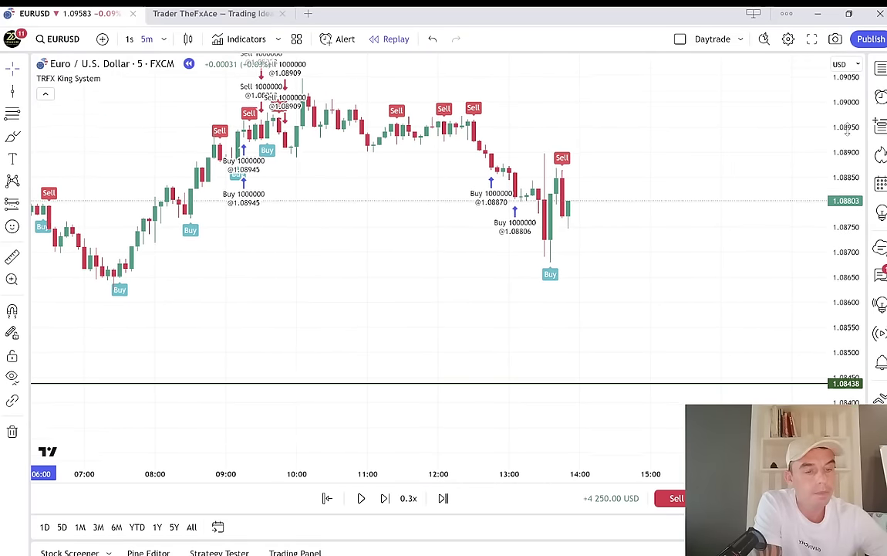
left_click_drag(854, 143, 855, 154)
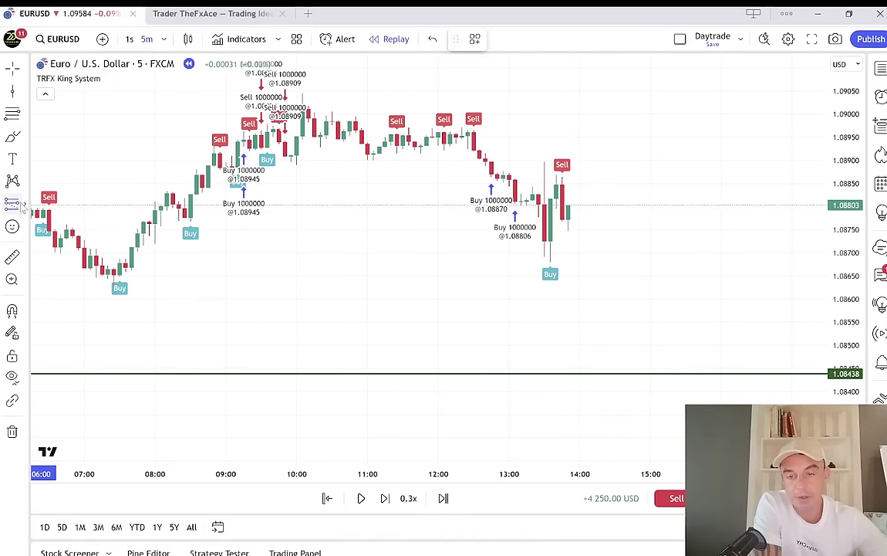
left_click(532, 219)
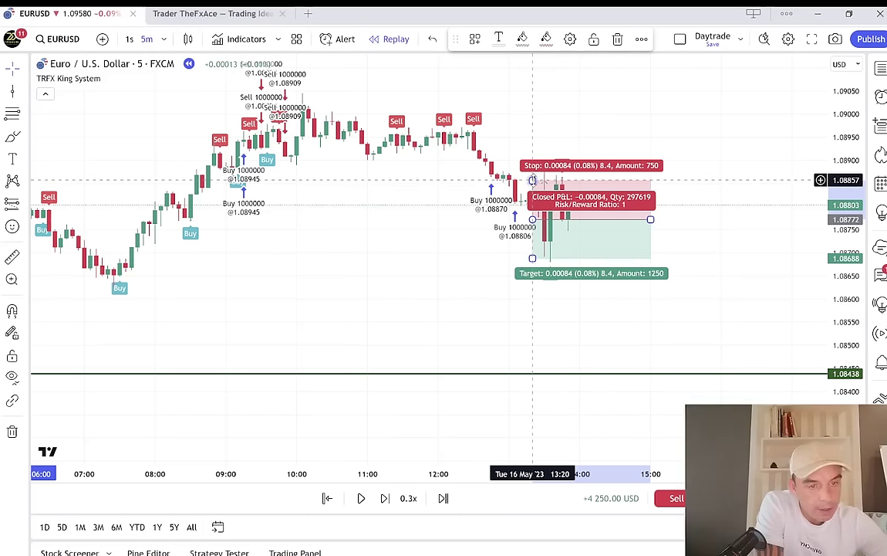
left_click_drag(532, 181, 532, 153)
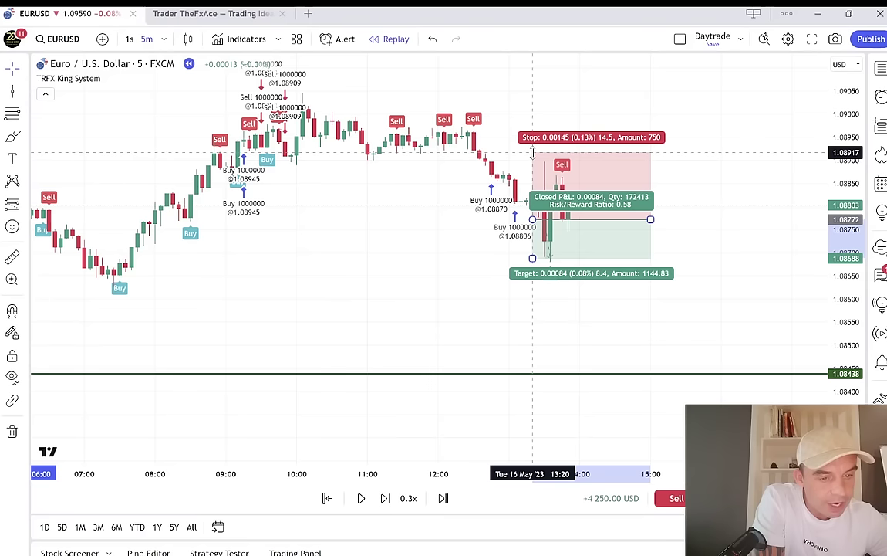
left_click(413, 265)
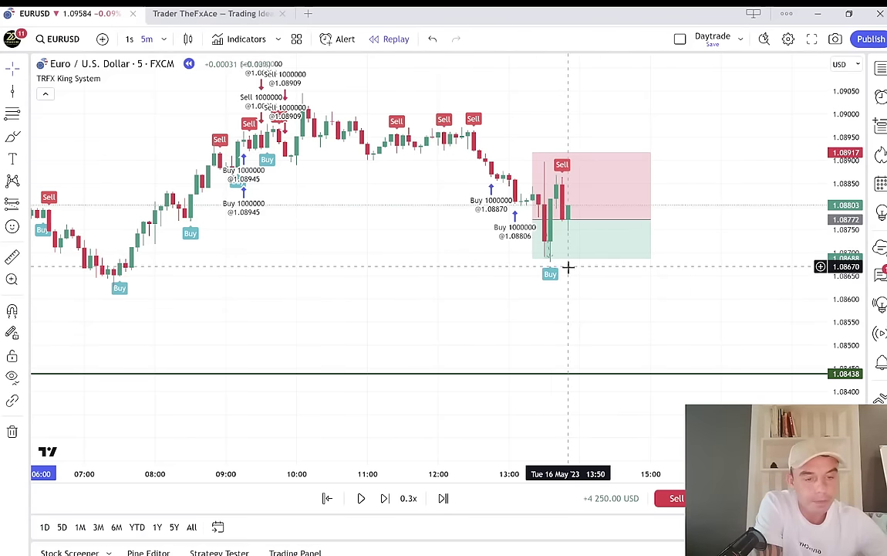
left_click_drag(533, 259, 539, 282)
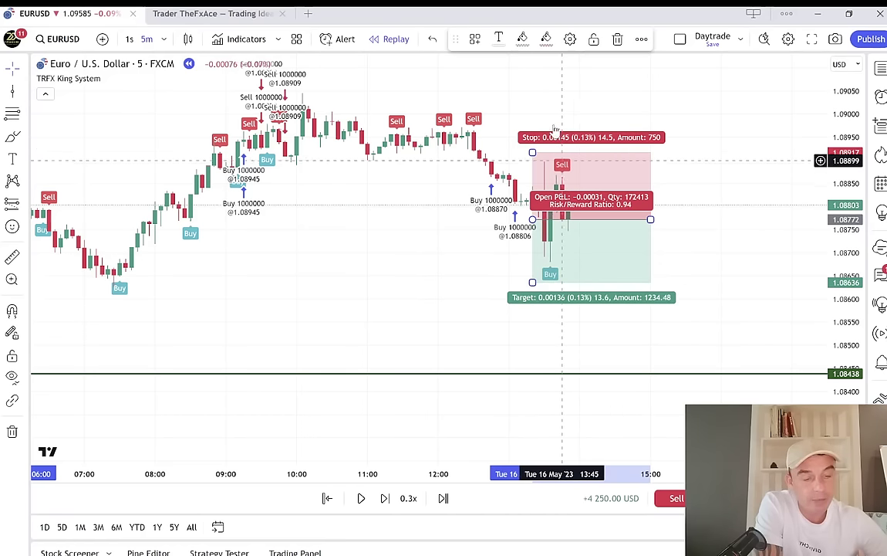
left_click(449, 231)
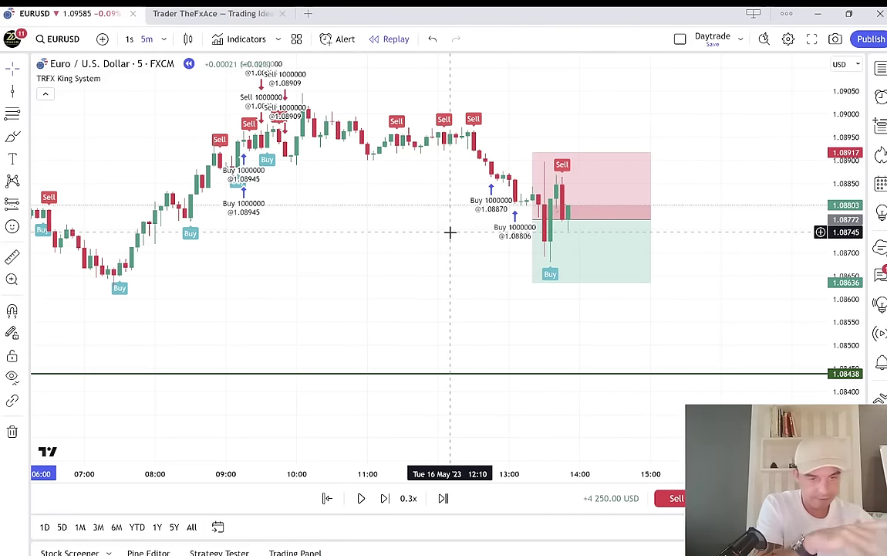
Run the replay to about 14:15 and open a short with two 1000000 market sells at 1.08755.
left_click(360, 498)
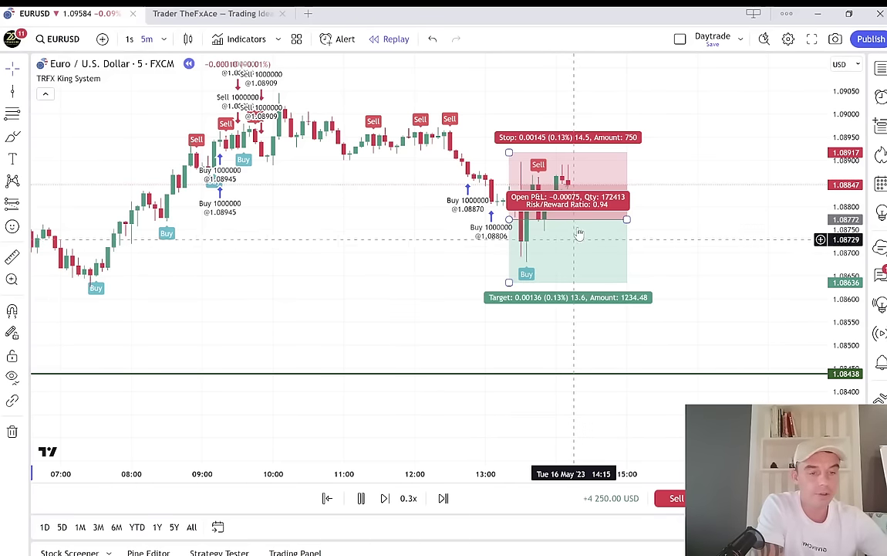
left_click(360, 497)
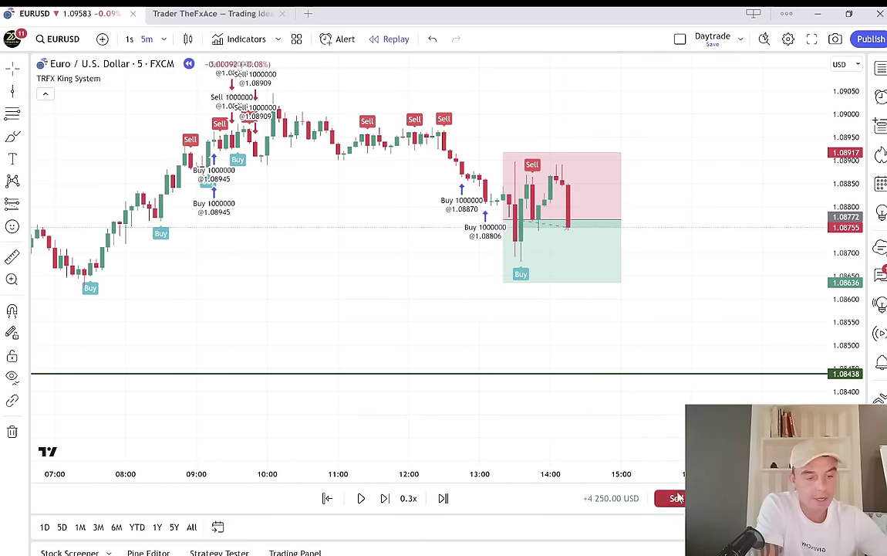
left_click(677, 499)
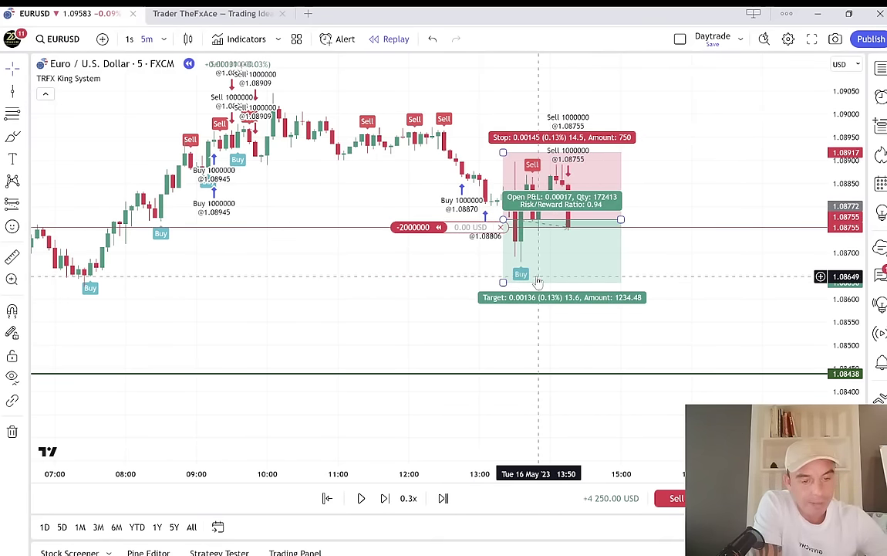
Close the short during replay with 1000000 buys at 1.08698 and 1.08606, moving the drawing's stop to 1.08773 between them.
left_click(361, 499)
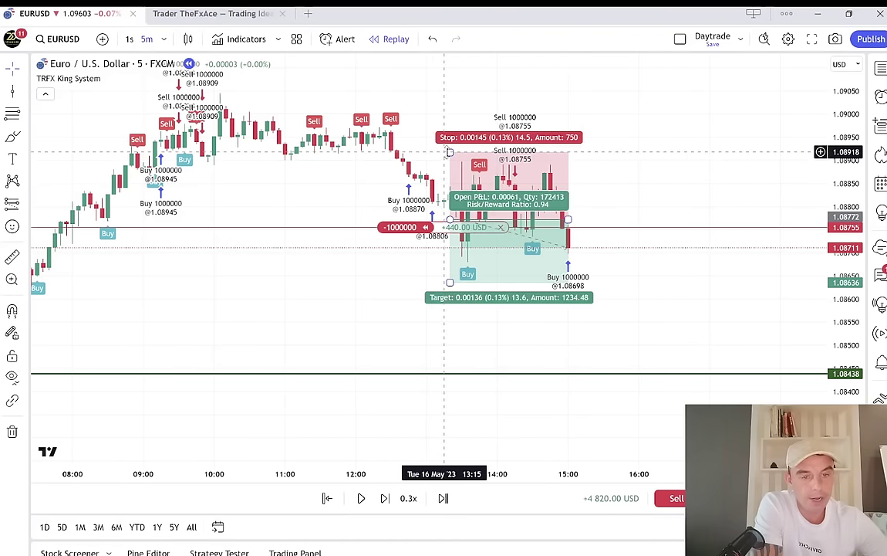
left_click_drag(450, 153, 450, 219)
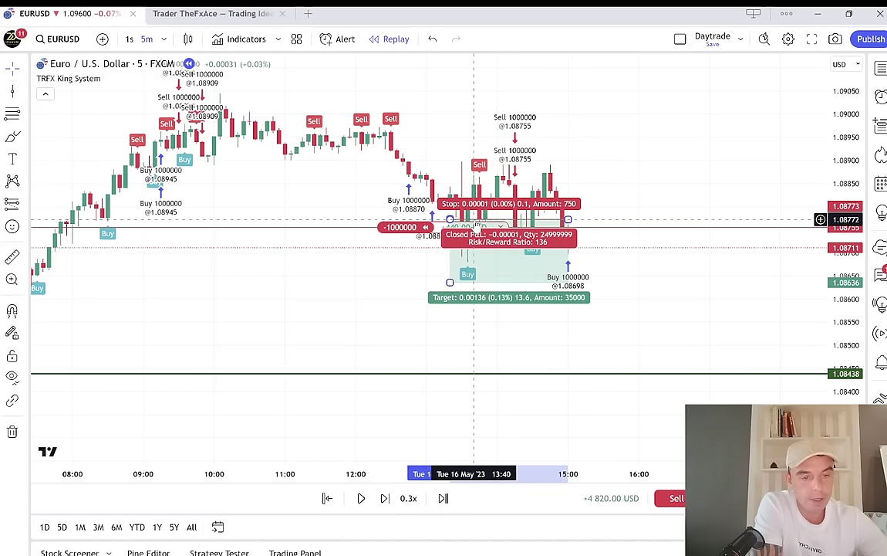
left_click(648, 255)
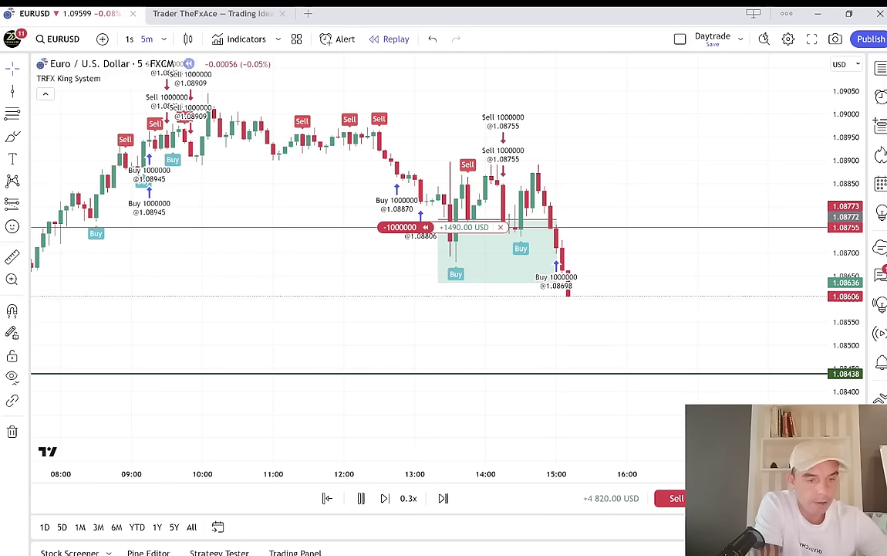
left_click(554, 224)
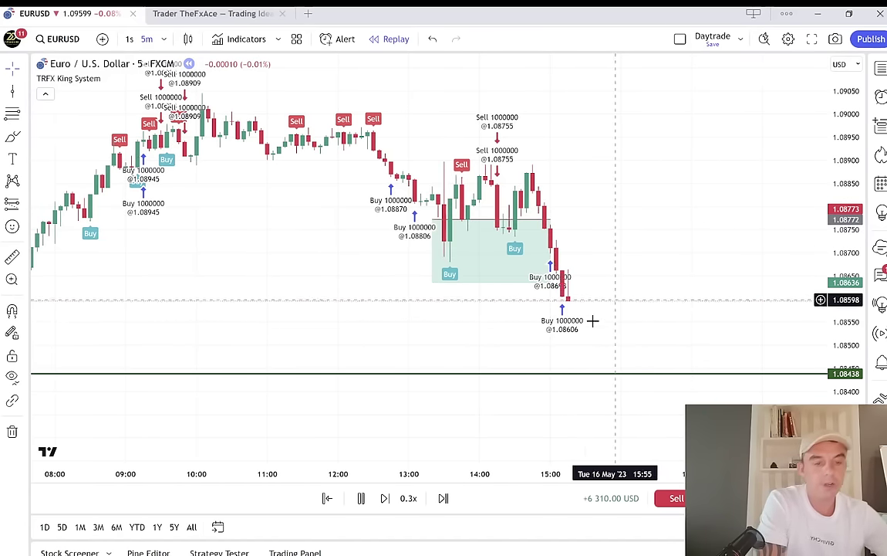
Delete the short position drawing that starts at 13:20 and pause the replay at about 16:35.
mouse_move(440, 255)
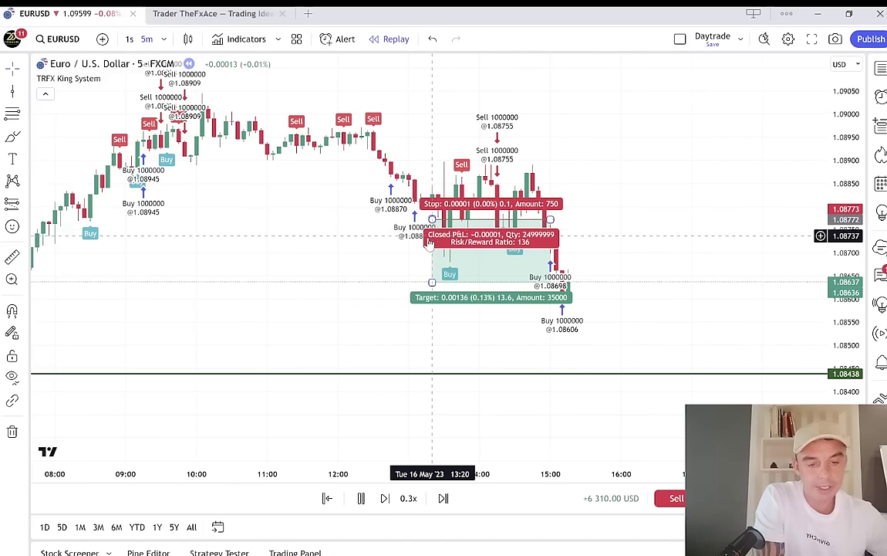
left_click_drag(430, 220, 186, 218)
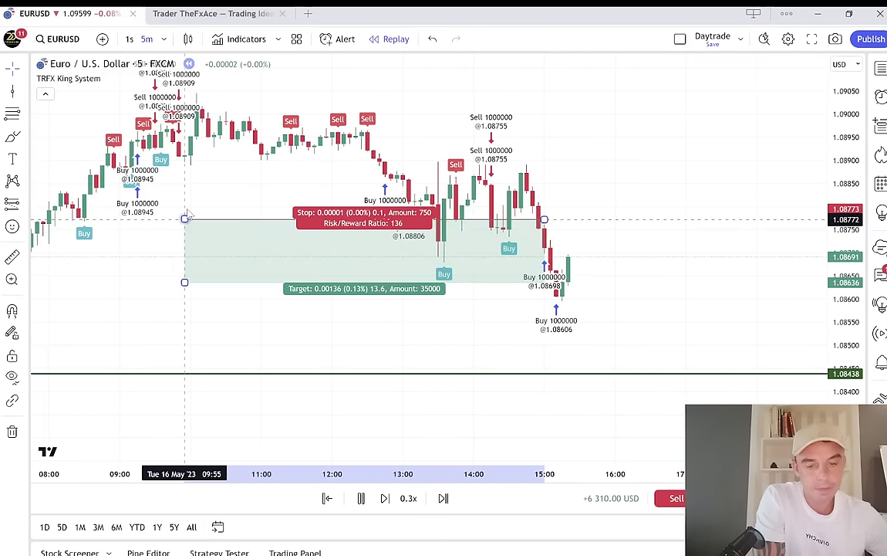
key("Delete")
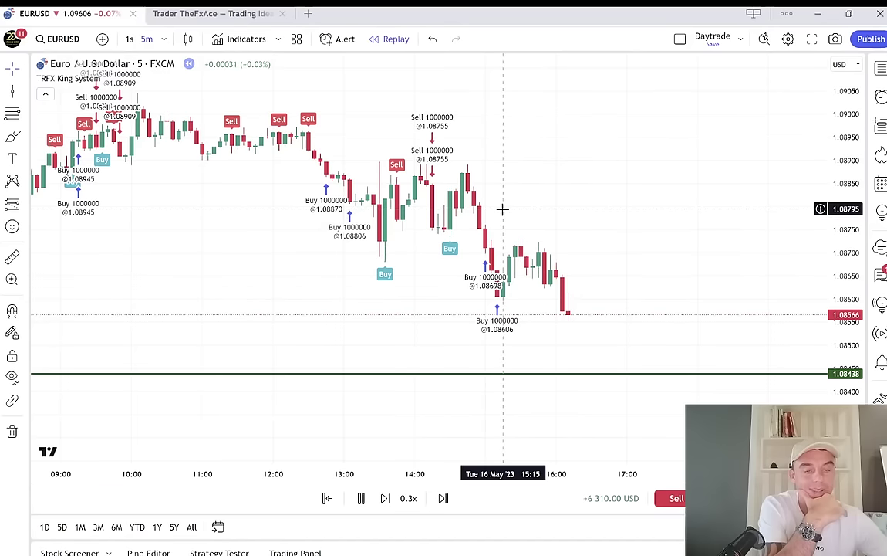
scroll(486, 180, "down", 2)
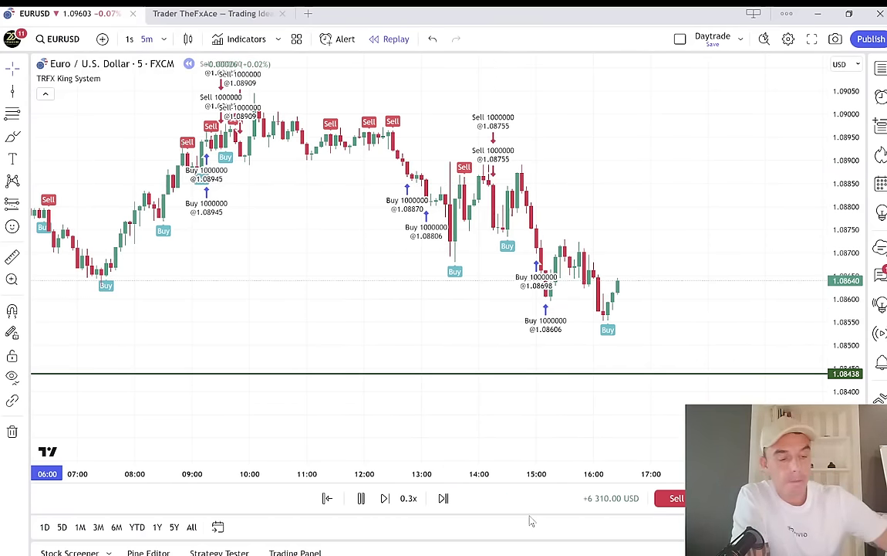
left_click(362, 498)
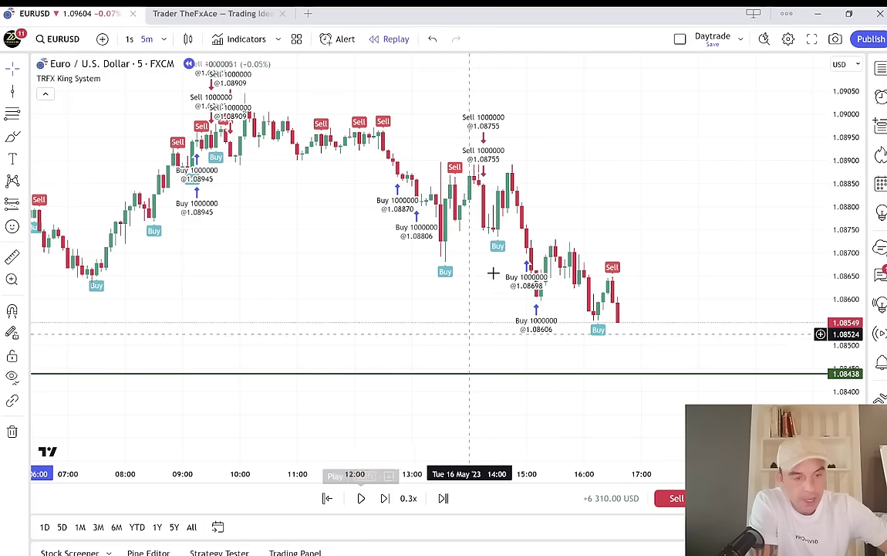
Draw a short position starting at 16:05 with entry at 1.08589, stop at 1.08752 and target at 1.08426.
scroll(652, 284, "up", 3)
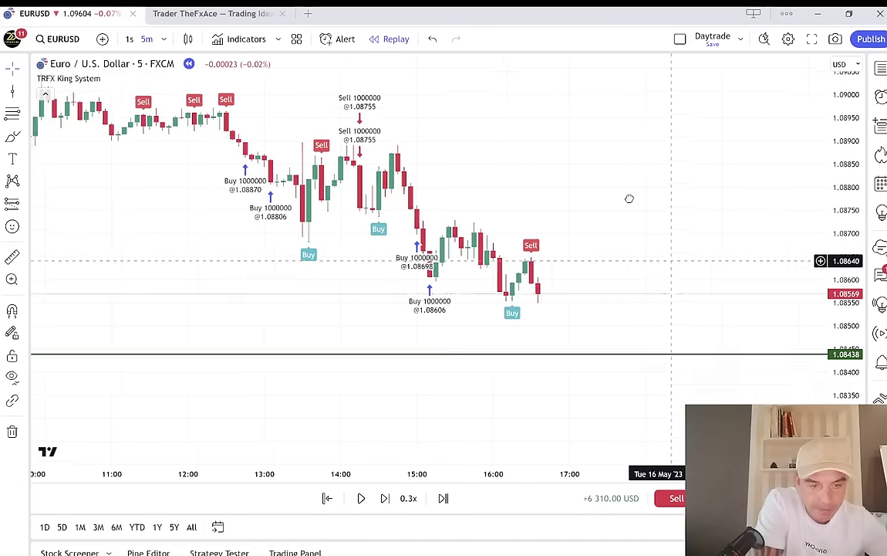
left_click_drag(629, 199, 627, 279)
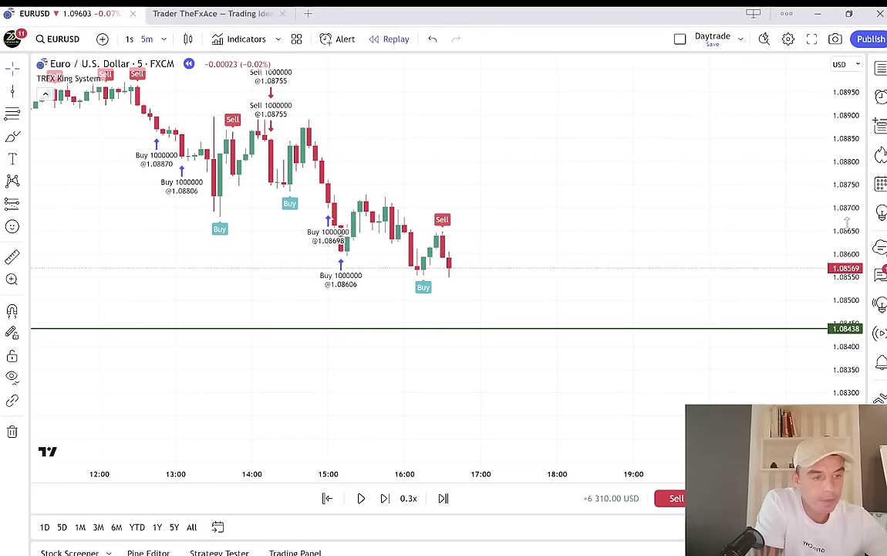
left_click_drag(846, 224, 846, 193)
scroll(706, 180, "down", 1)
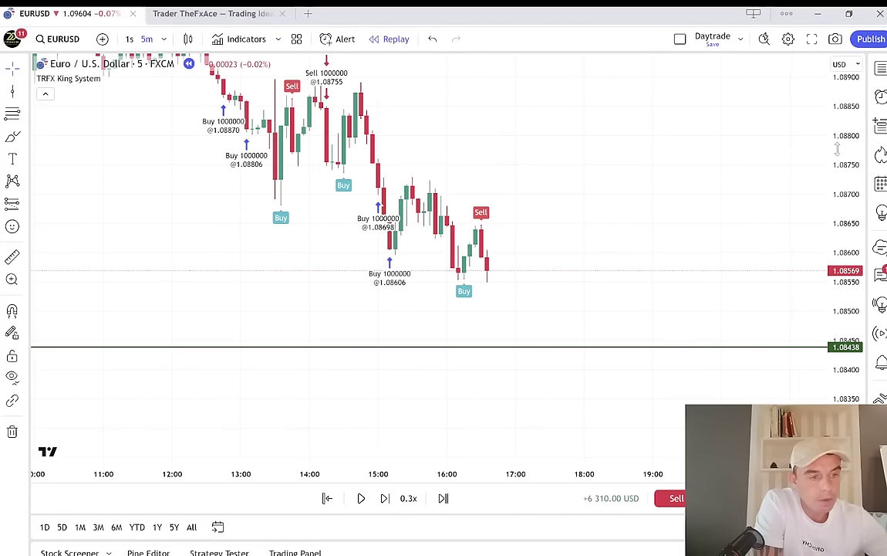
left_click_drag(837, 149, 837, 186)
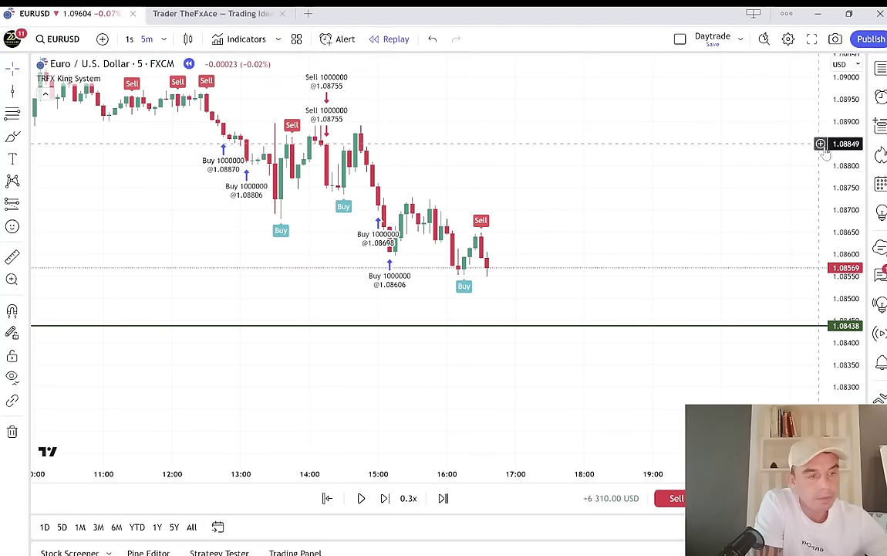
left_click_drag(824, 152, 838, 185)
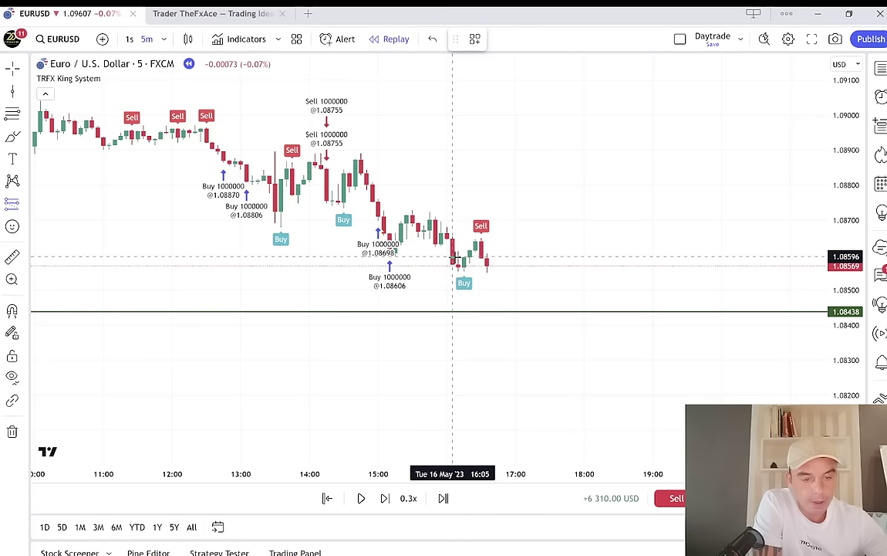
left_click(452, 259)
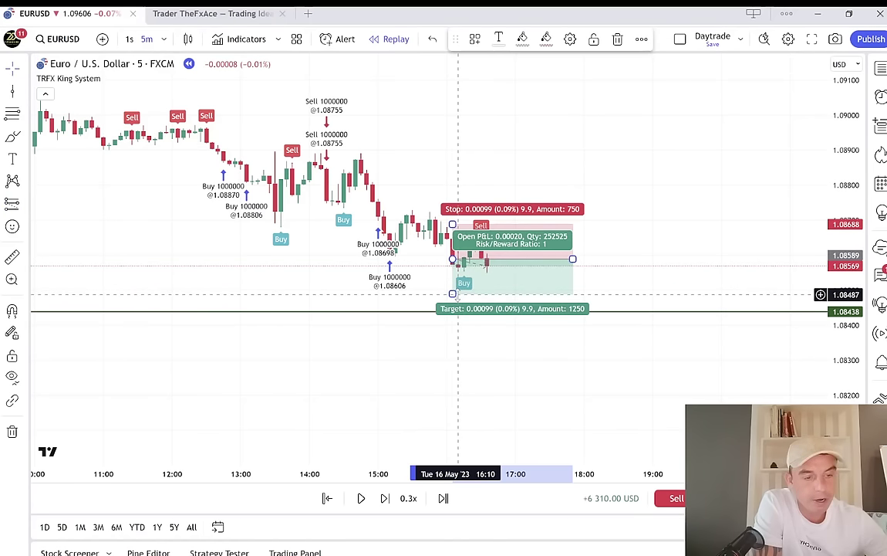
left_click_drag(452, 293, 452, 299)
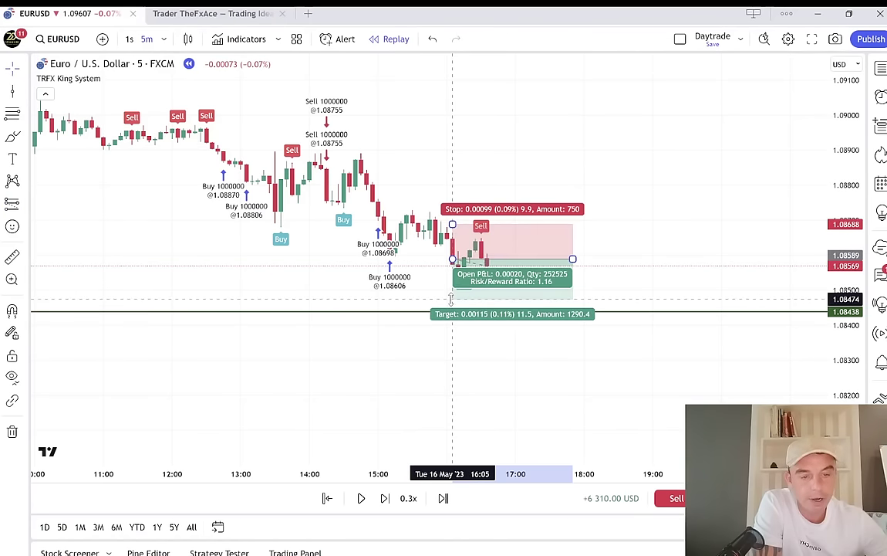
left_click_drag(452, 223, 453, 202)
left_click_drag(452, 298, 453, 314)
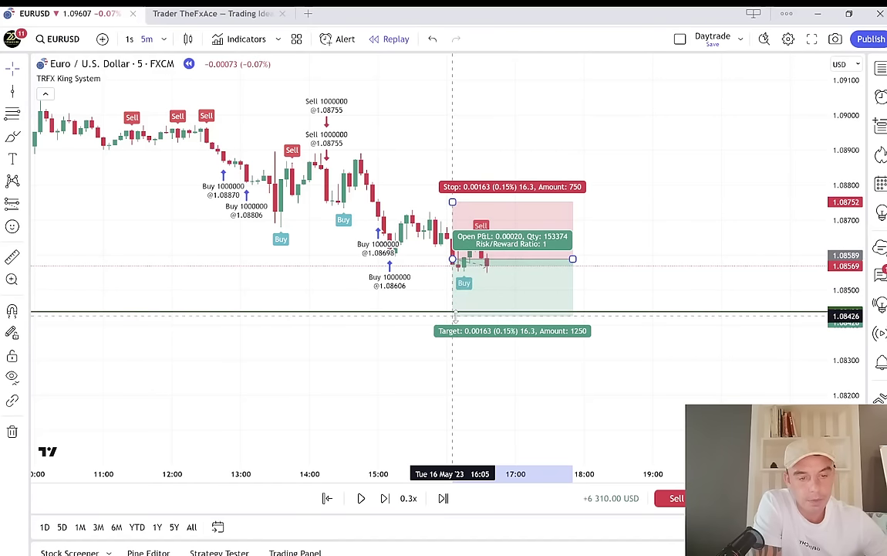
left_click(658, 185)
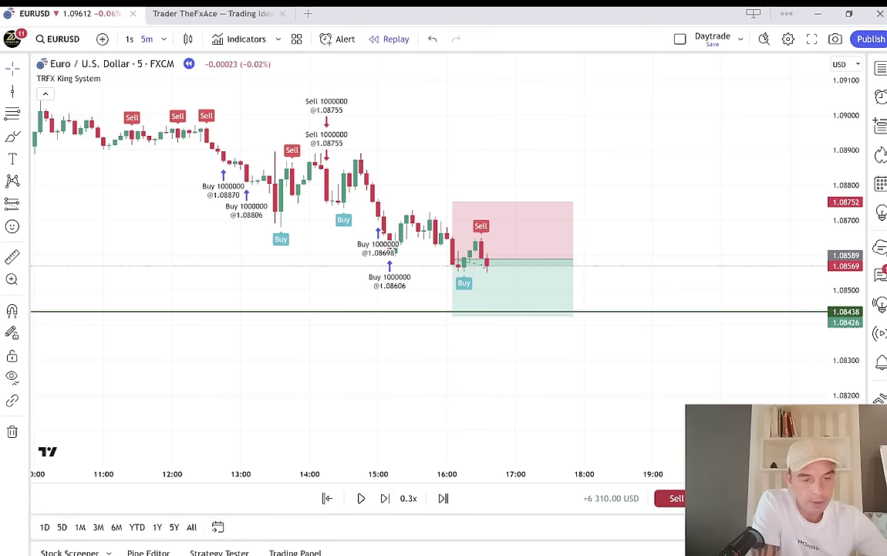
Open a short with two 1000000 market sells at 1.08569 and run the replay.
left_click(678, 498)
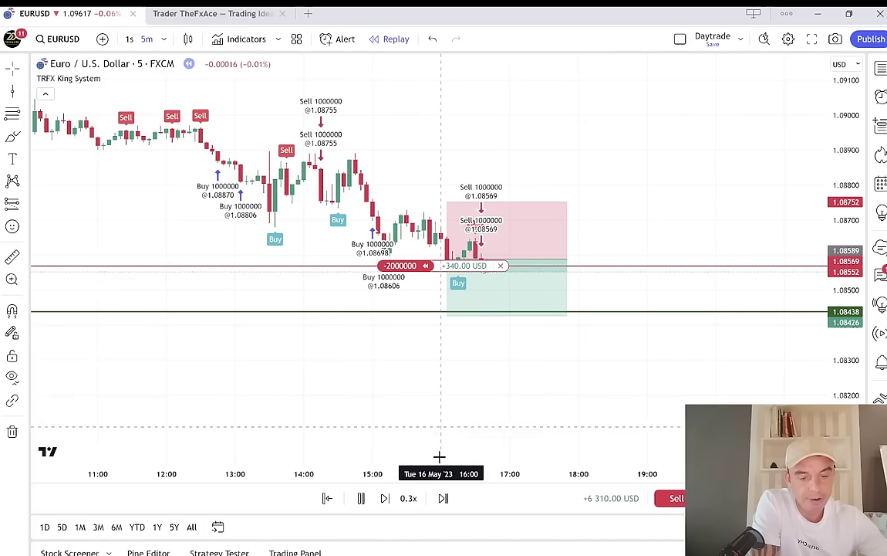
left_click(529, 291)
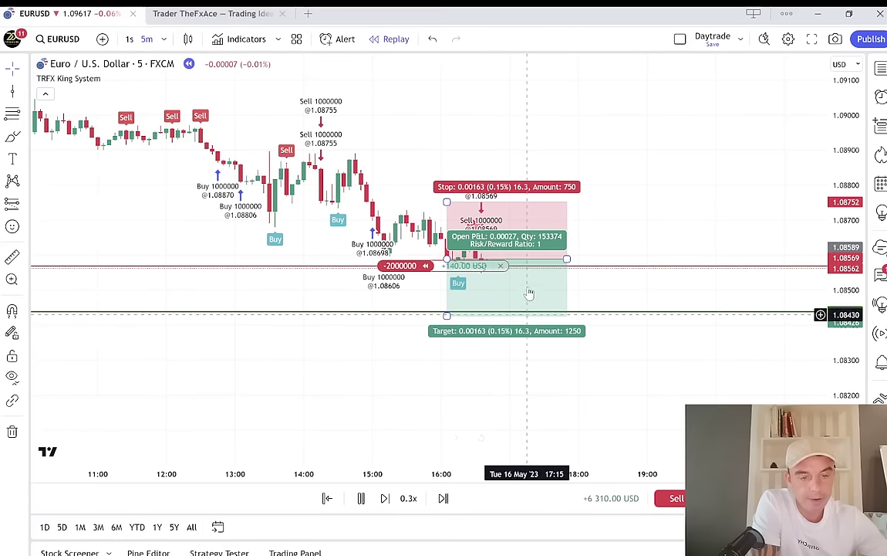
left_click(622, 201)
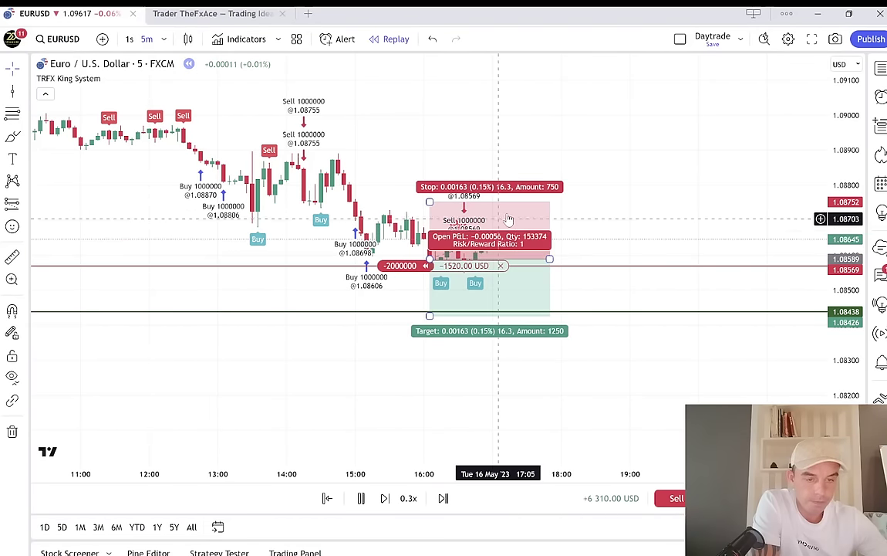
Move the short position drawing back to 12:55, resume the replay and close the short with two 1000000 buys at 1.08631.
left_click_drag(510, 210, 303, 170)
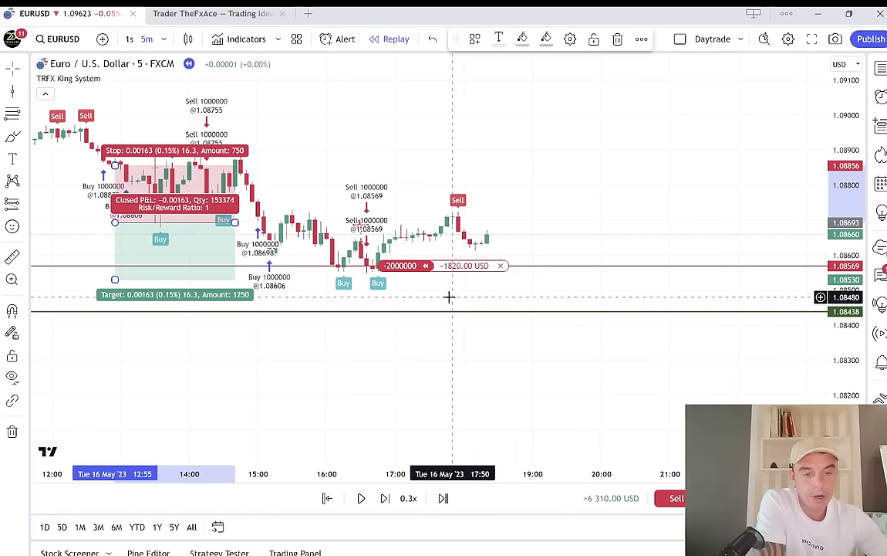
left_click(355, 497)
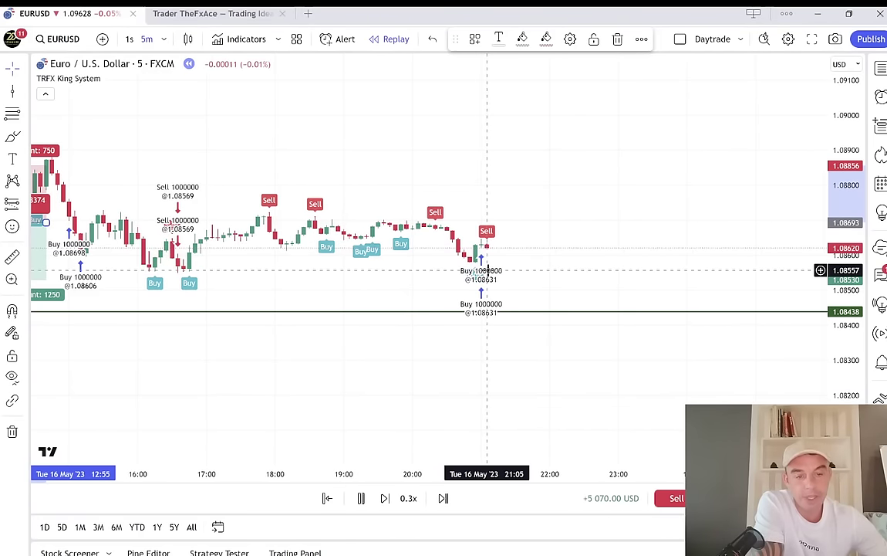
Move the short position drawing over the 16:35 trade, starting at 15:50, and delete it.
scroll(239, 270, "down", 3)
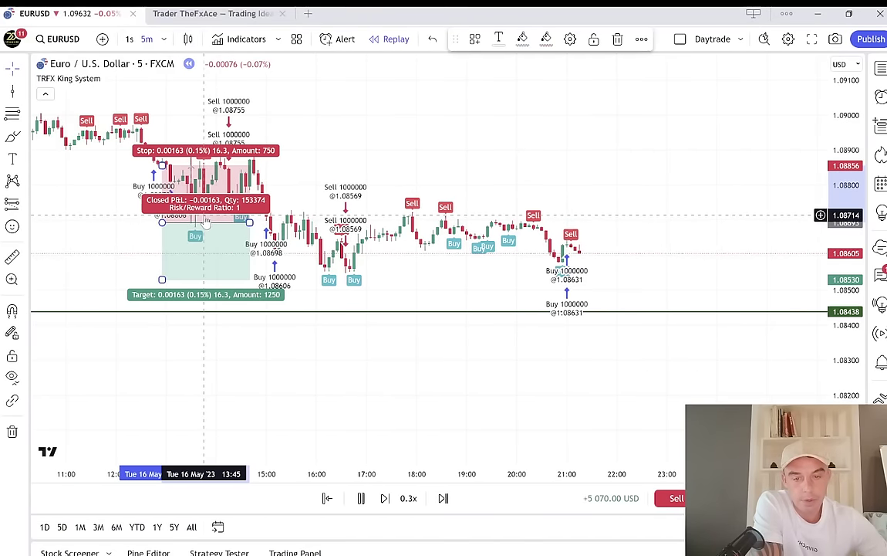
mouse_move(209, 222)
left_mouse_down()
mouse_move(545, 224)
mouse_move(592, 245)
mouse_move(421, 255)
mouse_move(402, 251)
mouse_move(645, 244)
mouse_move(381, 274)
mouse_move(382, 256)
mouse_move(351, 254)
left_mouse_up()
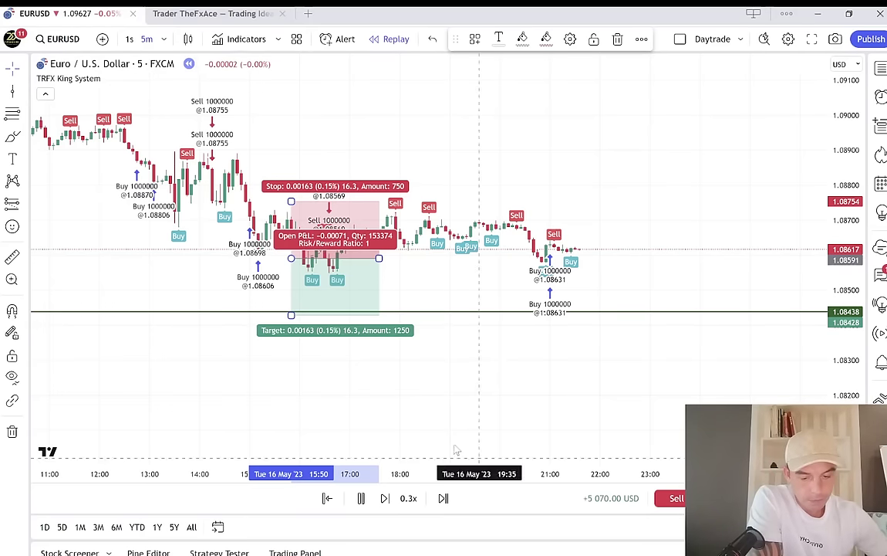
left_click(617, 40)
Draw a vertical line at 06:05 on 17 May while the replay runs.
left_click_drag(656, 146, 373, 161)
left_click_drag(563, 168, 322, 170)
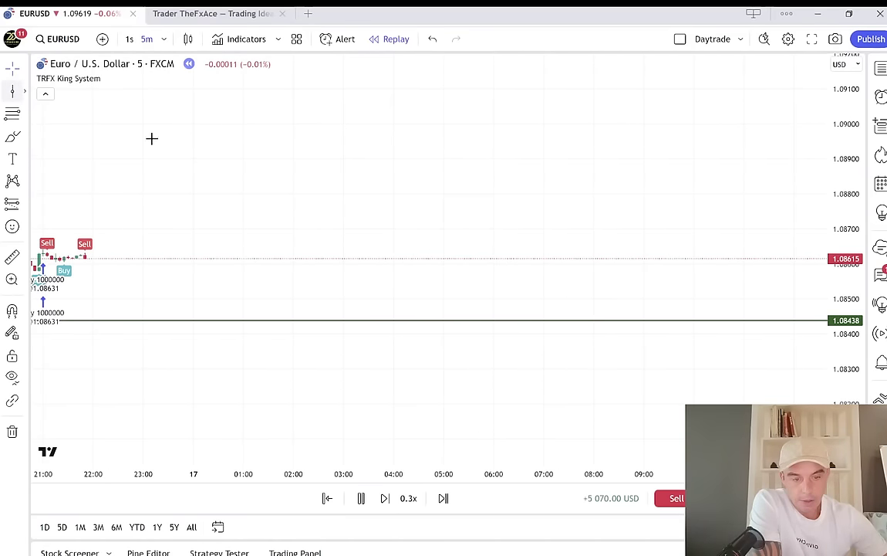
key("alt+v")
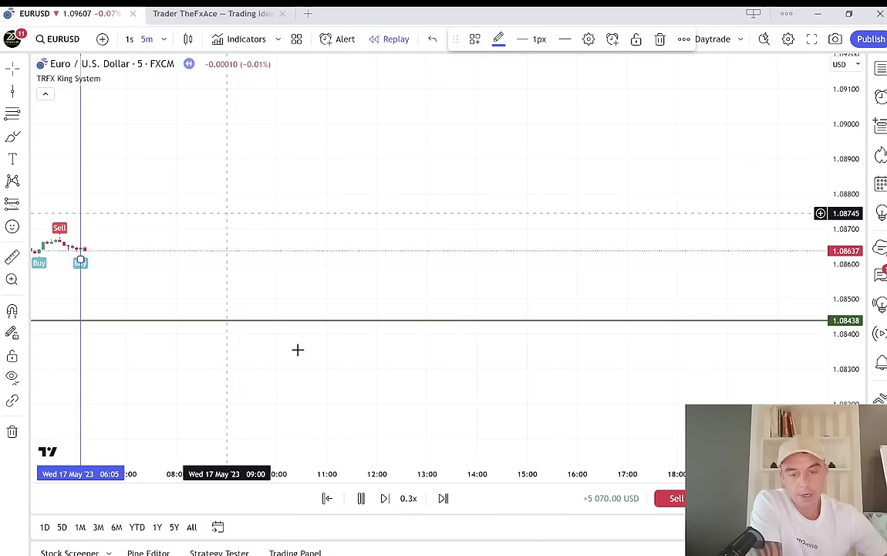
Switch the chart to the 1-day timeframe and delete the vertical lines on 15, 16 and 17 May.
left_click(163, 40)
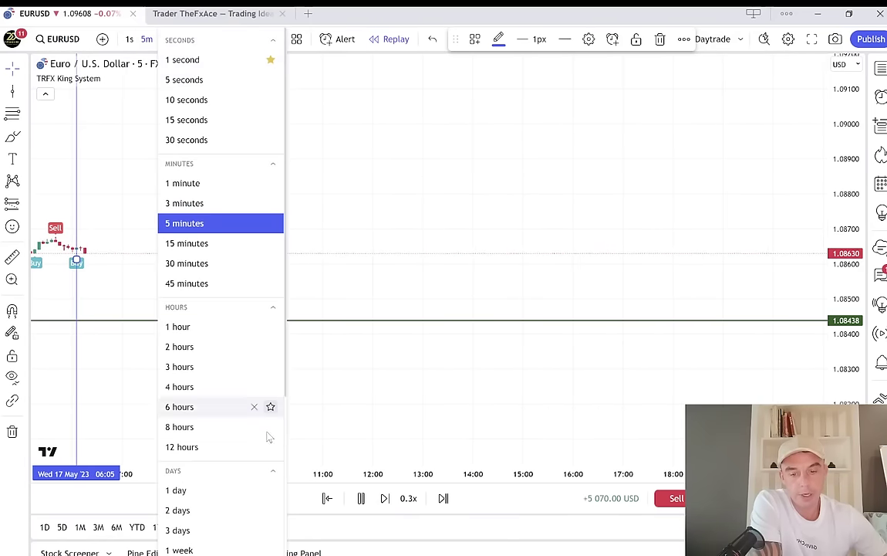
left_click(231, 491)
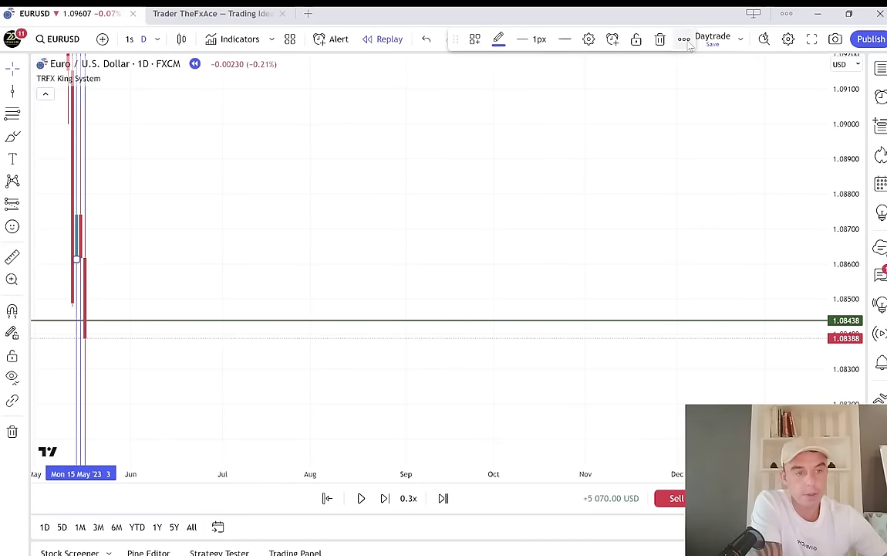
left_click(658, 39)
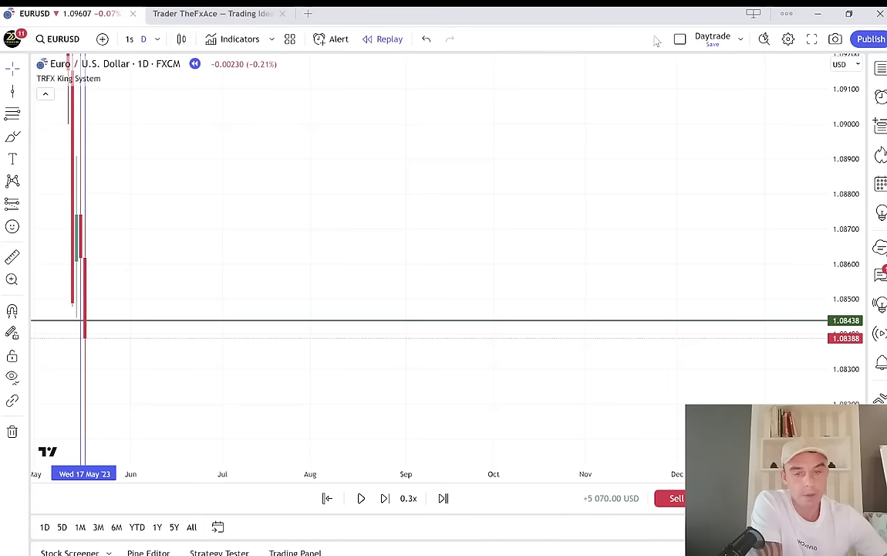
left_click(85, 185)
left_click_drag(85, 185, 81, 199)
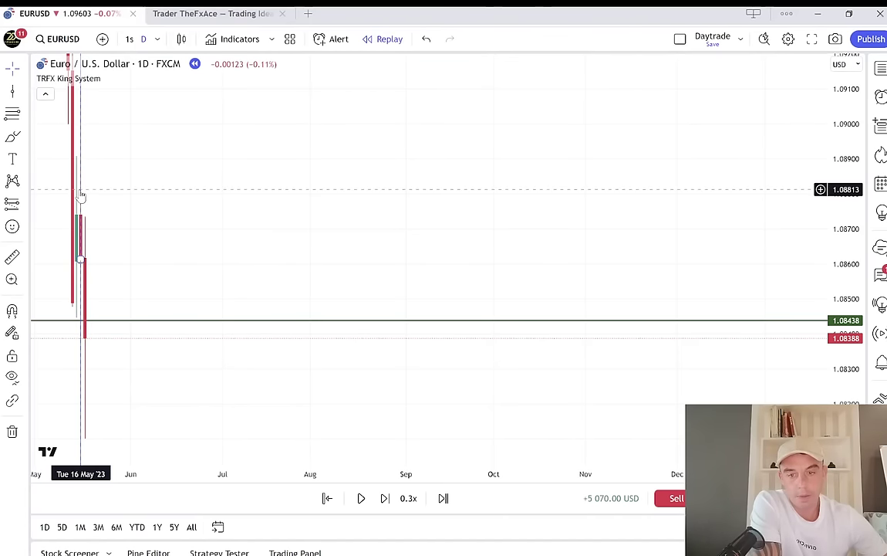
left_click(660, 39)
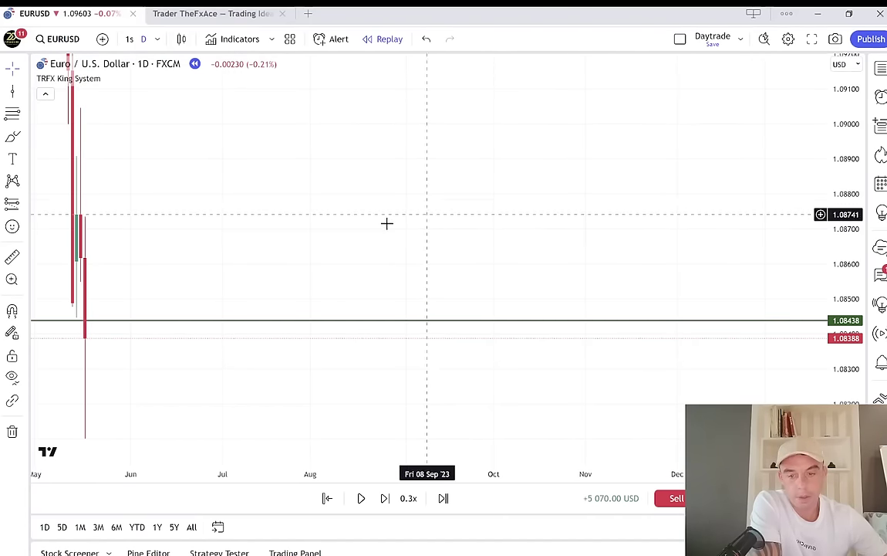
Check the 4-hour chart and return to the 5-minute timeframe.
left_click(157, 39)
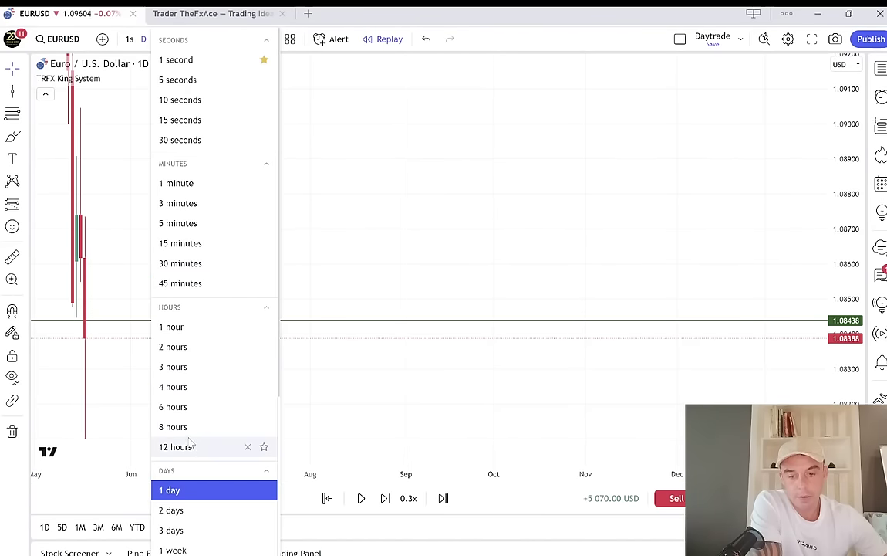
left_click(174, 387)
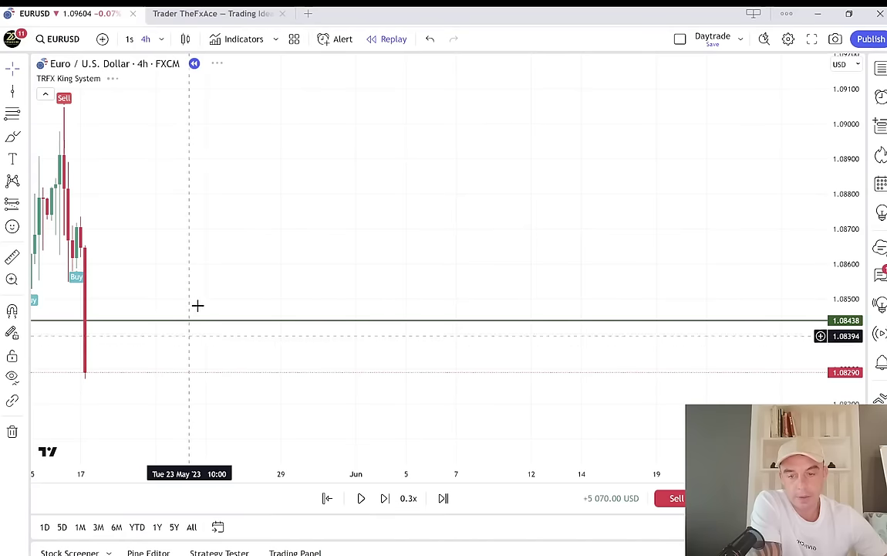
left_click(161, 45)
left_click(189, 220)
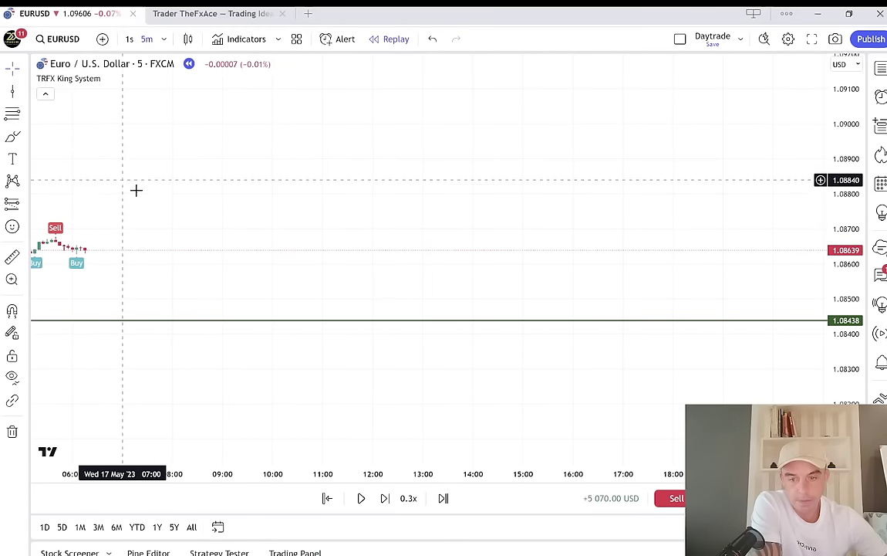
Place a vertical line at 06:05 on 17 May and run the replay to about 06:50, pausing there.
left_click(76, 190)
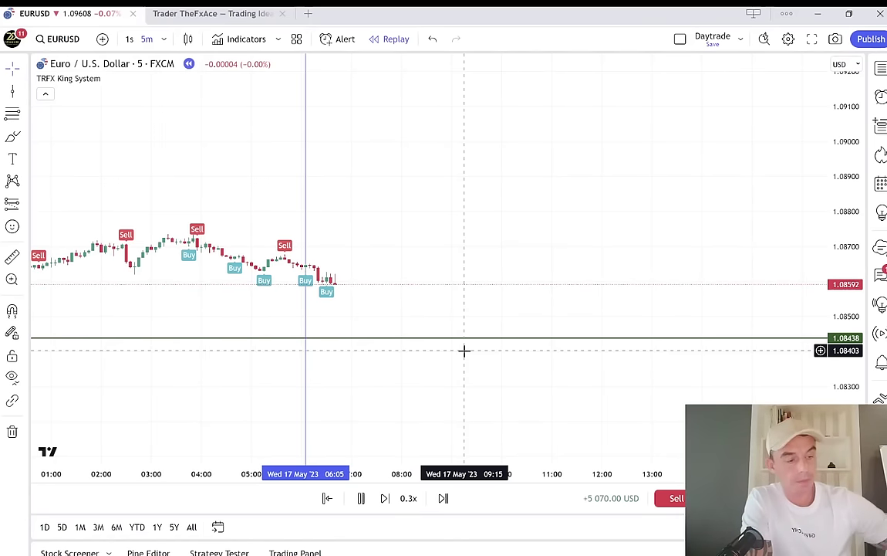
left_click_drag(838, 303, 587, 263)
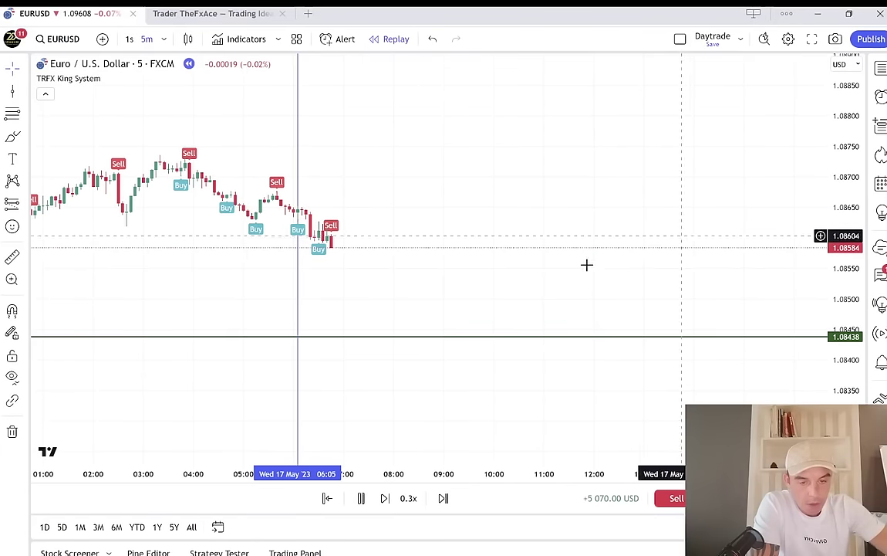
left_click(358, 500)
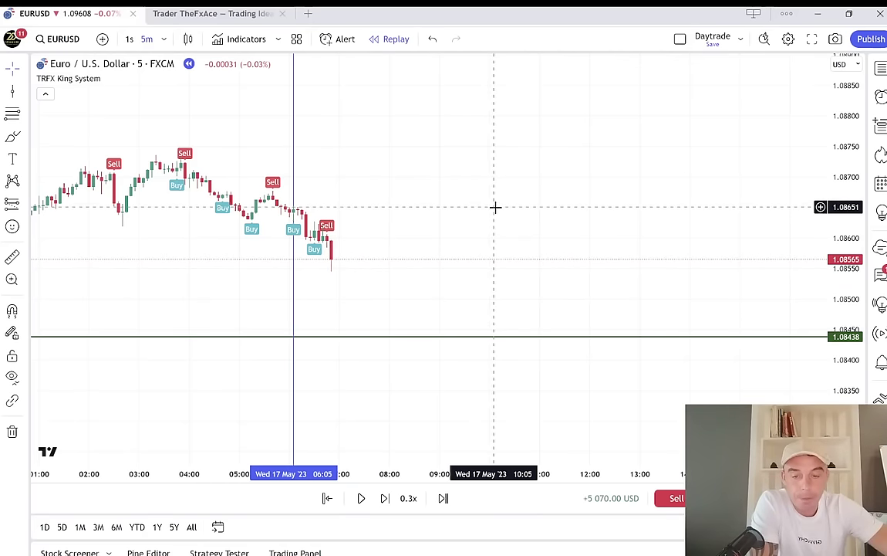
Draw a short position starting at 03:20 on 17 May with entry at 1.08594, stop at 1.08654 and target 0.00049 below entry.
scroll(496, 207, "up", 3)
scroll(553, 176, "left", 4)
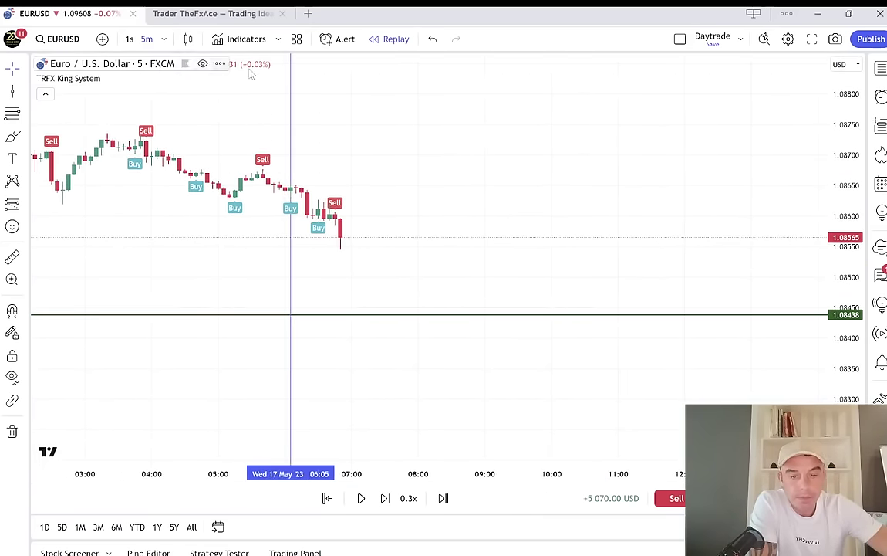
scroll(544, 157, "down", 5)
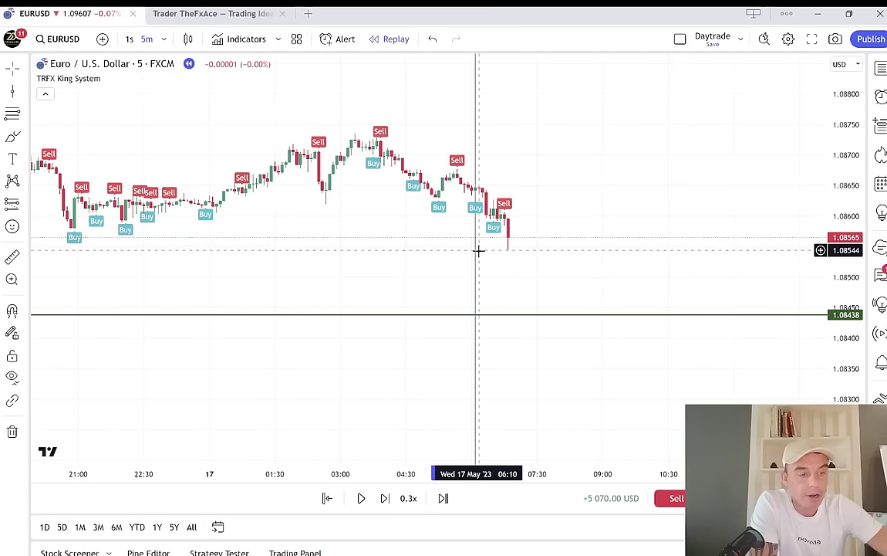
scroll(329, 210, "up", 3)
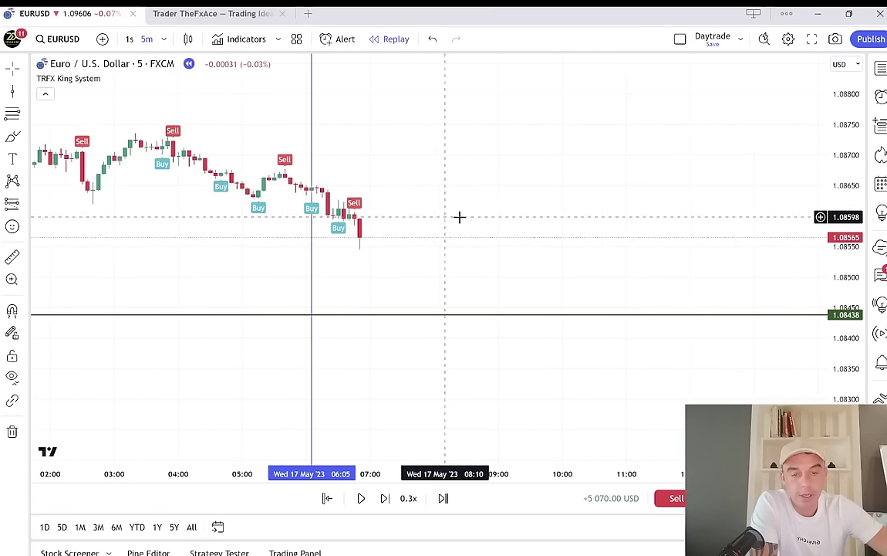
scroll(459, 216, "left", 3)
left_click_drag(838, 266, 820, 165)
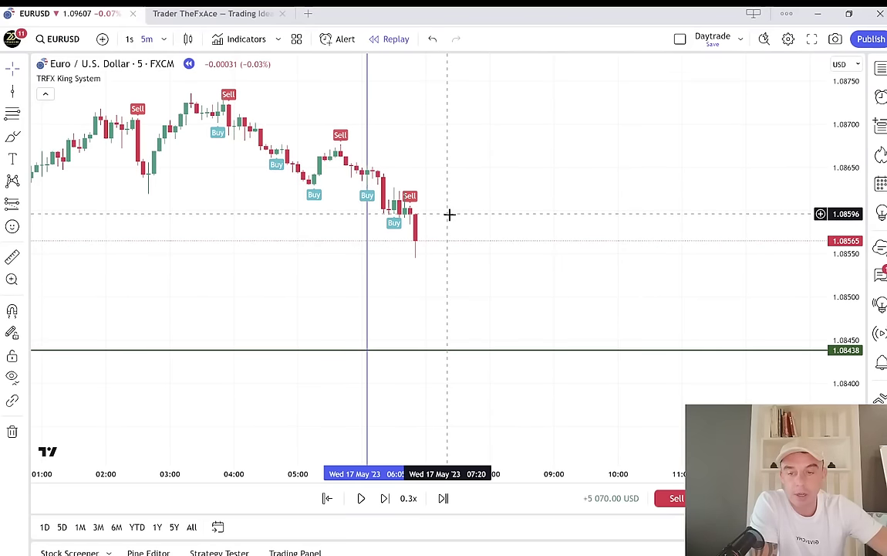
left_click(191, 217)
mouse_move(217, 182)
left_mouse_down()
mouse_move(218, 169)
mouse_move(219, 189)
mouse_move(220, 164)
left_mouse_up()
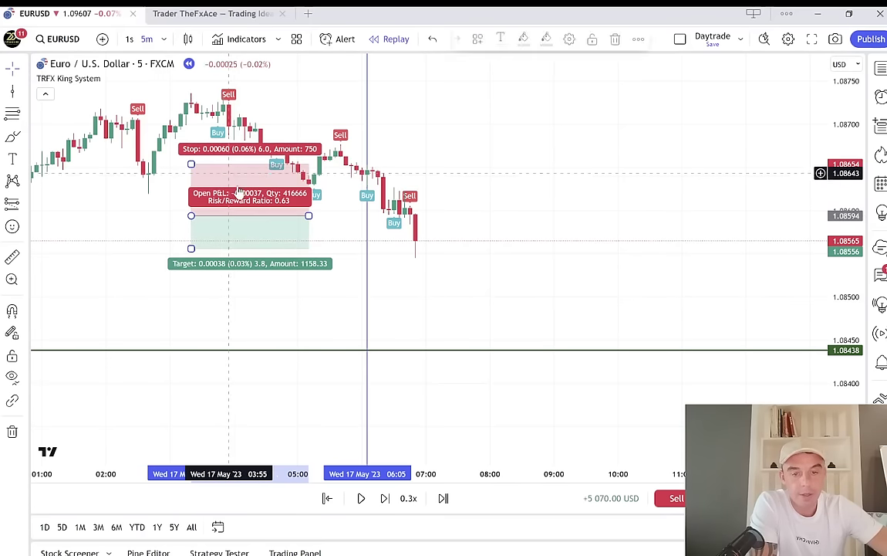
left_click_drag(191, 248, 203, 258)
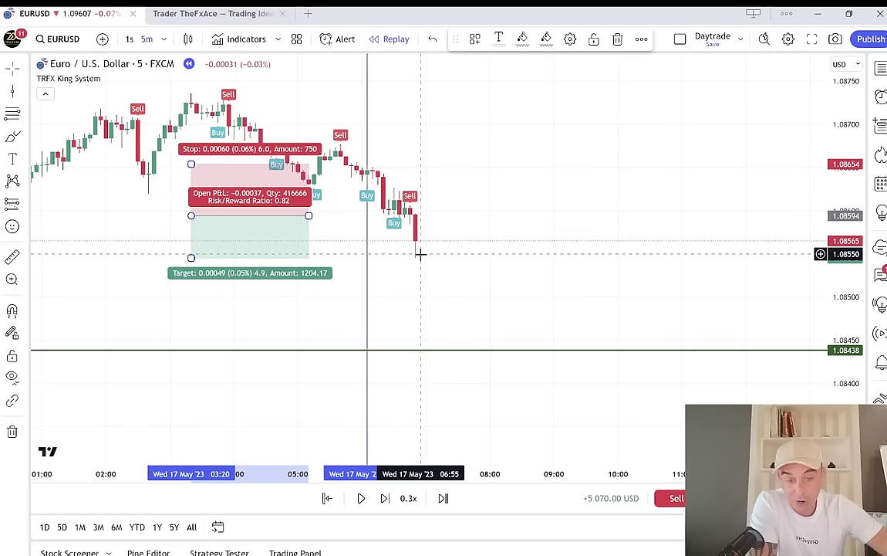
Adjust the short position to entry 1.08595, stop 1.08596 and target 1.08504, with its start at 02:25 on 17 May.
left_click_drag(191, 259, 190, 294)
left_click_drag(191, 164, 357, 216)
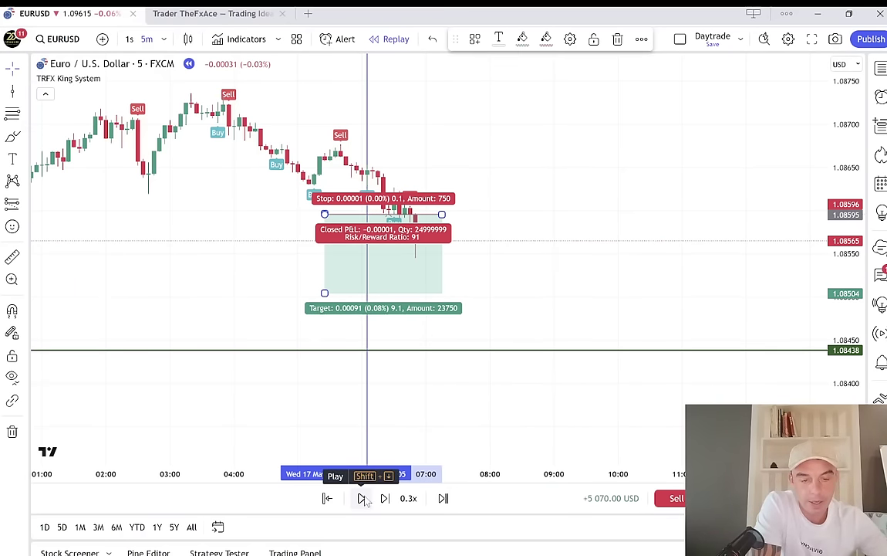
left_click_drag(324, 214, 132, 189)
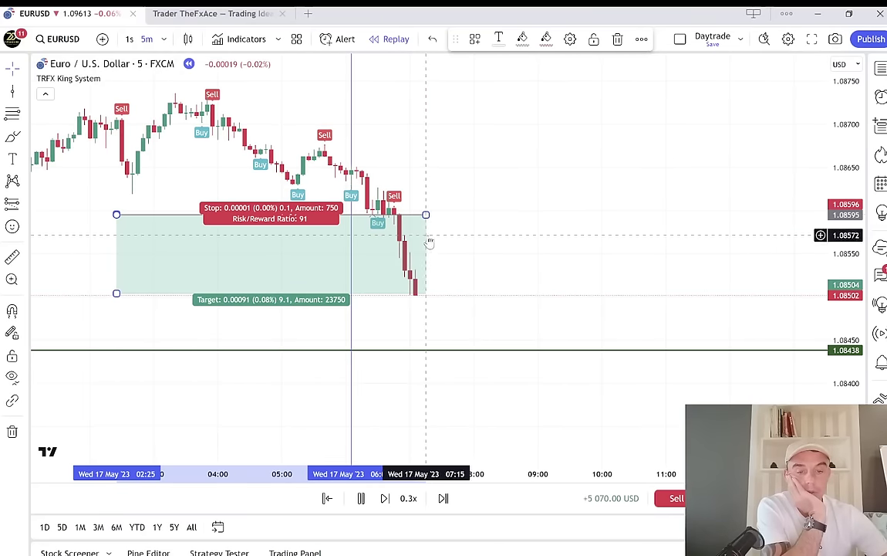
Delete the short position and continue the replay to about 08:20 on 17 May, pausing there.
left_click(617, 39)
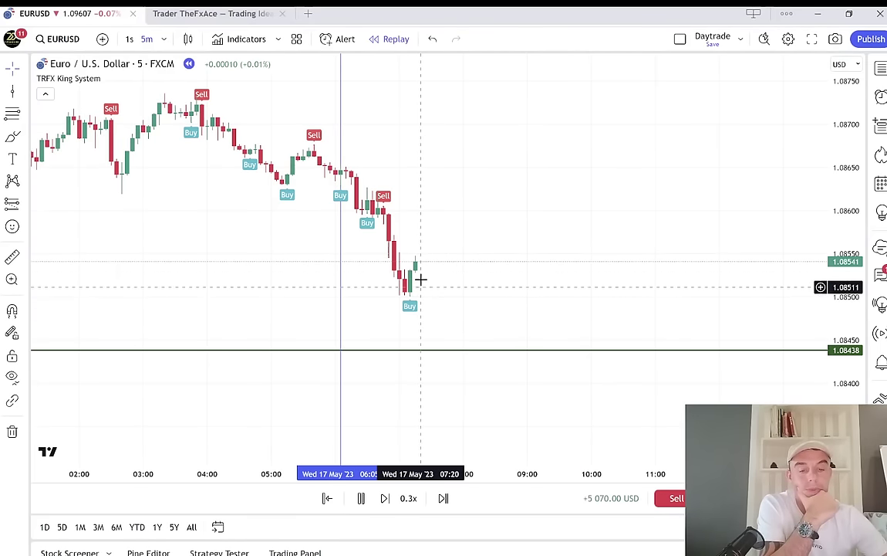
left_click(362, 499)
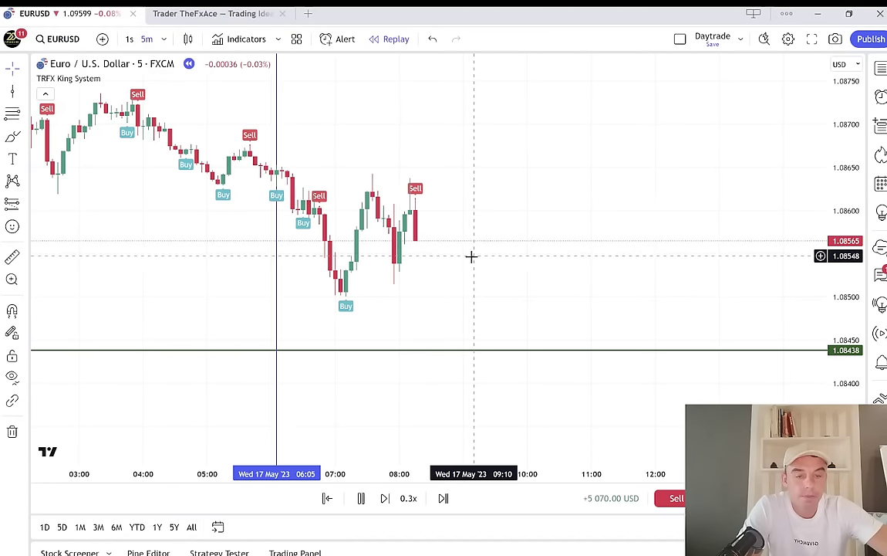
left_click(361, 499)
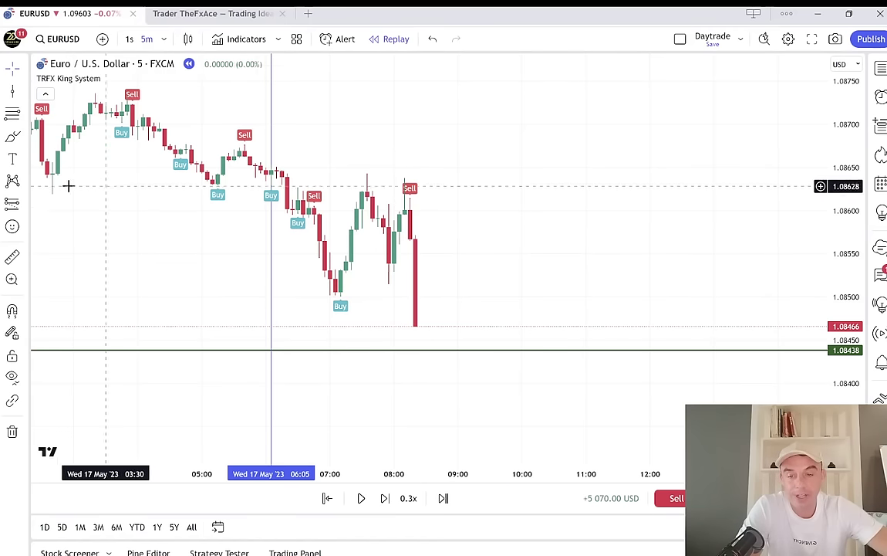
Draw a short position beyond the last candle with entry at 1.08568, stop at 1.08664 and target at 1.08501.
left_click(465, 238)
left_click_drag(463, 190, 463, 155)
left_click_drag(463, 285, 334, 301)
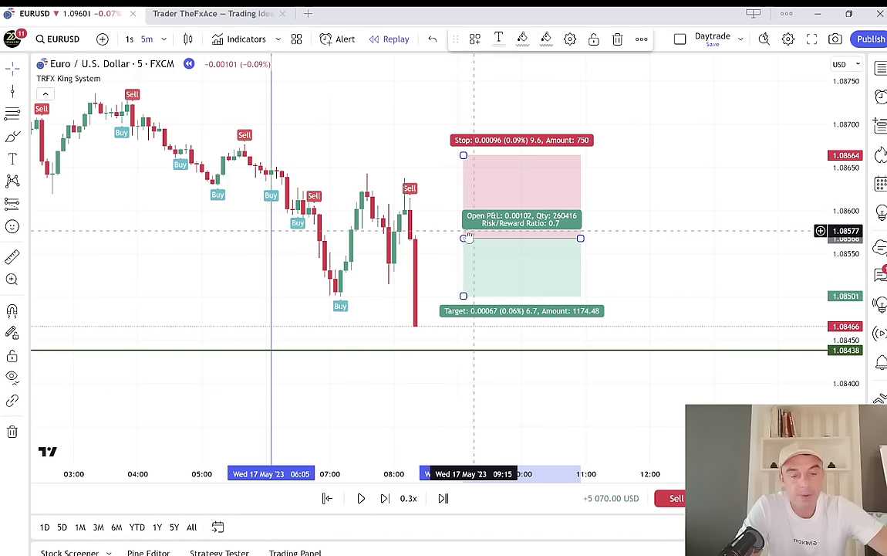
Extend the short position's start back to 08:00 and set entry 1.08567, stop 1.08568 and target 1.08503.
left_click_drag(463, 239, 394, 240)
mouse_move(394, 296)
left_mouse_down()
mouse_move(371, 298)
mouse_move(380, 328)
mouse_move(379, 295)
left_mouse_up()
left_click_drag(393, 155, 395, 232)
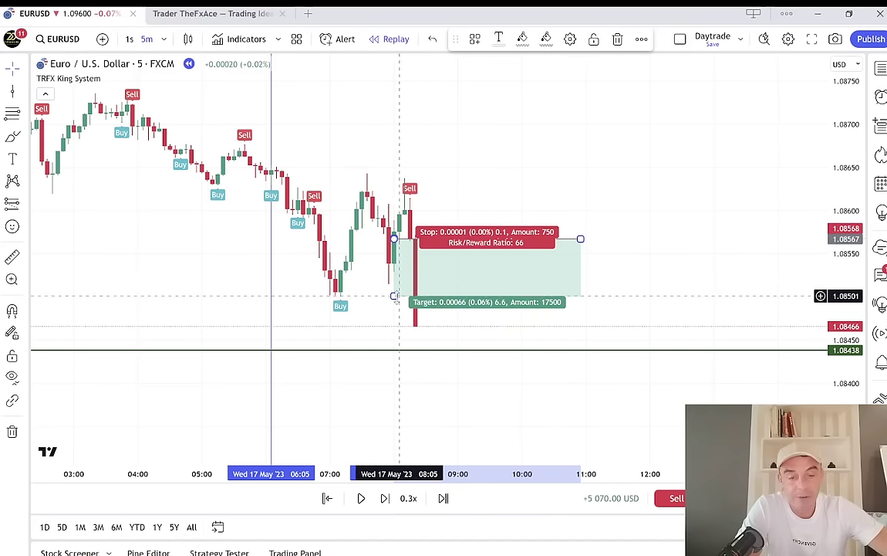
mouse_move(394, 296)
left_mouse_down()
mouse_move(402, 330)
mouse_move(400, 294)
left_mouse_up()
right_click(402, 274)
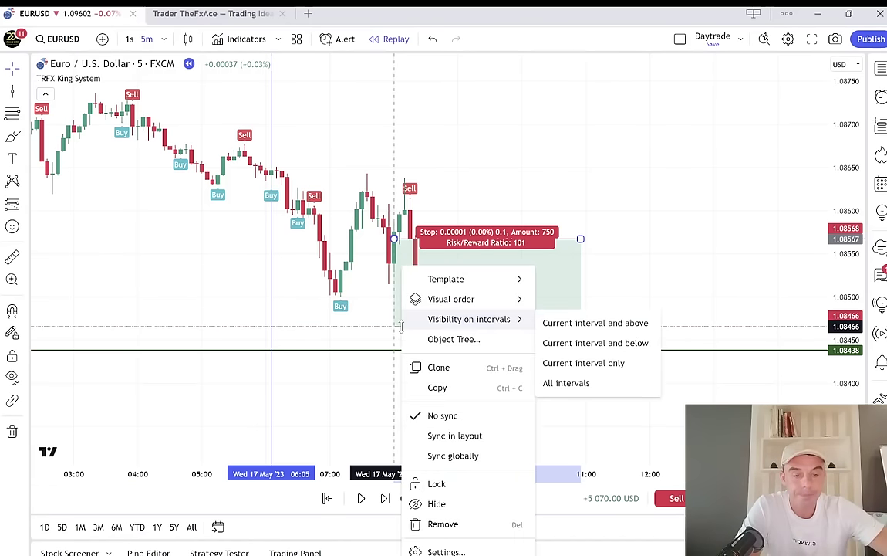
left_click(379, 152)
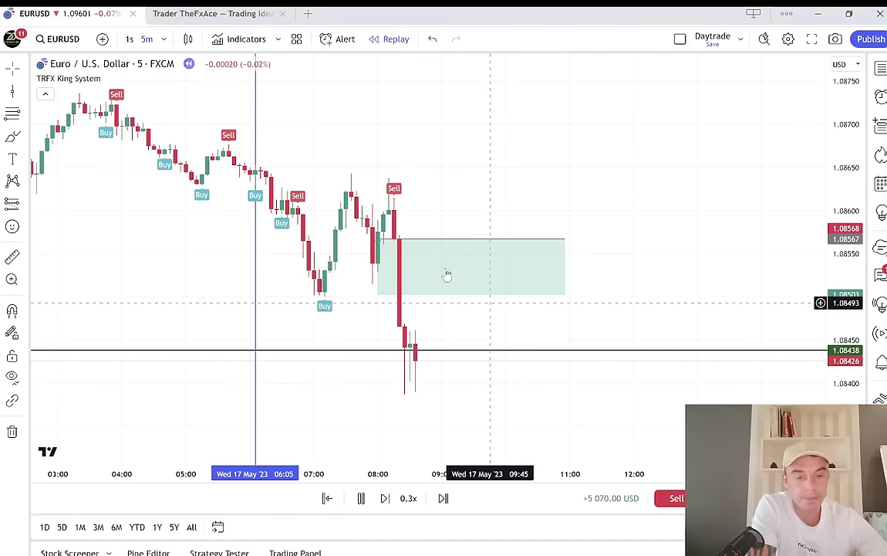
Delete the short position at 08:00 and pause the replay at about 08:45.
left_click(567, 244)
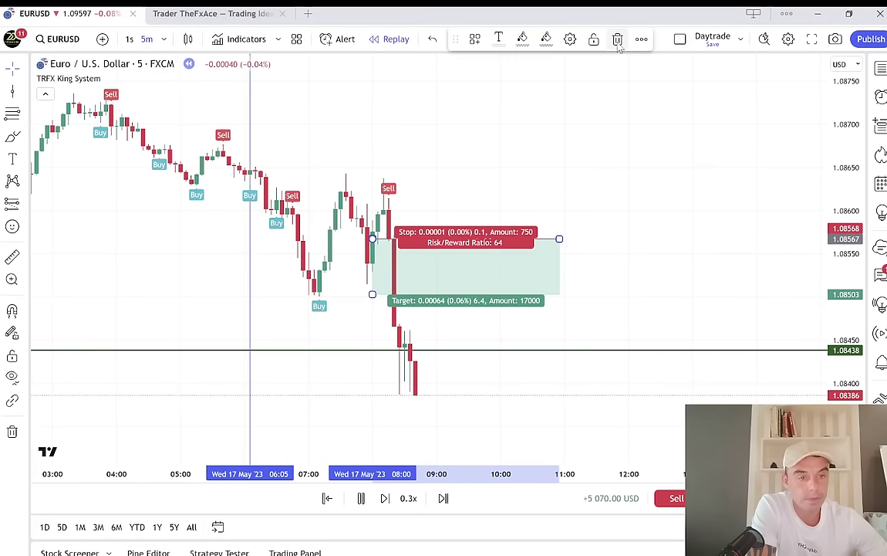
left_click(616, 38)
left_click(363, 498)
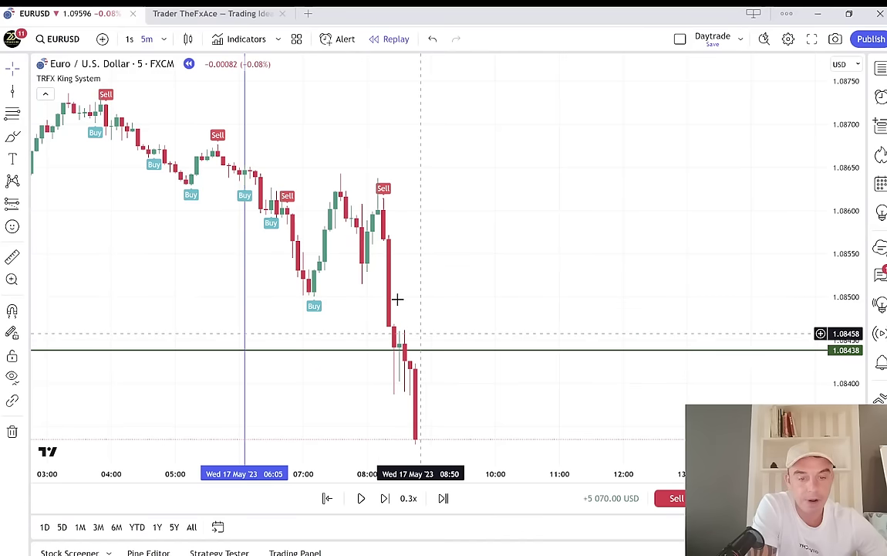
Resume the replay and compress the price scale, running to about 09:20 on 17 May.
left_click(361, 498)
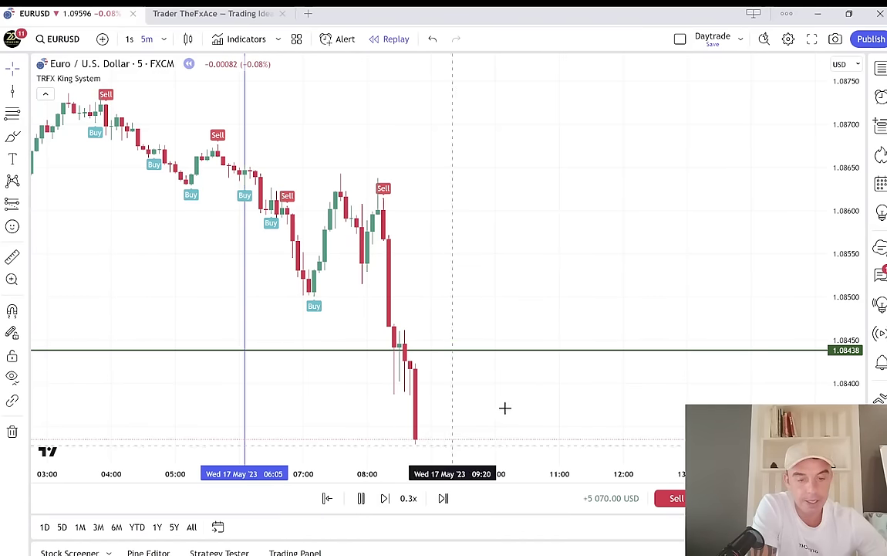
left_click_drag(591, 390, 551, 293)
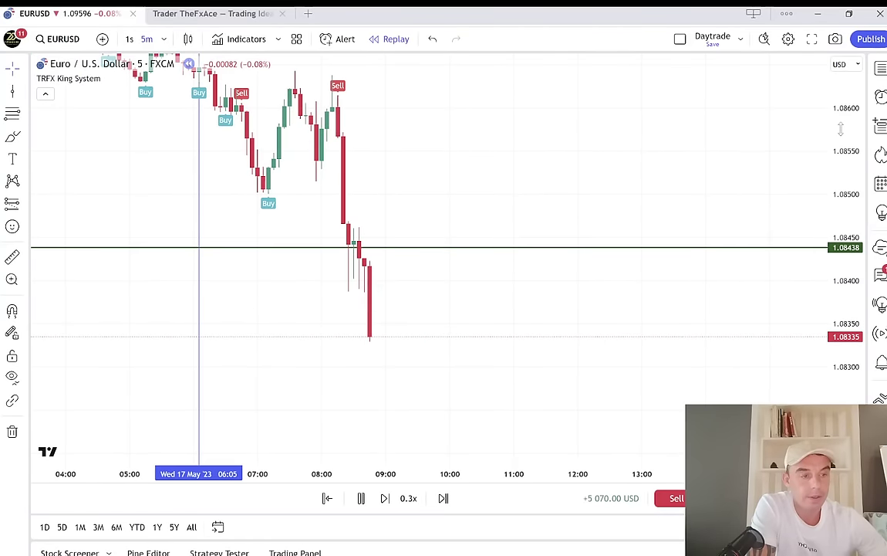
left_click_drag(842, 129, 842, 182)
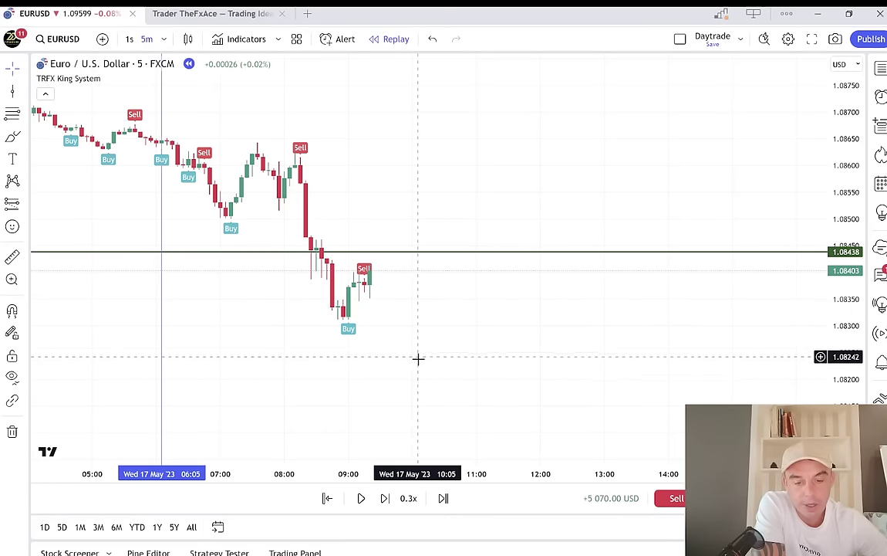
Draw a short position starting at 09:30 with entry at 1.08374, stop at 1.08489 and target at 1.08214.
left_click(14, 207)
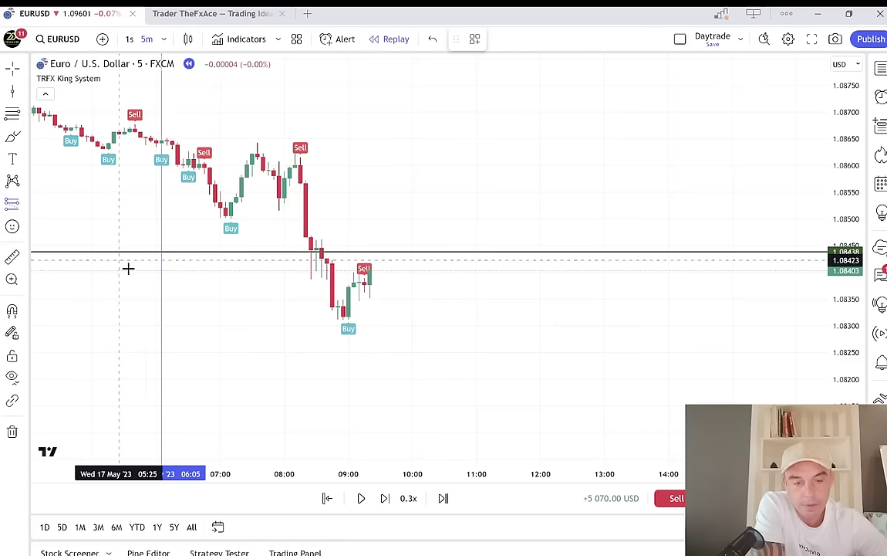
left_click(383, 286)
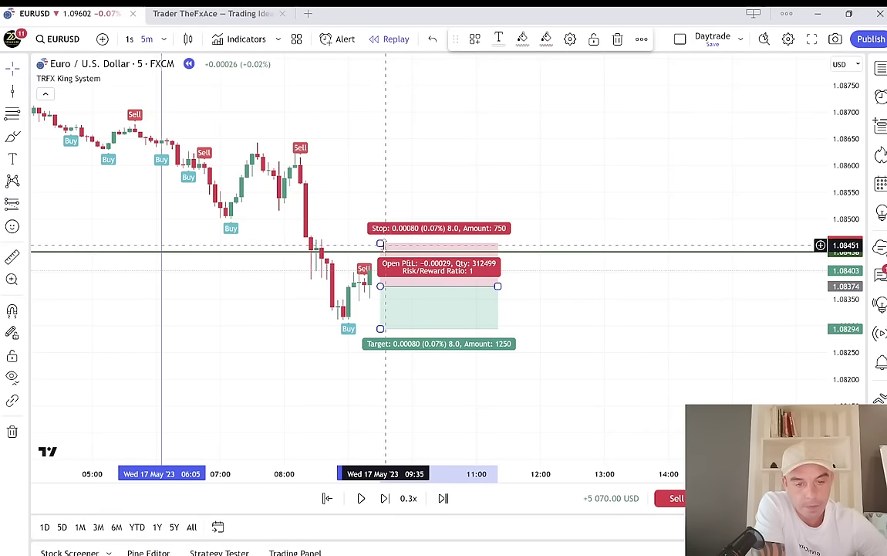
left_click_drag(380, 243, 380, 225)
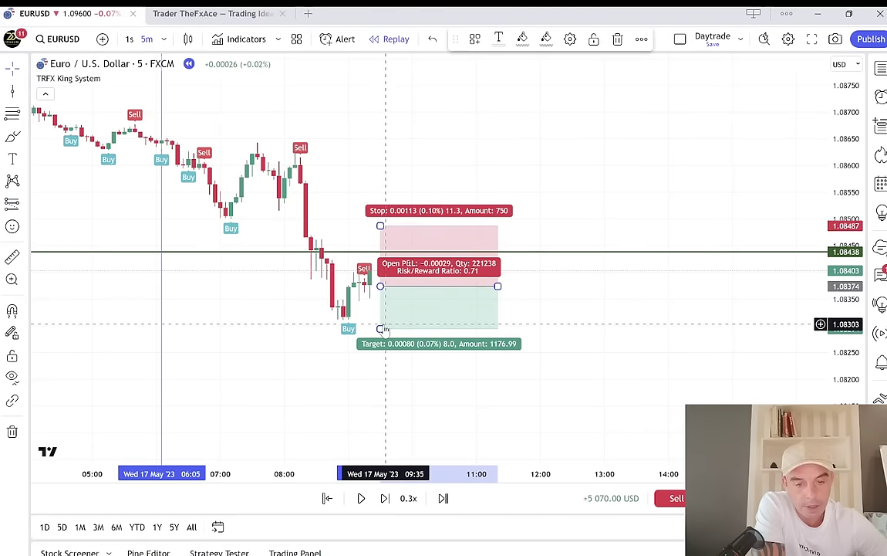
left_click_drag(381, 328, 381, 371)
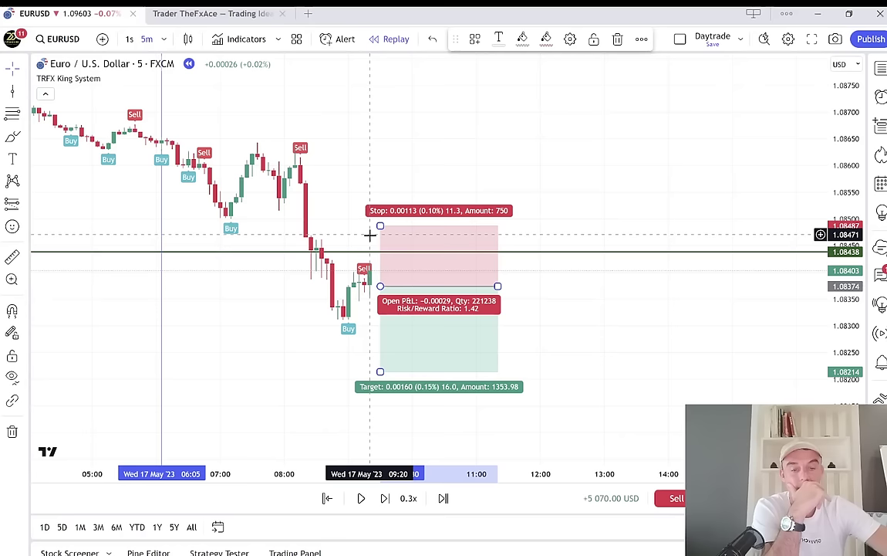
left_click_drag(379, 226, 380, 224)
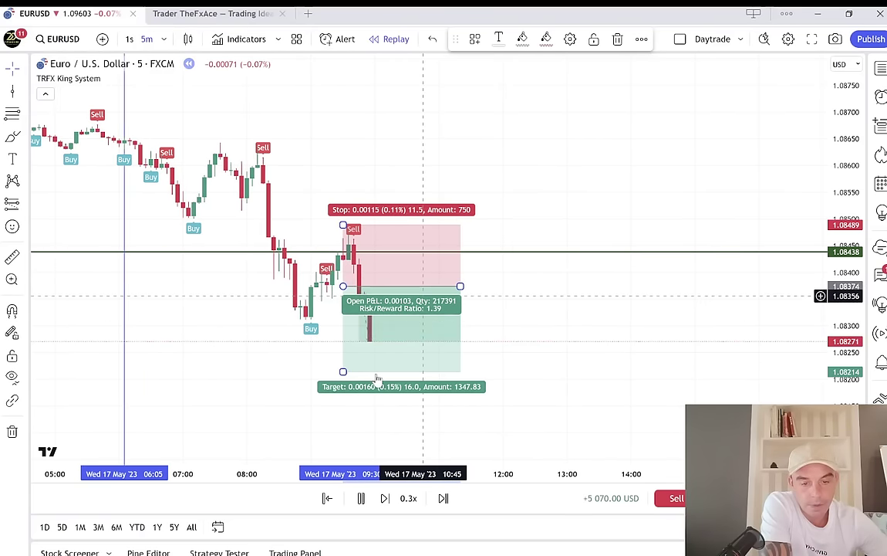
Pause at about 09:55, delete the 09:30 short position, and run the replay on to about 11:30.
left_click(361, 498)
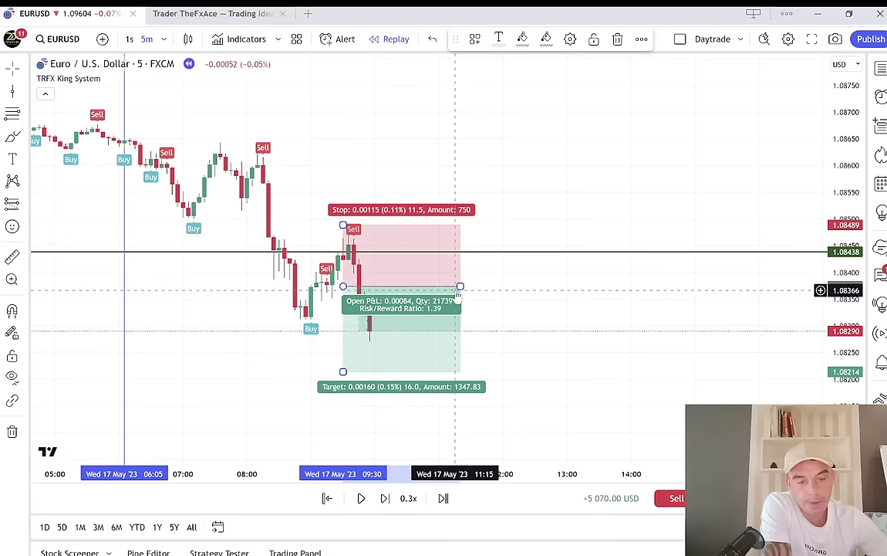
mouse_move(450, 287)
left_mouse_down()
mouse_move(543, 233)
mouse_move(622, 169)
left_mouse_up()
left_click(618, 39)
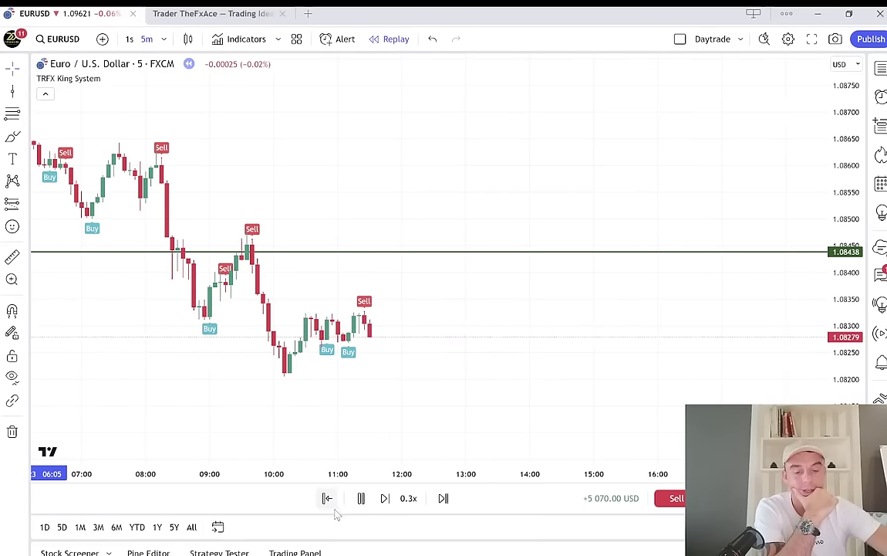
left_click(361, 499)
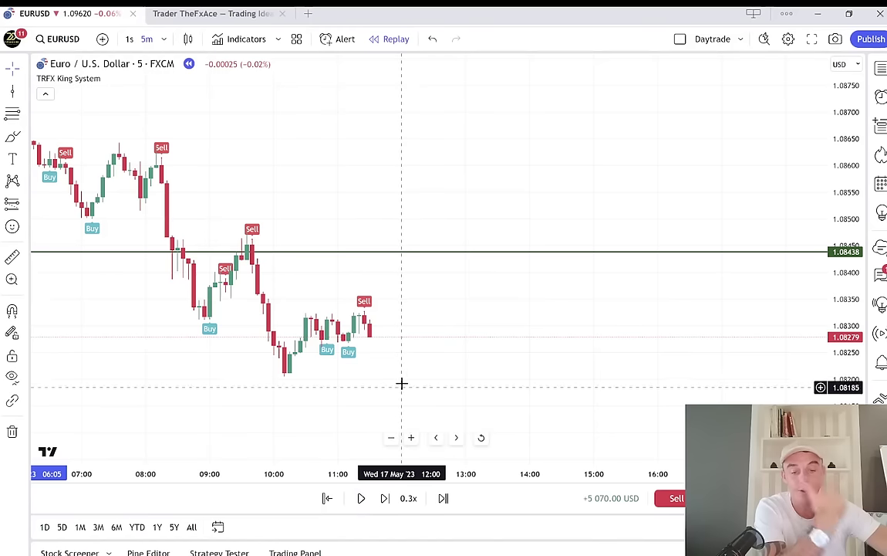
Draw a short position starting at 11:25 with entry at 1.08304, stop at 1.08392 and target 0.00170 below entry.
left_click(13, 204)
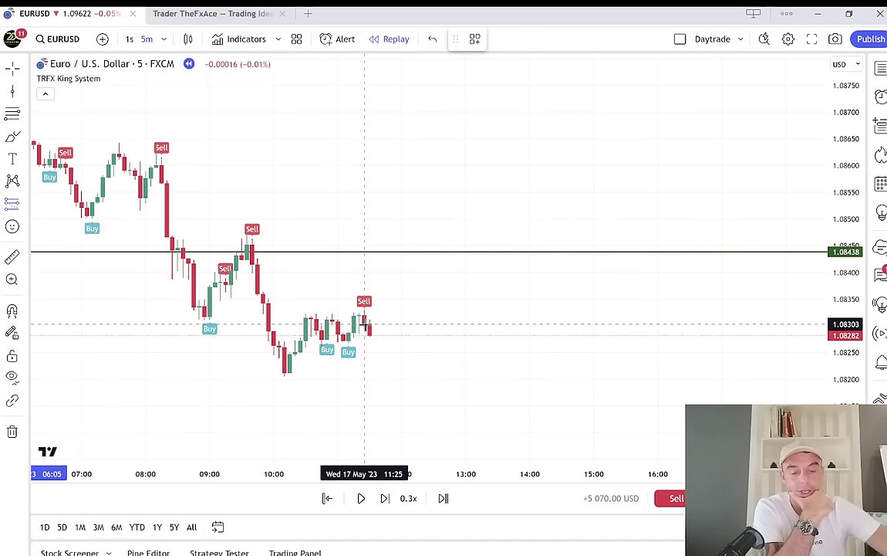
left_click(364, 324)
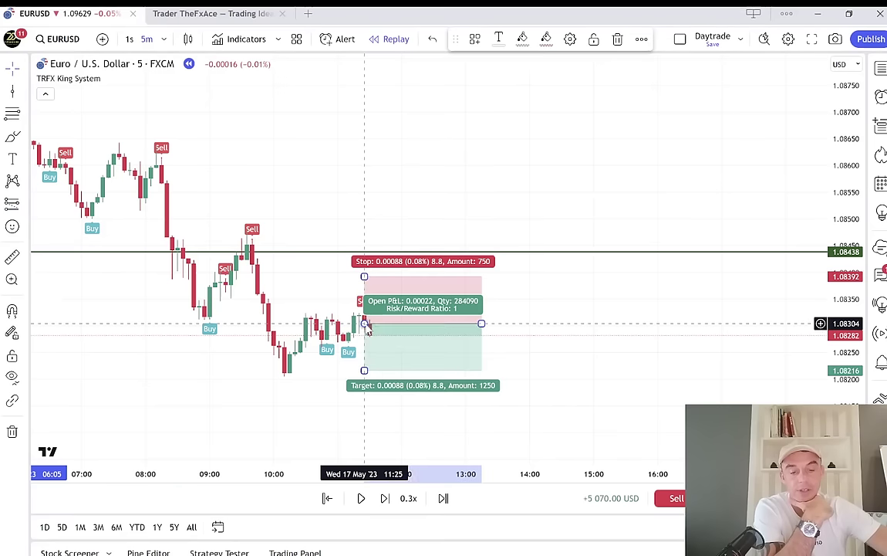
mouse_move(364, 277)
left_mouse_down()
mouse_move(369, 297)
mouse_move(368, 222)
mouse_move(380, 291)
mouse_move(375, 276)
left_mouse_up()
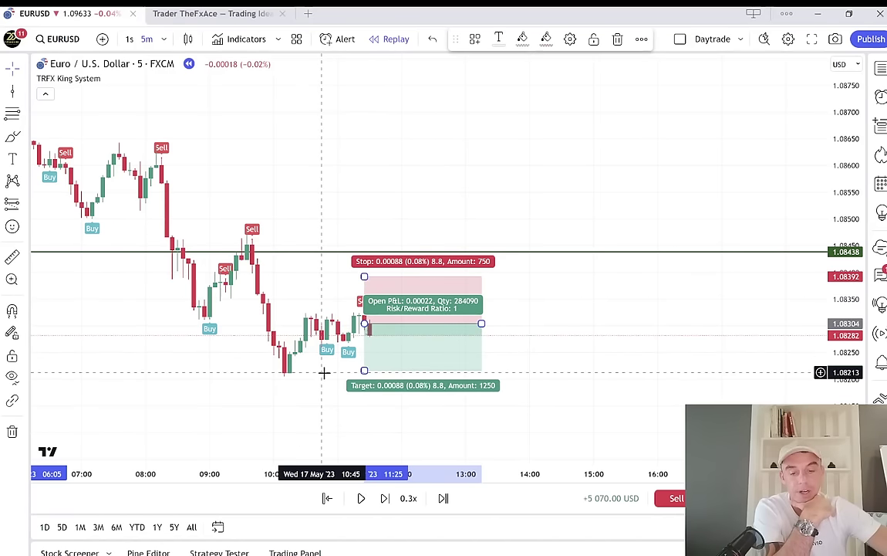
left_click_drag(364, 370, 365, 414)
Run the replay to about 12:10, pausing there, and delete the 11:25 short position.
left_click(360, 498)
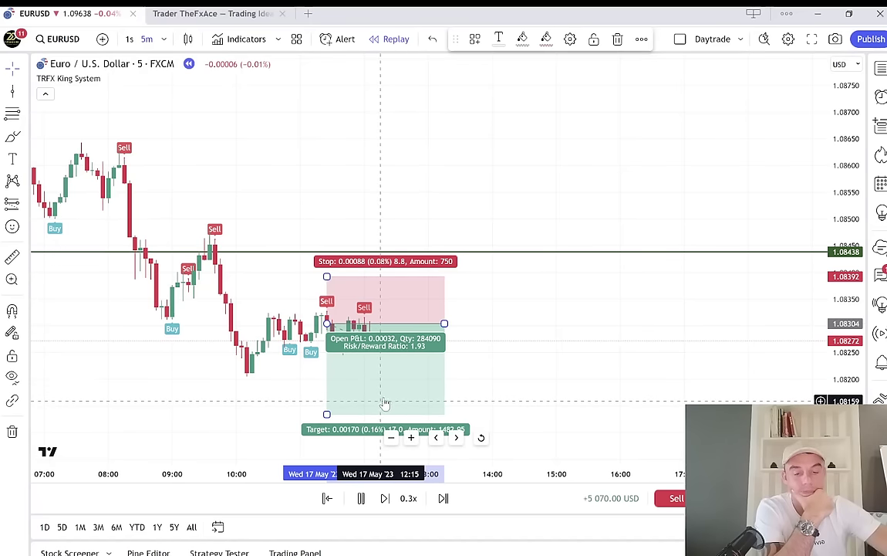
mouse_move(386, 382)
left_mouse_down()
mouse_move(438, 350)
mouse_move(629, 184)
left_mouse_up()
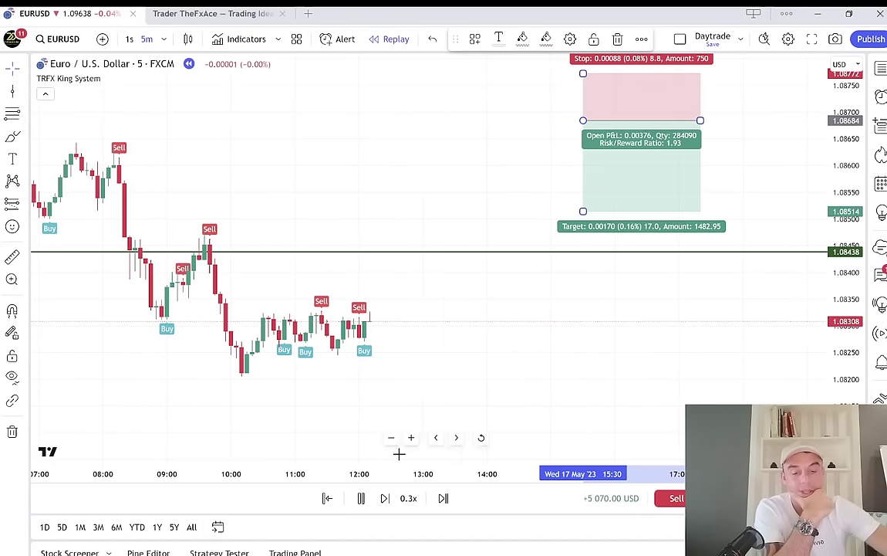
left_click(362, 499)
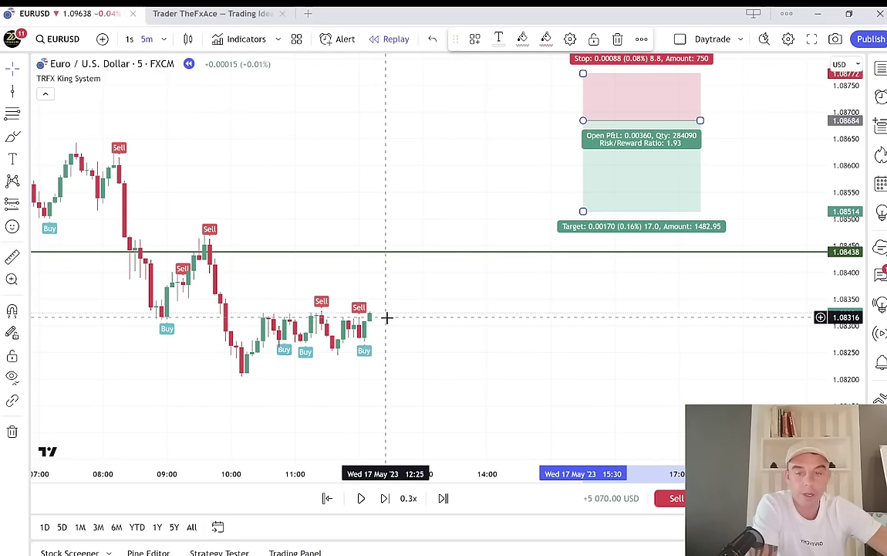
left_click_drag(664, 133, 403, 168)
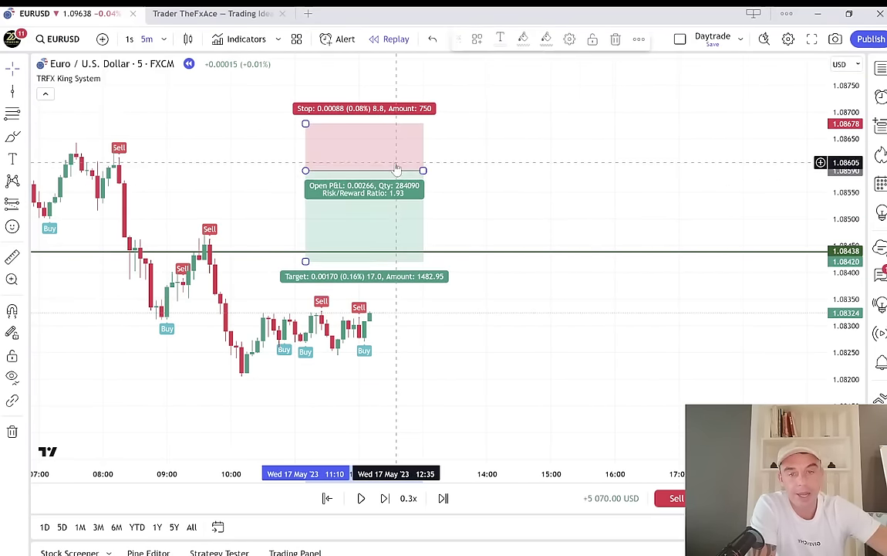
left_click(616, 44)
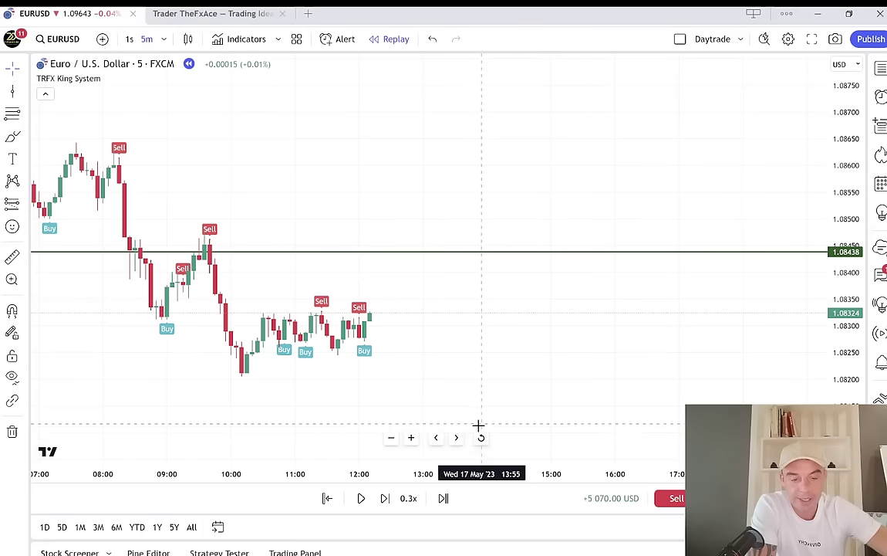
Advance the replay bar by bar to about 13:45 on 17 May.
left_click(385, 499)
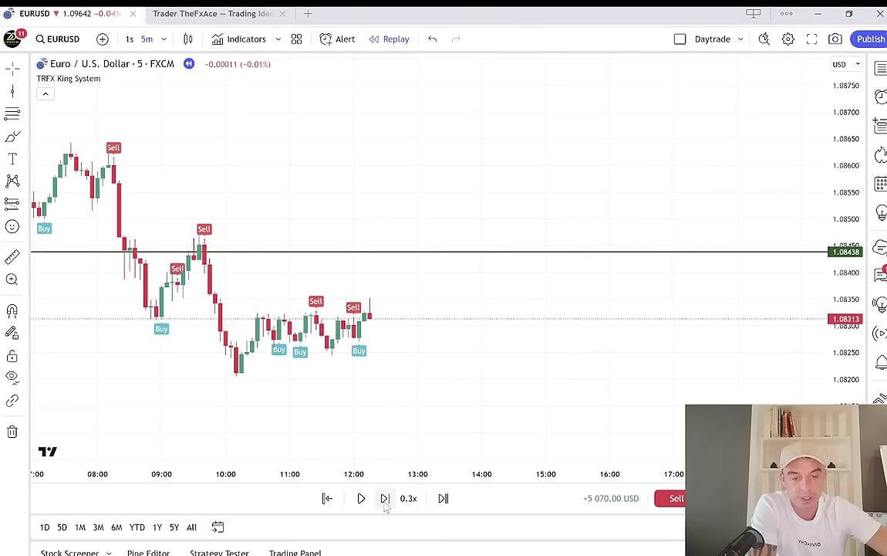
triple_click(384, 498)
triple_click(384, 499)
triple_click(384, 499)
double_click(384, 498)
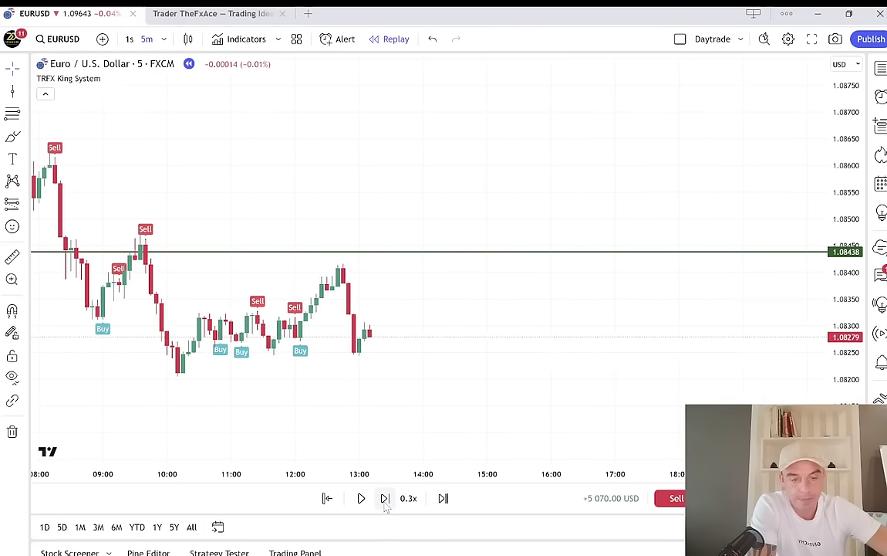
double_click(384, 499)
triple_click(384, 499)
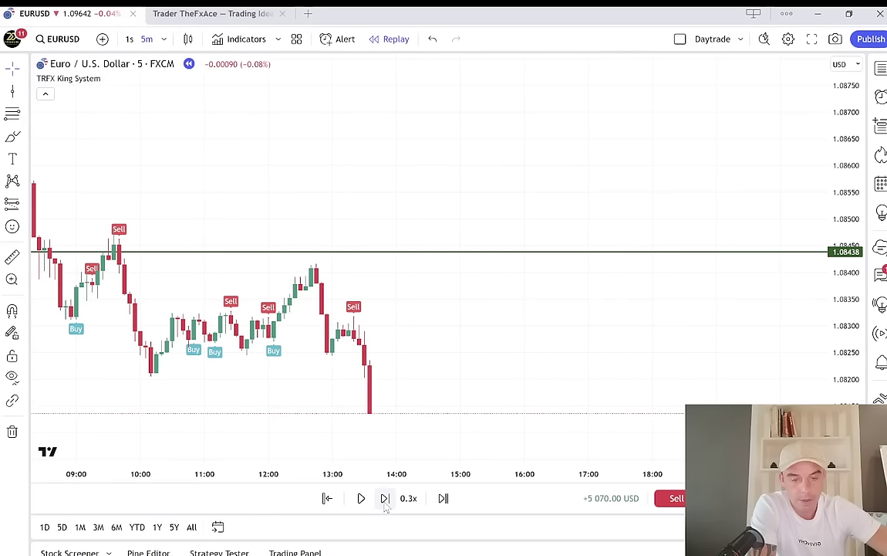
double_click(385, 499)
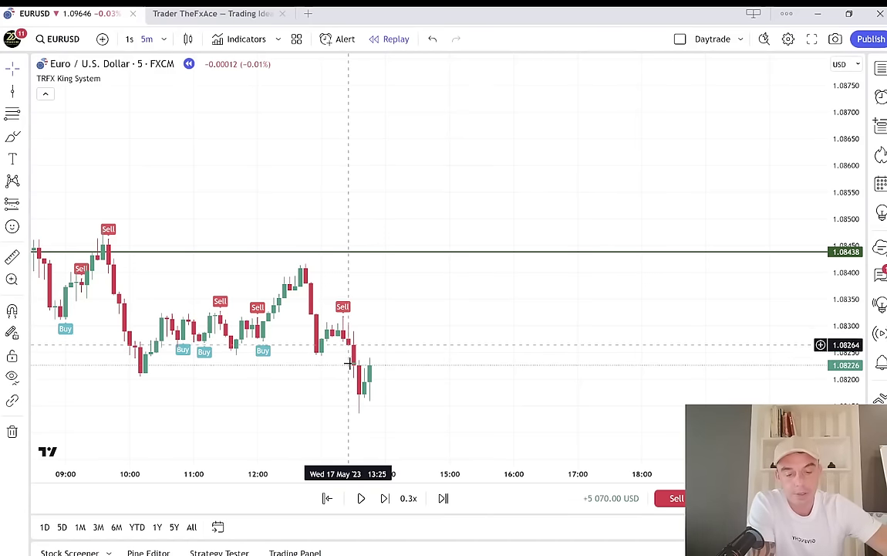
Switch the chart to the 1-day timeframe.
left_click(163, 39)
left_click(199, 488)
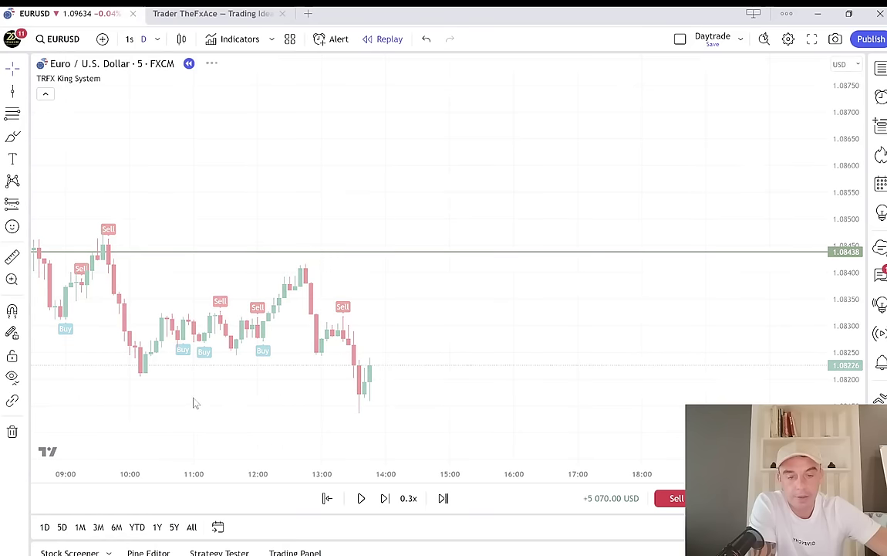
Return the chart to the 5-minute timeframe after checking the 4-hour one, and run the replay to about 14:00 on 17 May.
left_click(157, 39)
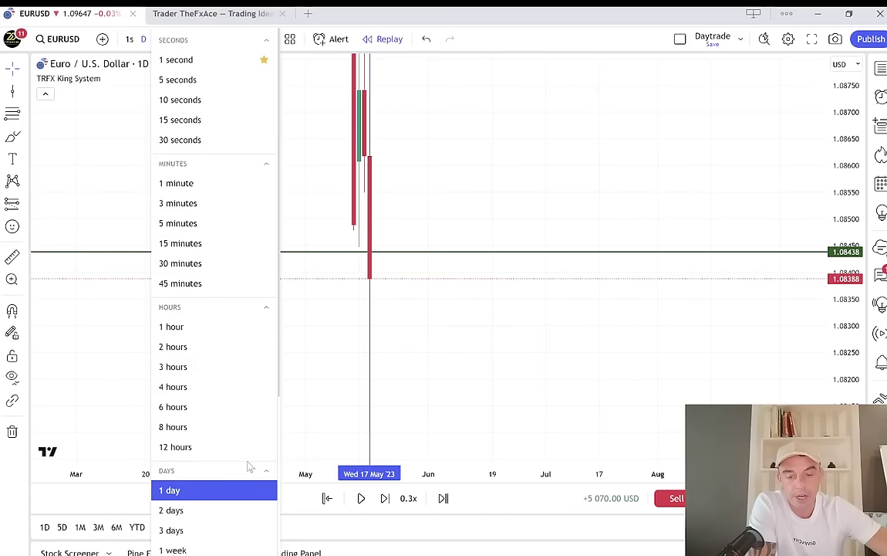
left_click(203, 388)
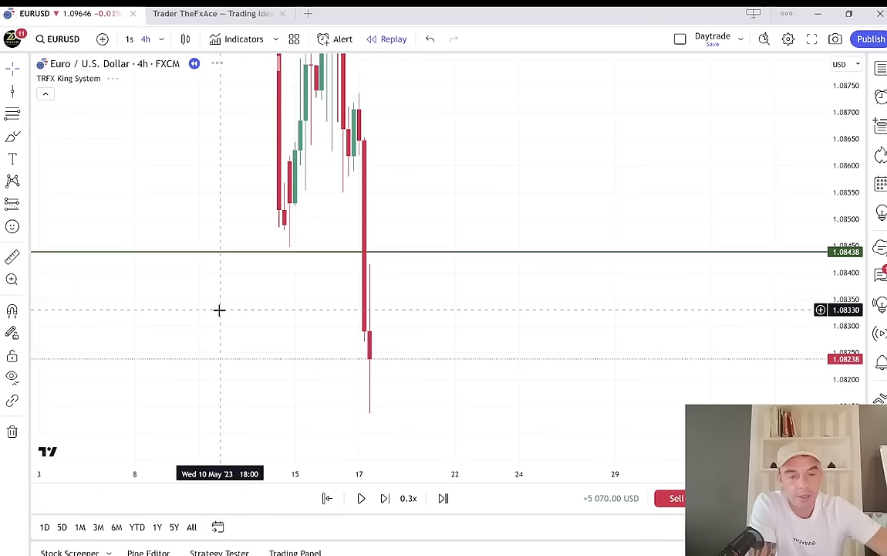
left_click(154, 40)
left_click(197, 223)
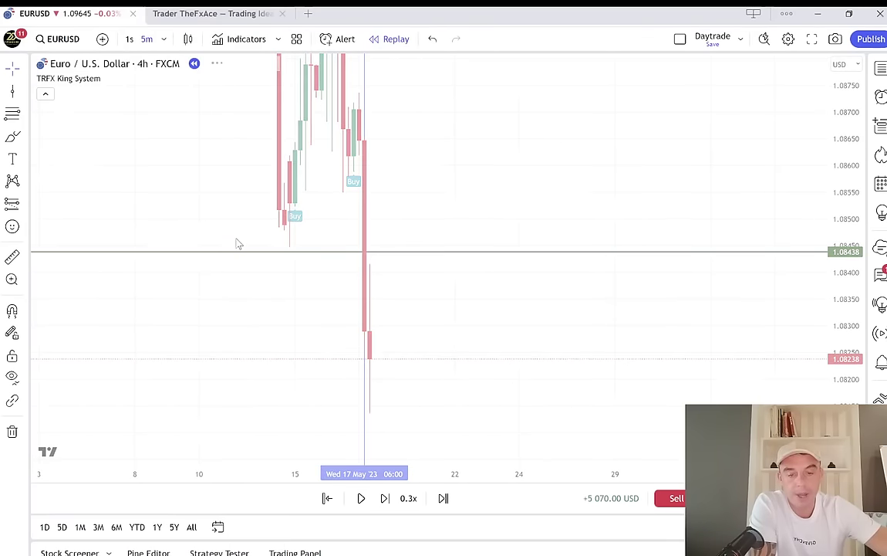
left_click(361, 498)
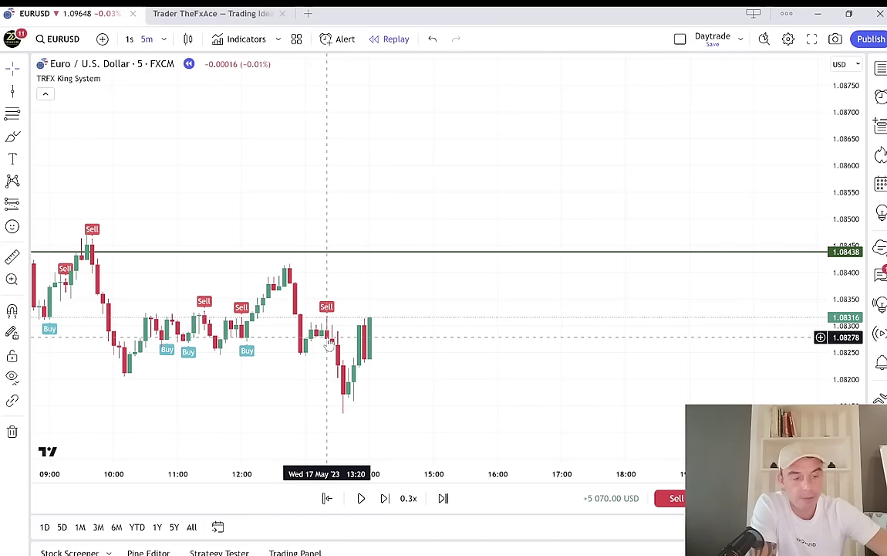
Draw a trial short position starting at 12:25 with entry at 1.08274 and stop at 1.08359, and delete it.
left_click(20, 204)
left_click(269, 337)
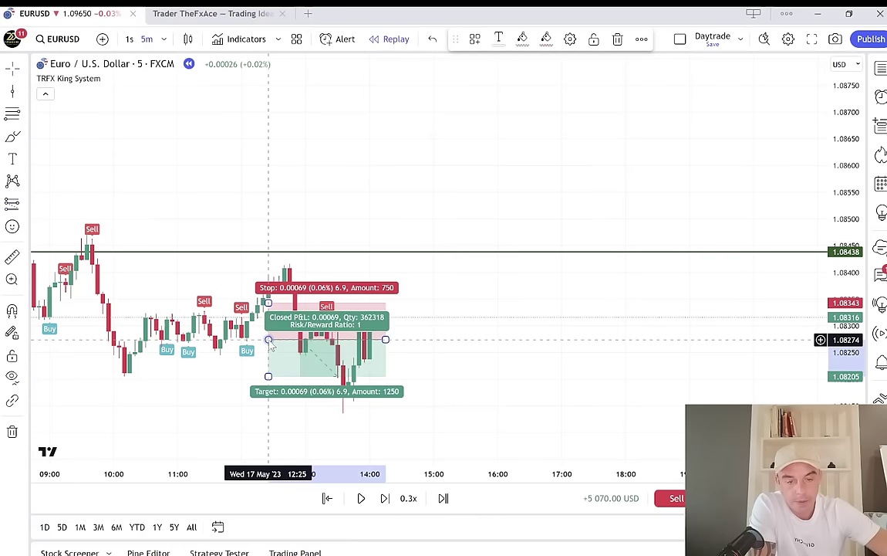
left_click_drag(269, 303, 269, 294)
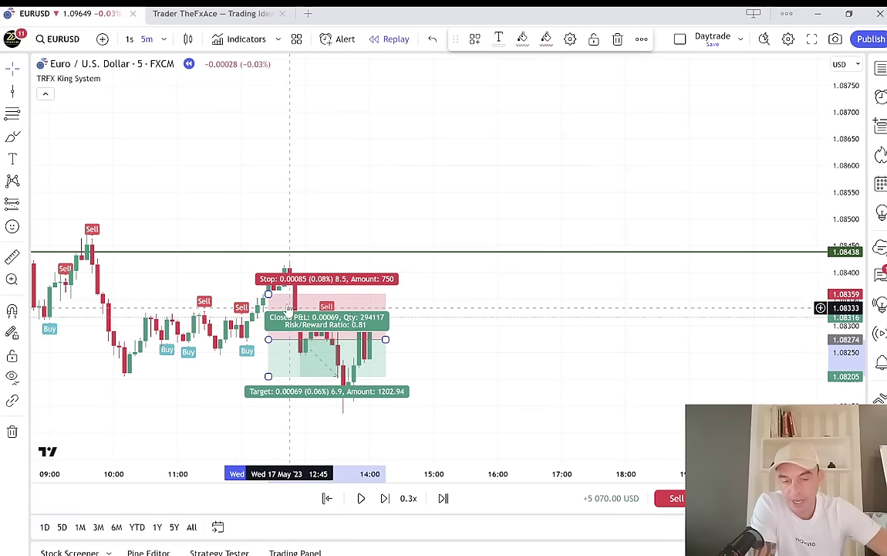
left_click(617, 39)
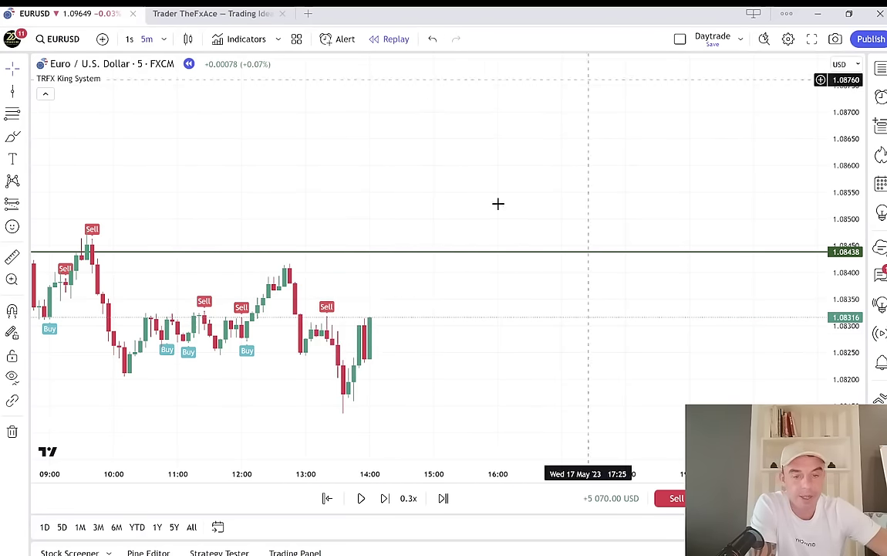
Run the replay from 14:00 to about 15:35 on 17 May and pause it there.
left_click(363, 498)
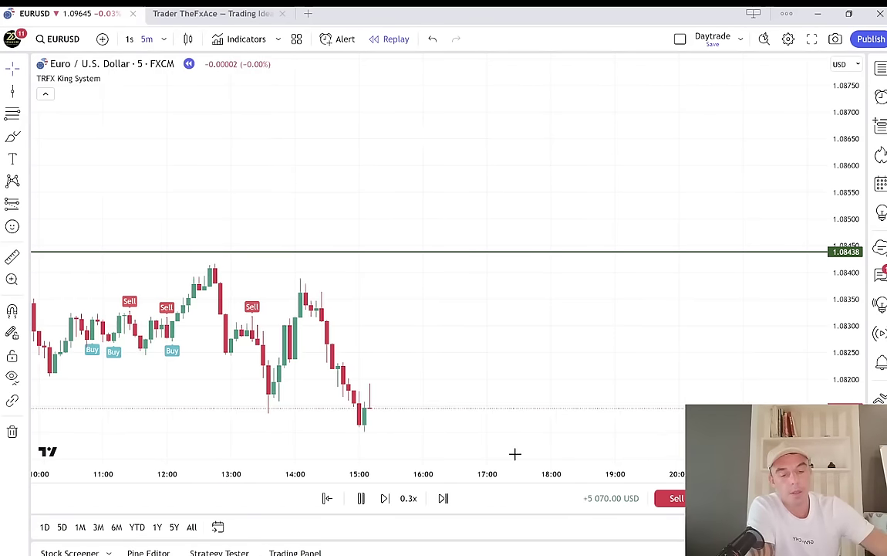
left_click_drag(462, 385, 378, 213)
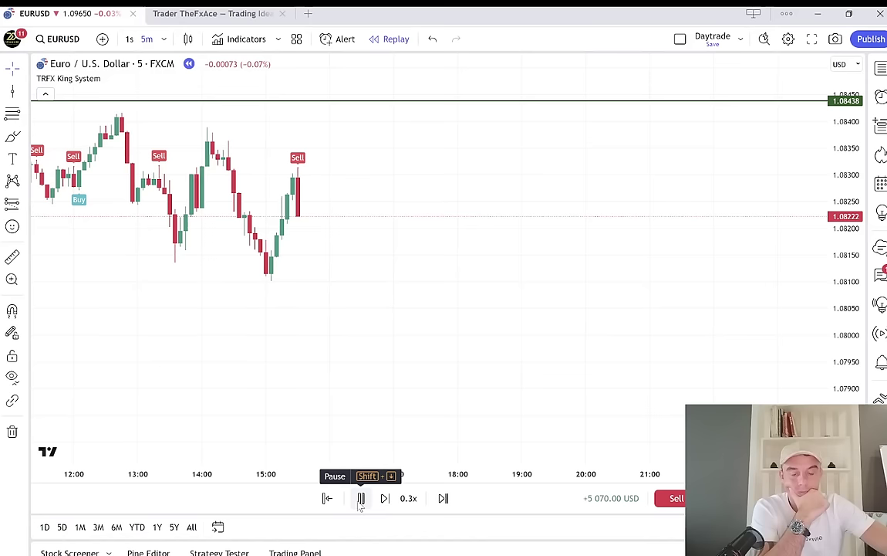
left_click(361, 500)
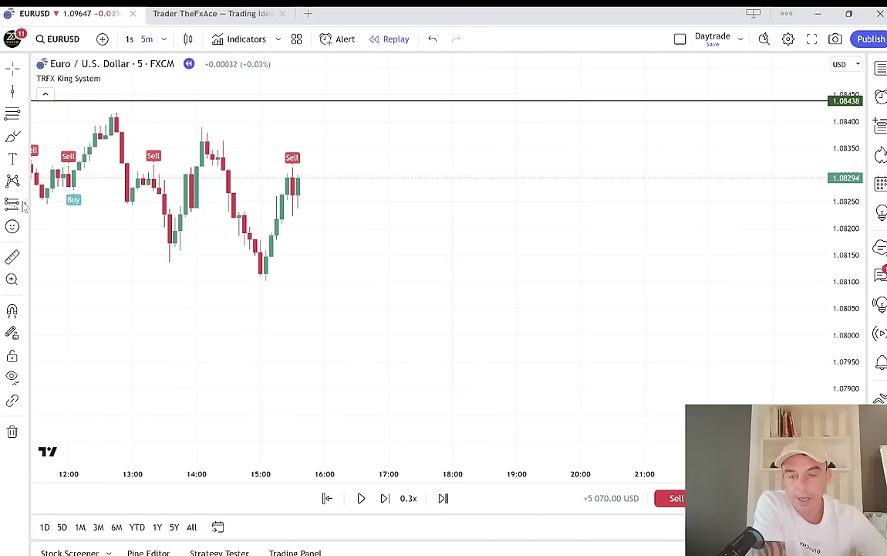
Draw a short position from 12:50 to about 15:25 with entry at 1.08263, stop at 1.08410 and target at 1.08015.
left_click(121, 195)
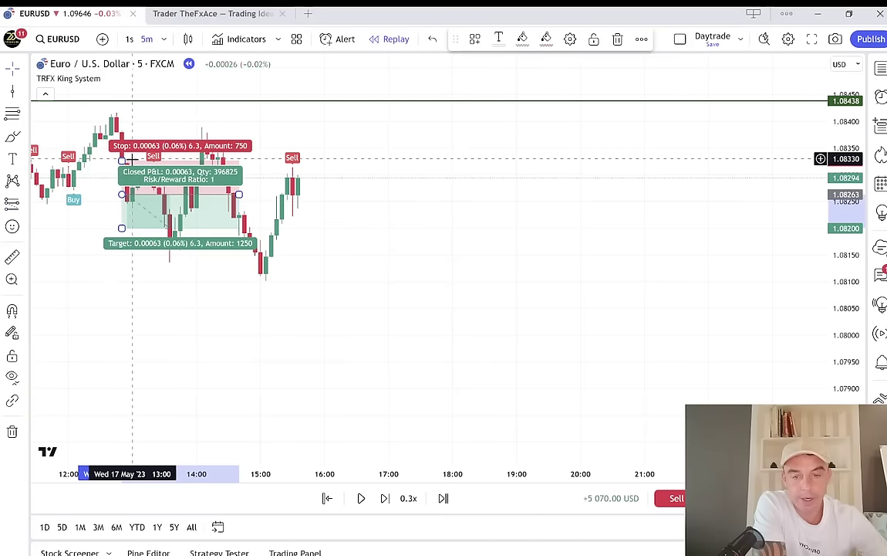
mouse_move(123, 160)
left_mouse_down()
mouse_move(124, 121)
mouse_move(131, 163)
mouse_move(131, 142)
left_mouse_up()
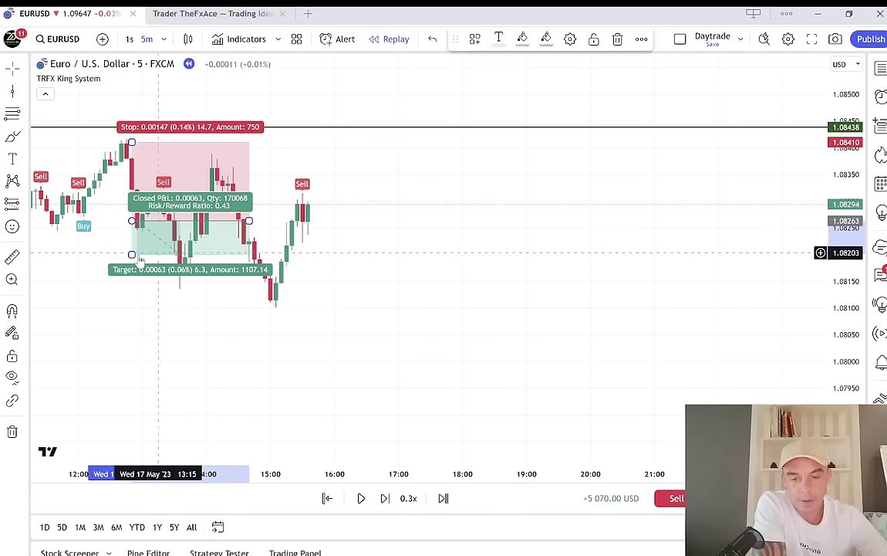
left_click_drag(132, 255, 131, 313)
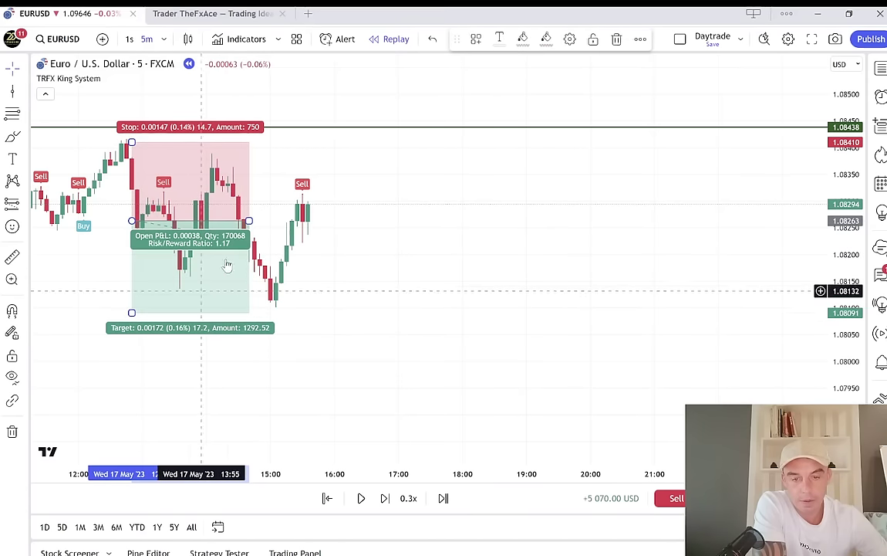
mouse_move(248, 221)
left_mouse_down()
mouse_move(358, 224)
mouse_move(276, 227)
mouse_move(324, 248)
mouse_move(430, 252)
mouse_move(288, 247)
mouse_move(297, 246)
left_mouse_up()
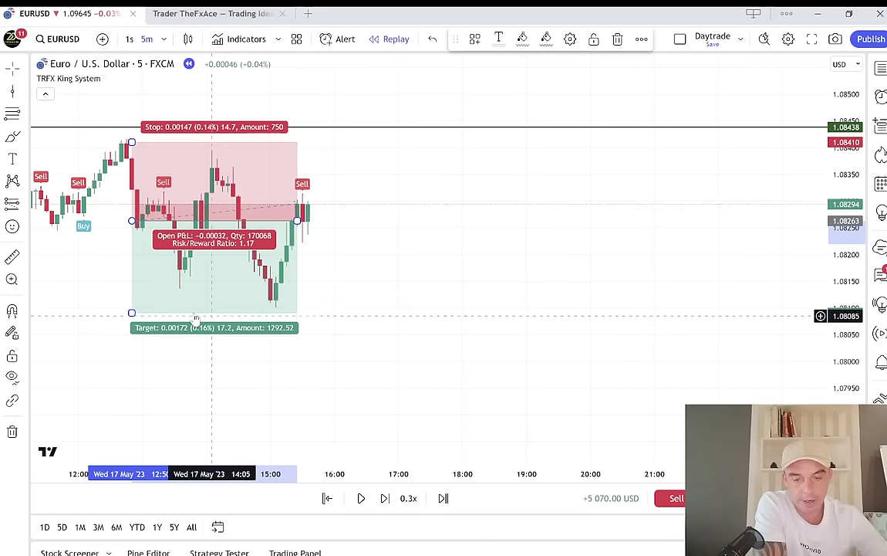
left_click_drag(132, 313, 148, 356)
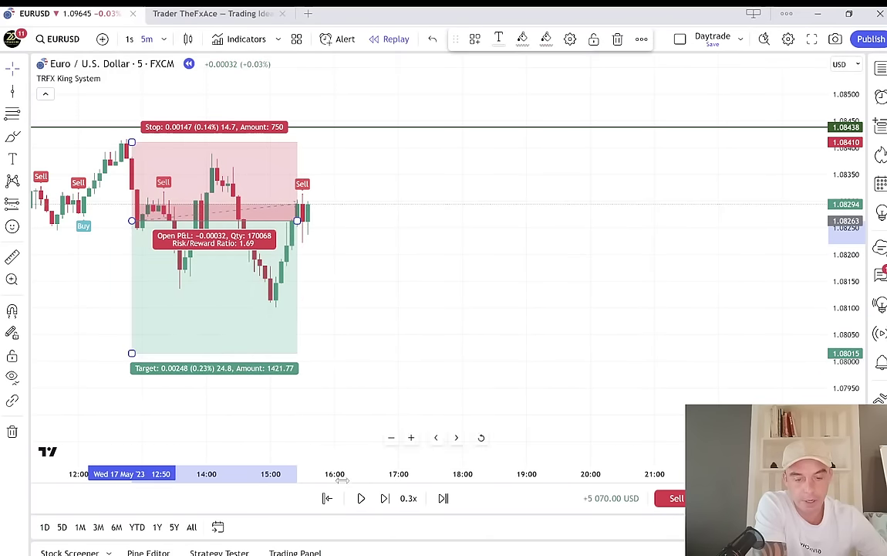
Run the replay to about 18:20, pausing there, and delete the short position that starts at 12:50.
left_click(363, 498)
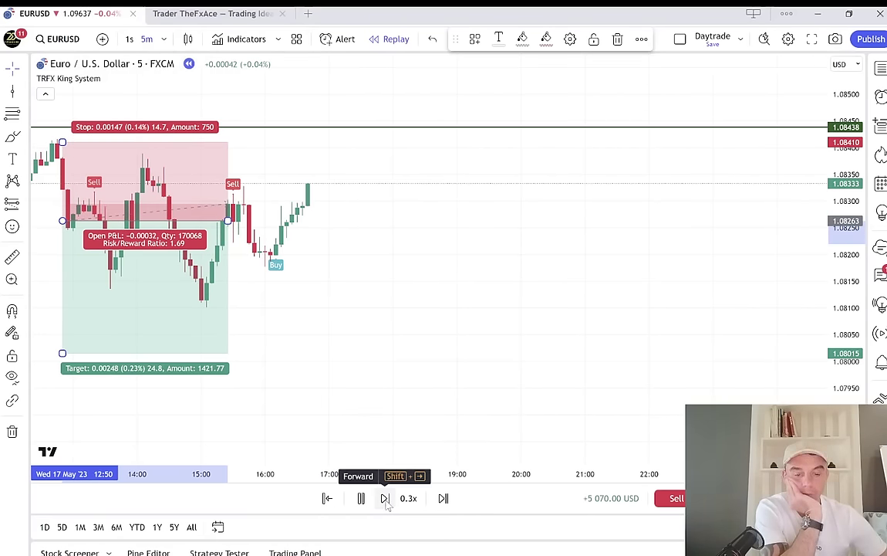
left_click(385, 499)
left_click(385, 499)
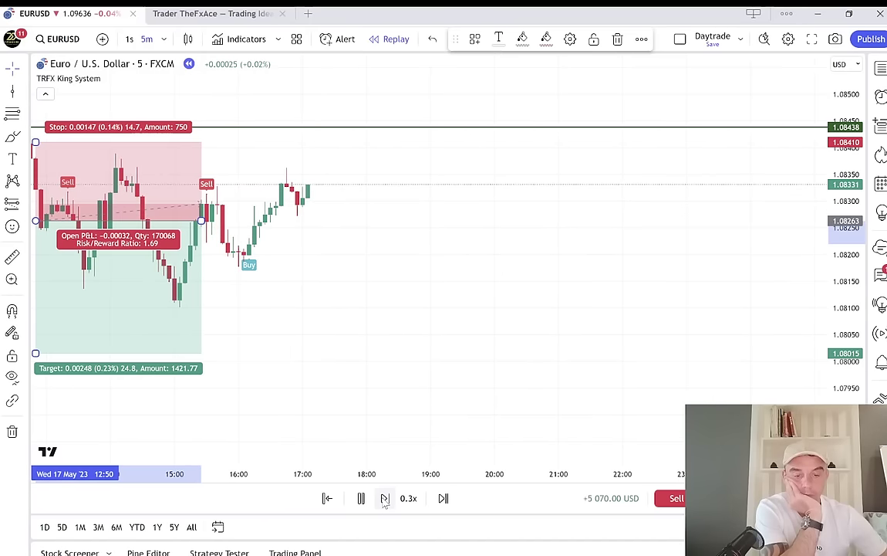
left_click(385, 498)
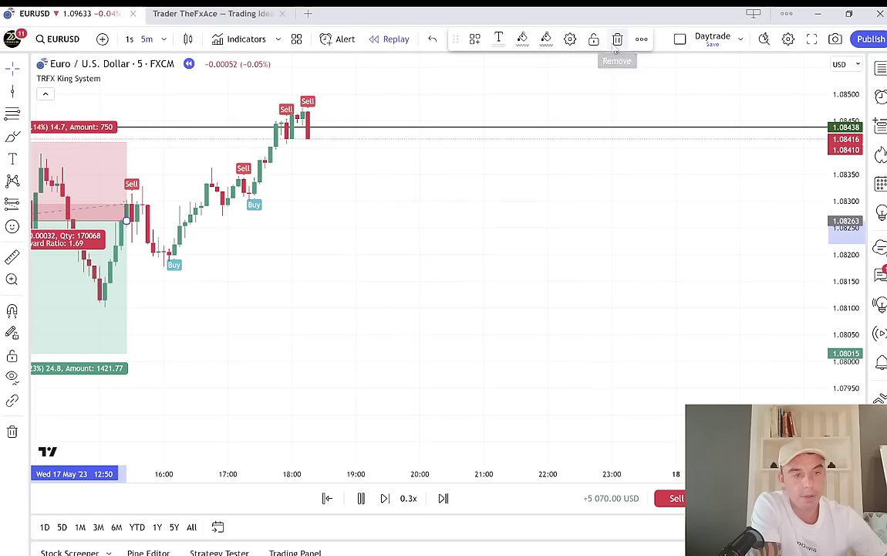
left_click(617, 43)
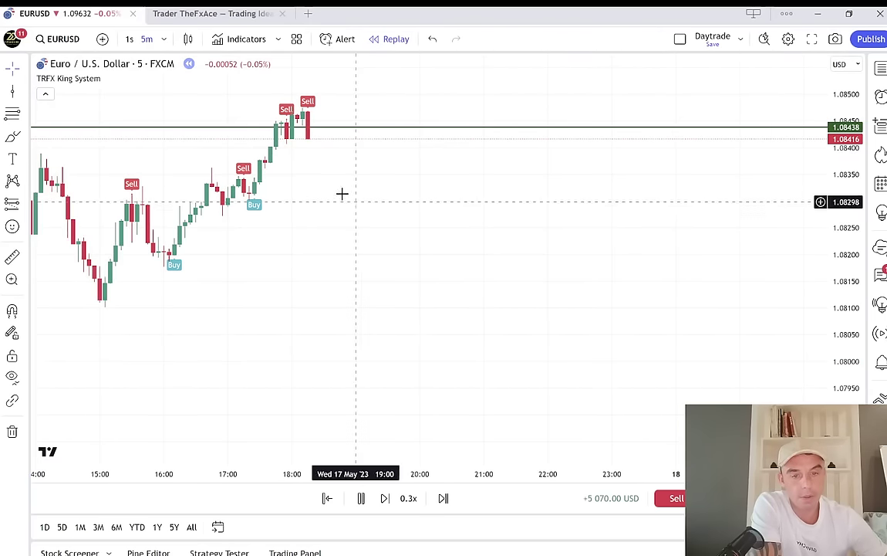
left_click(362, 499)
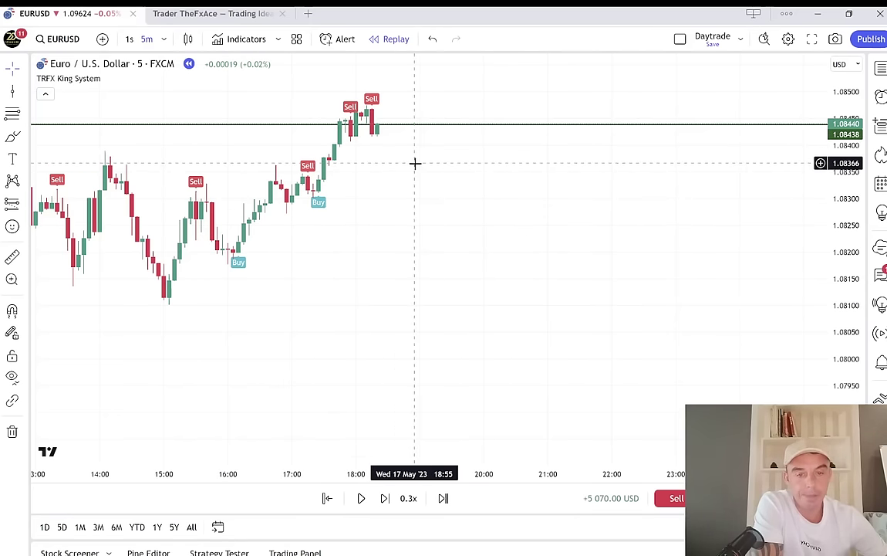
Draw a short position starting at 16:10 with entry at 1.08415, stop at 1.08550 and target at 1.08325.
left_click_drag(448, 174, 570, 209)
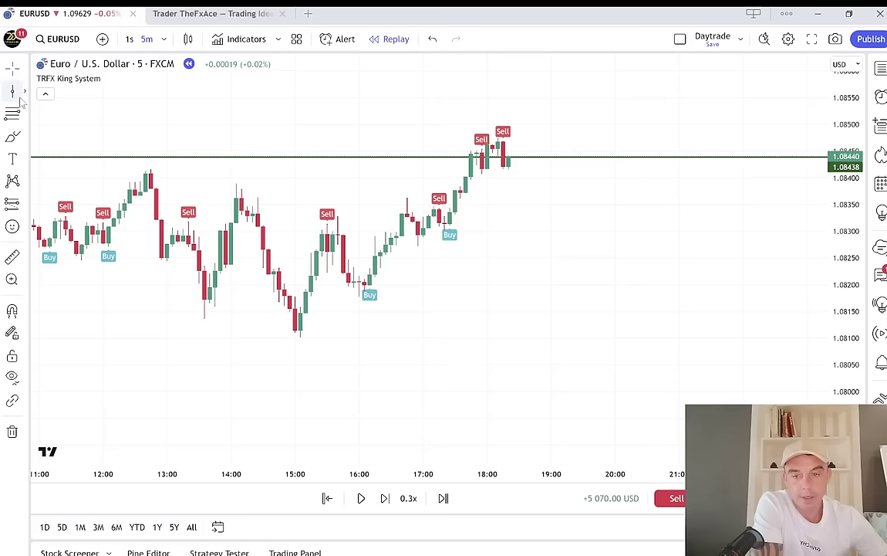
left_click(13, 201)
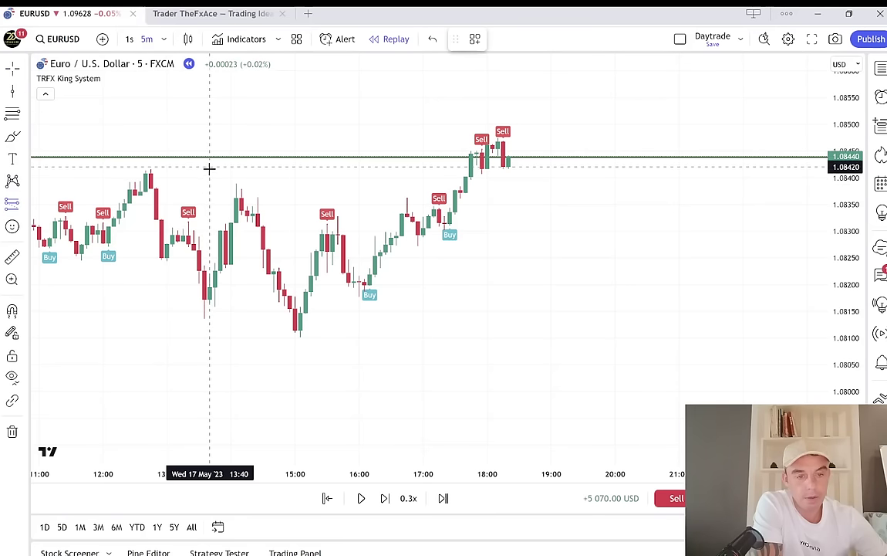
left_click(209, 166)
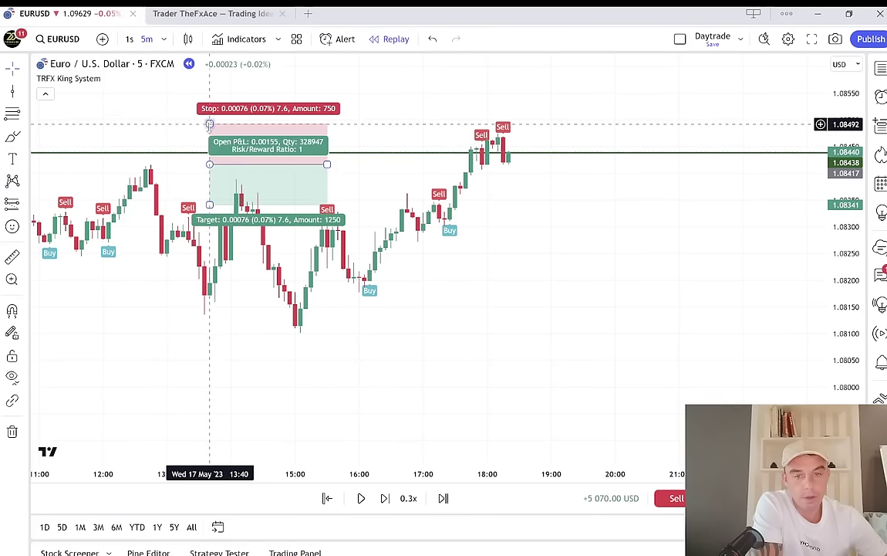
mouse_move(209, 123)
left_mouse_down()
mouse_move(472, 129)
mouse_move(382, 125)
mouse_move(363, 94)
left_mouse_up()
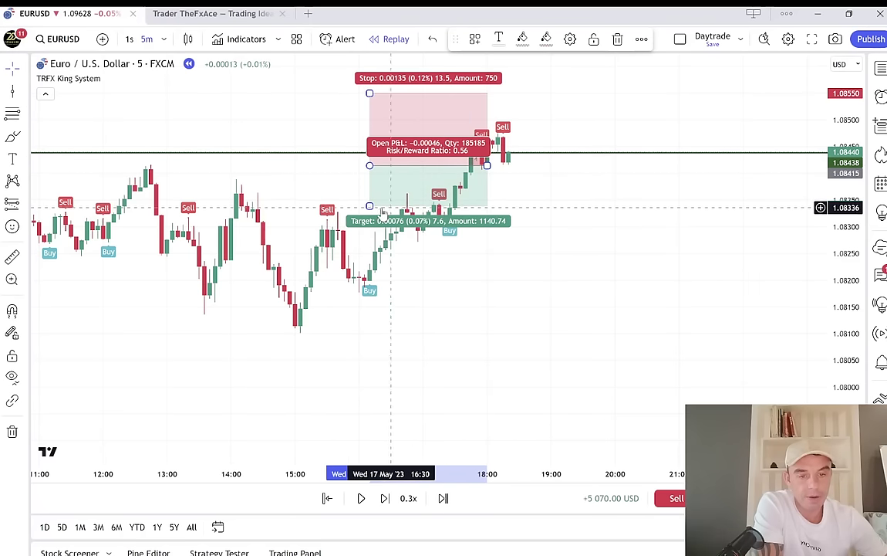
mouse_move(369, 207)
left_mouse_down()
mouse_move(371, 217)
mouse_move(291, 213)
left_mouse_up()
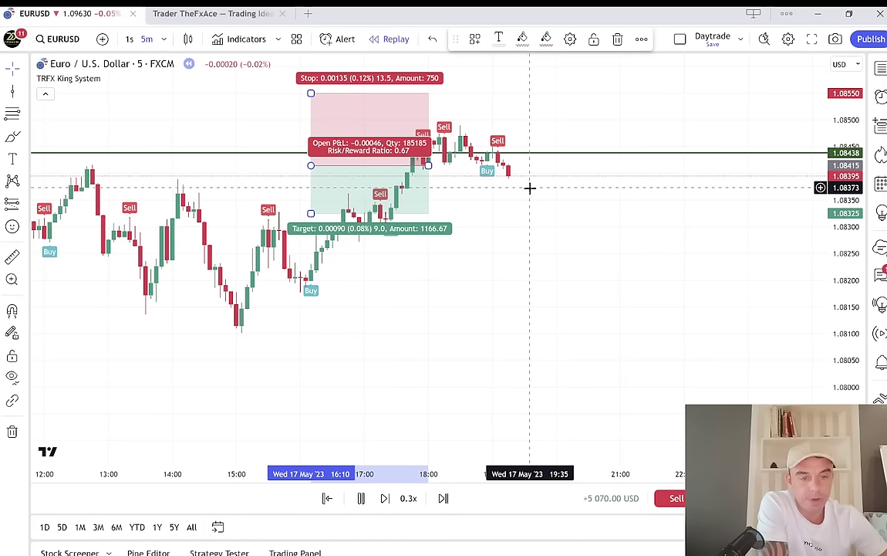
Run the replay in short stretches to about 19:55, pausing there, and delete the 16:10 short position.
left_click(360, 497)
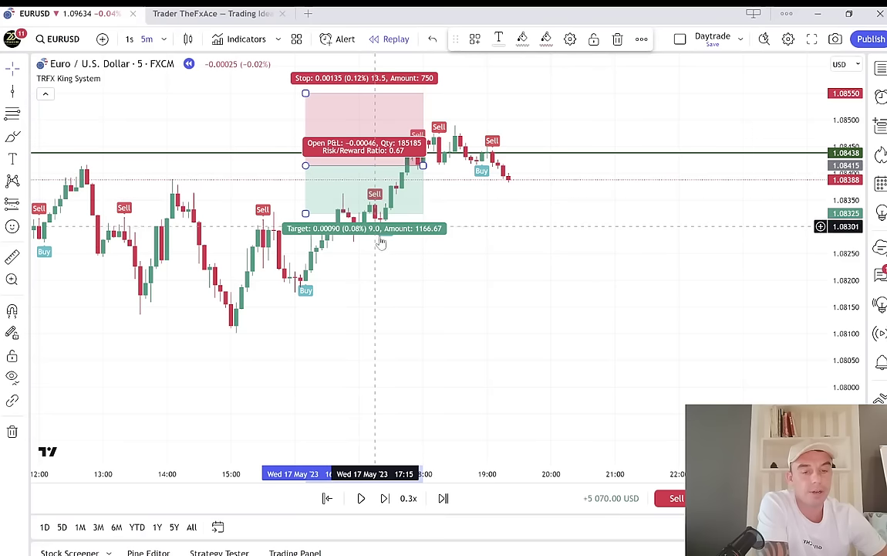
left_click(363, 500)
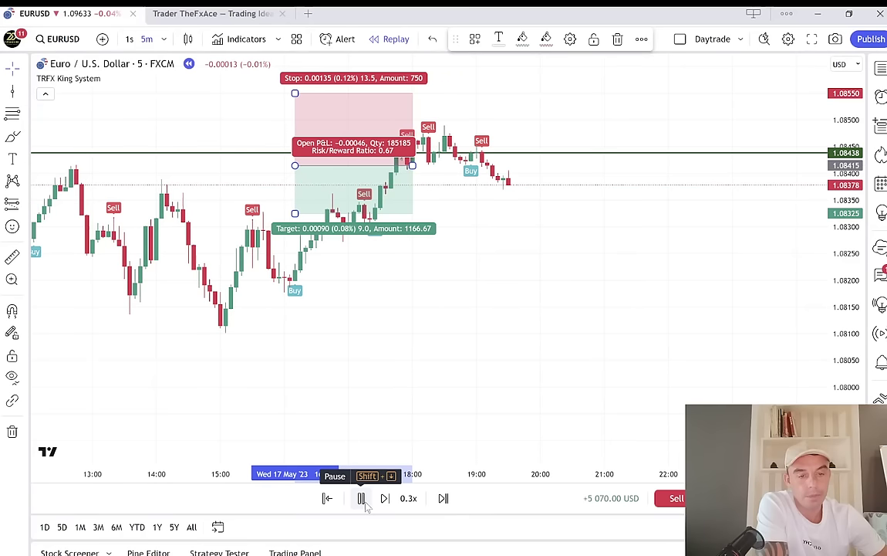
left_click(363, 500)
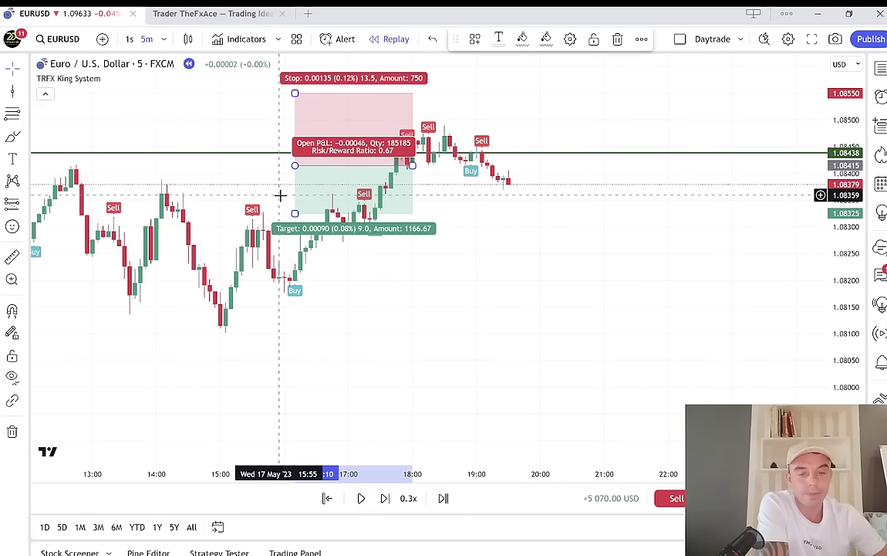
left_click(360, 498)
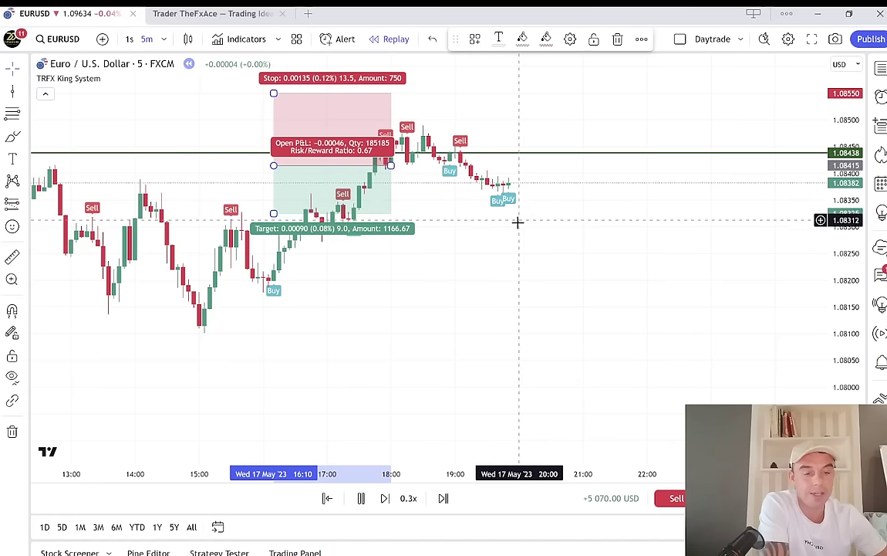
left_click(361, 498)
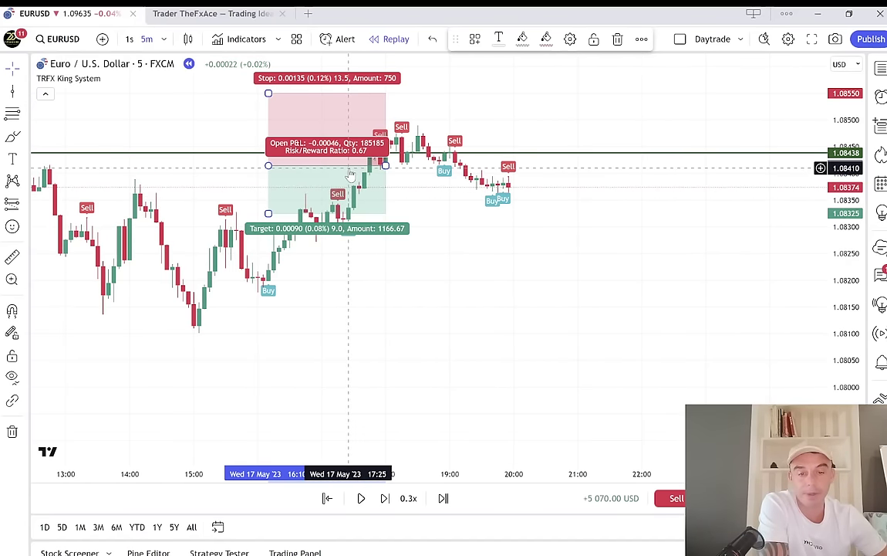
left_click(618, 41)
Exit bar replay mode on the 5-minute EURUSD chart.
scroll(308, 382, "down", 5)
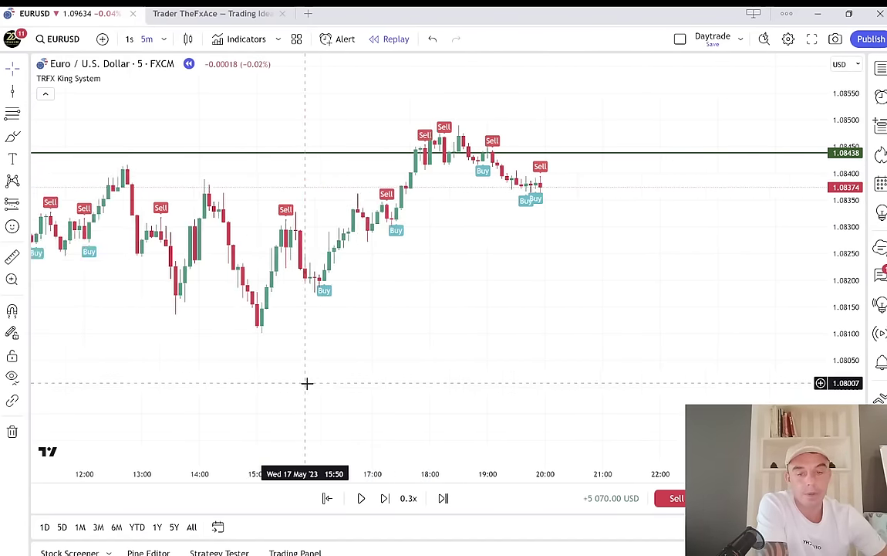
scroll(263, 335, "left", 5)
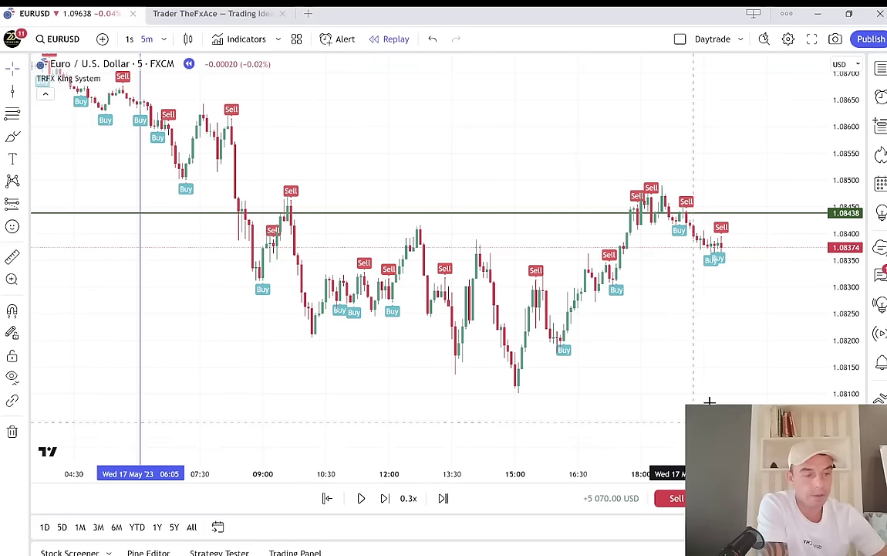
left_click(389, 43)
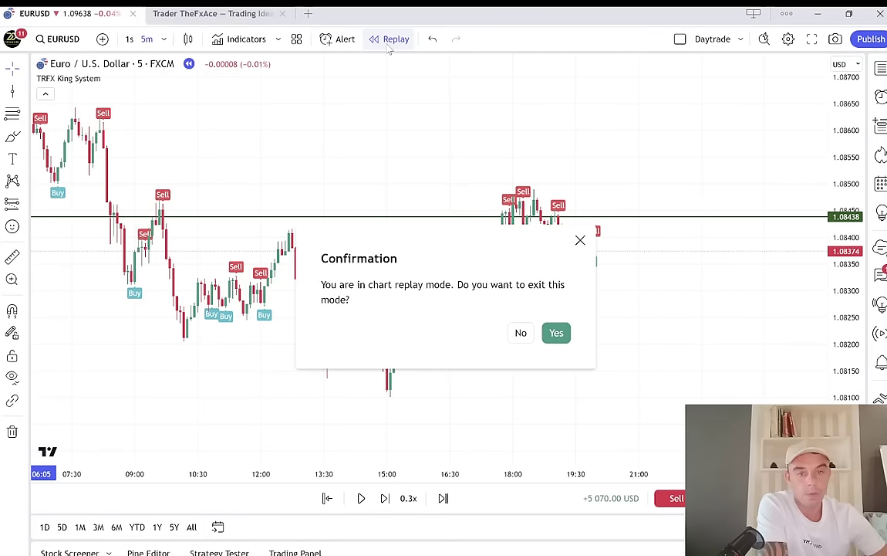
left_click(558, 336)
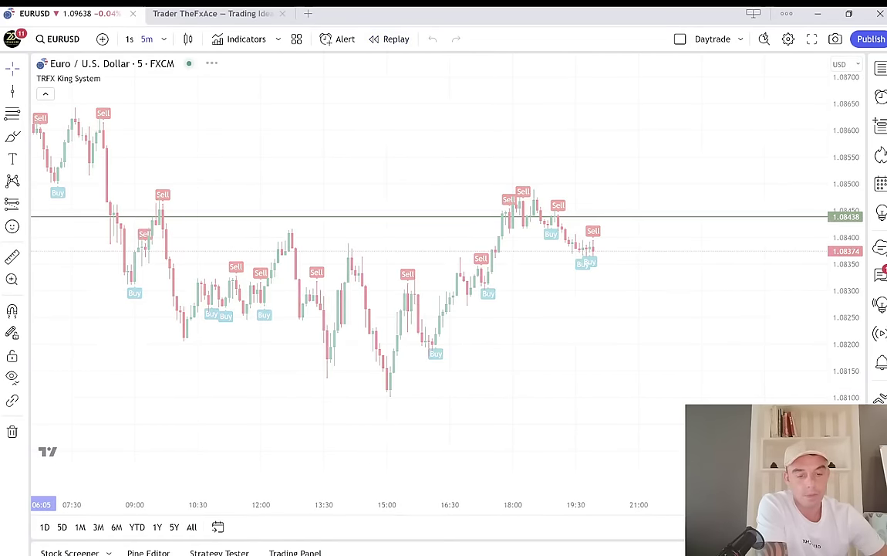